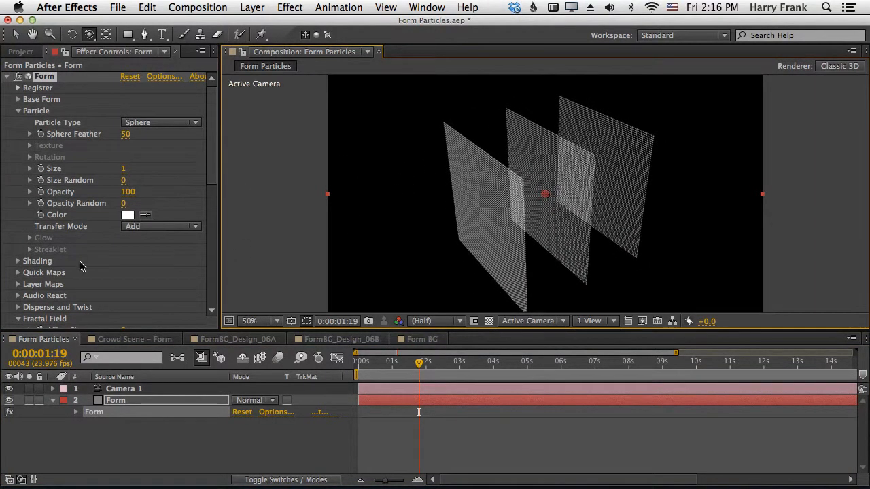
Set the Form effect's Fractal Field Displace to 129.
scroll(45, 306, down, 5)
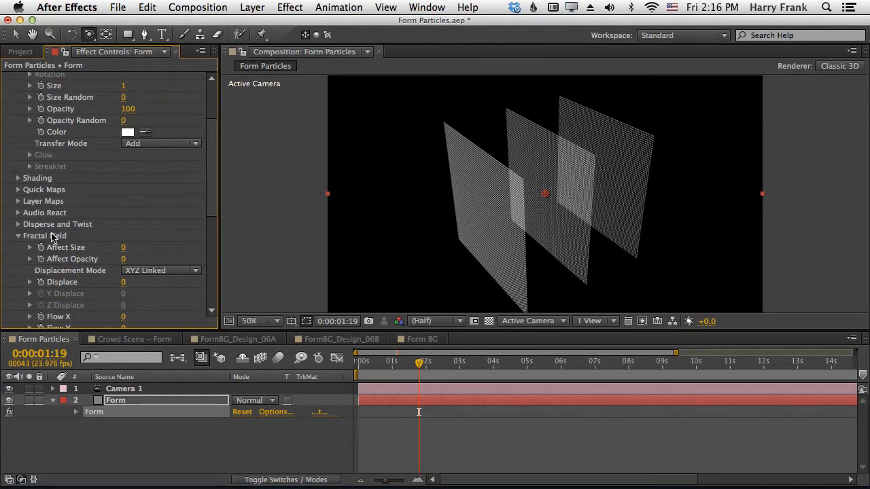
scroll(212, 204, down, 5)
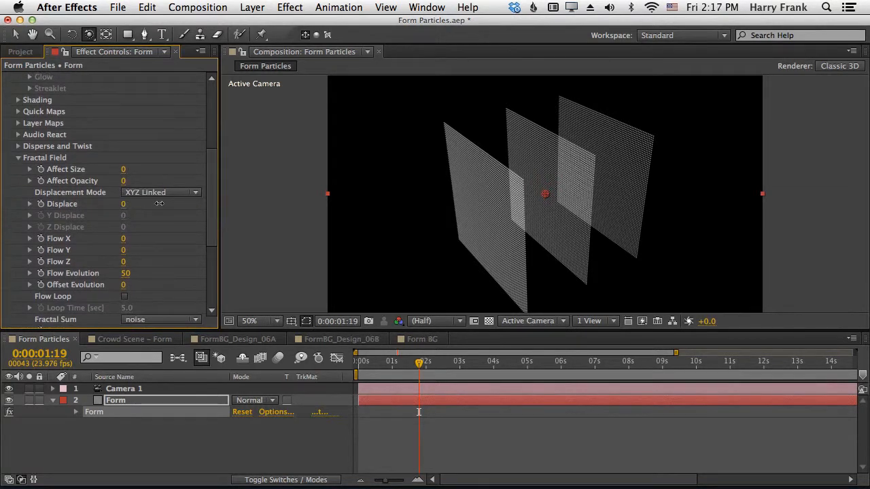
drag(158, 203, 208, 204)
Preview how the displaced particle grid moves between about 1 and 5 seconds.
click(396, 372)
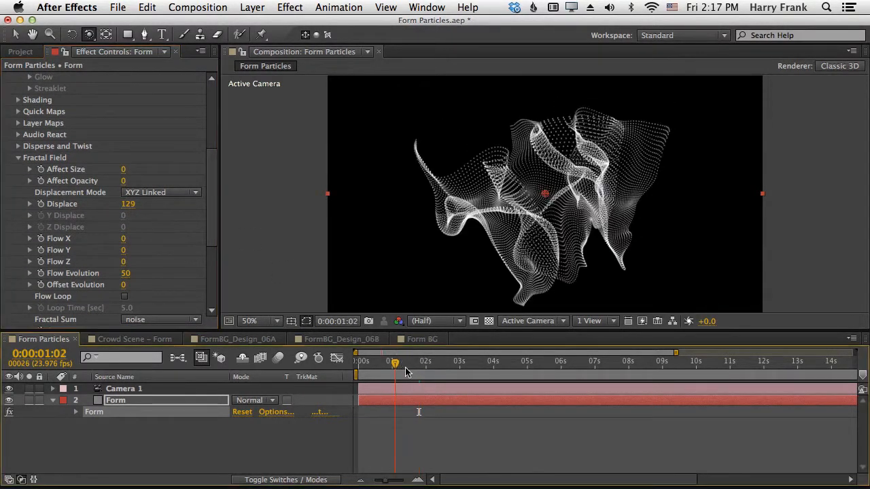
drag(406, 373, 438, 372)
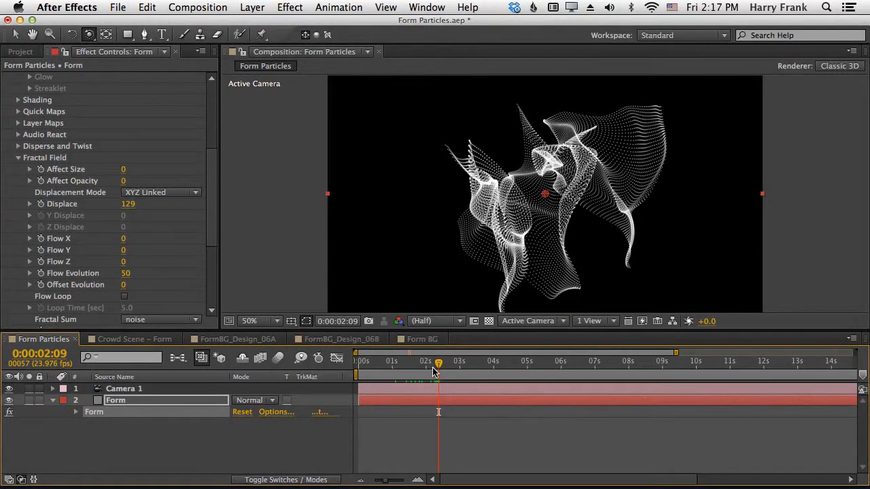
drag(433, 370, 485, 373)
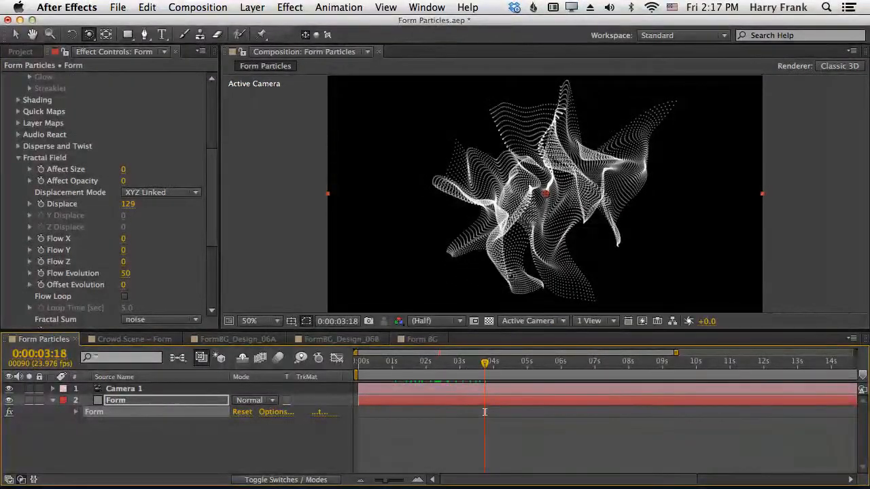
click(427, 373)
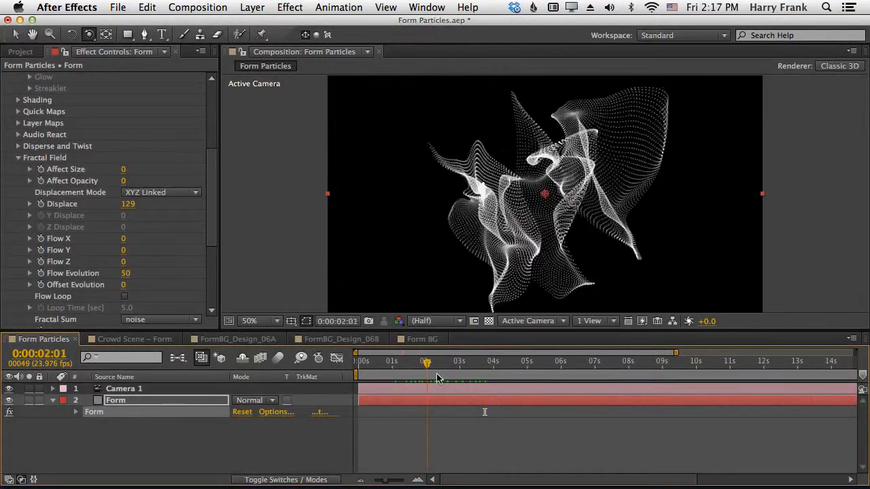
drag(438, 379, 532, 375)
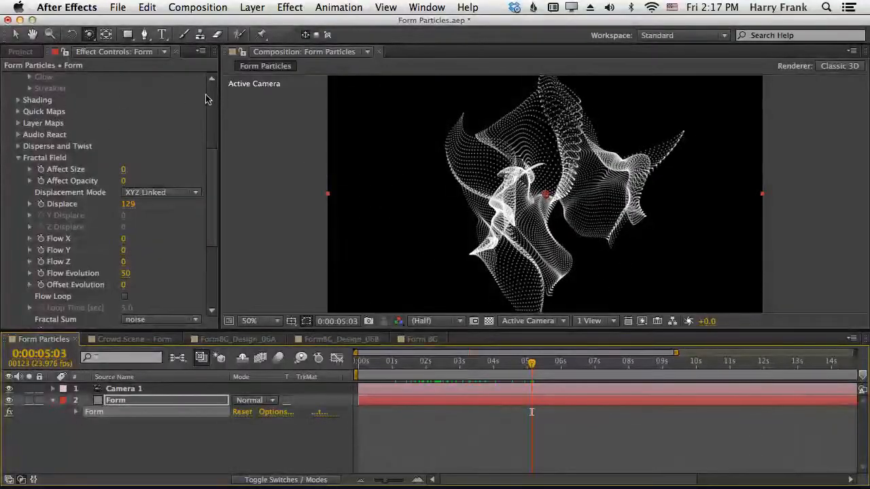
Try the Glow Sphere (No DOF), Star (No DOF) and Cloudlet particle types on the Form effect.
scroll(208, 98, up, 5)
click(180, 123)
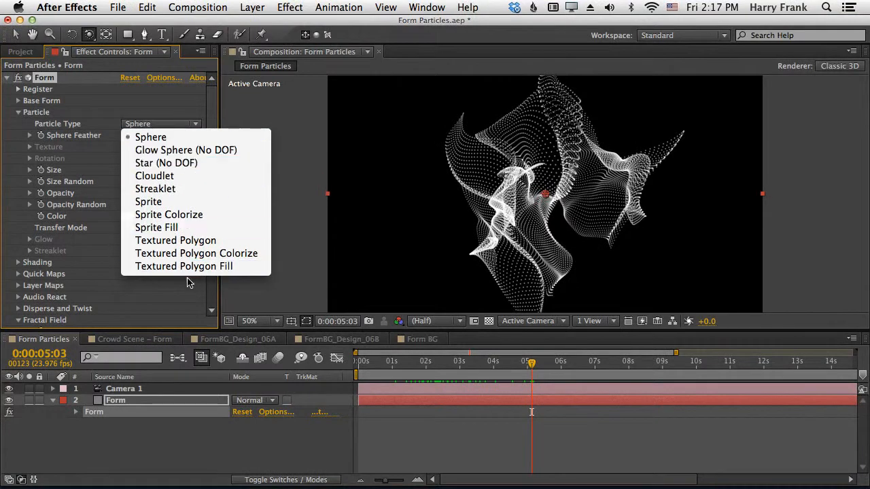
click(180, 149)
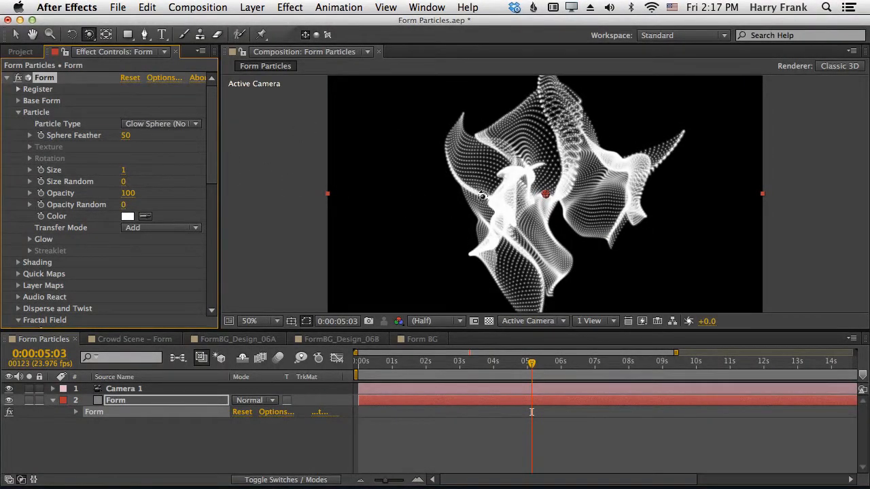
click(156, 125)
click(178, 163)
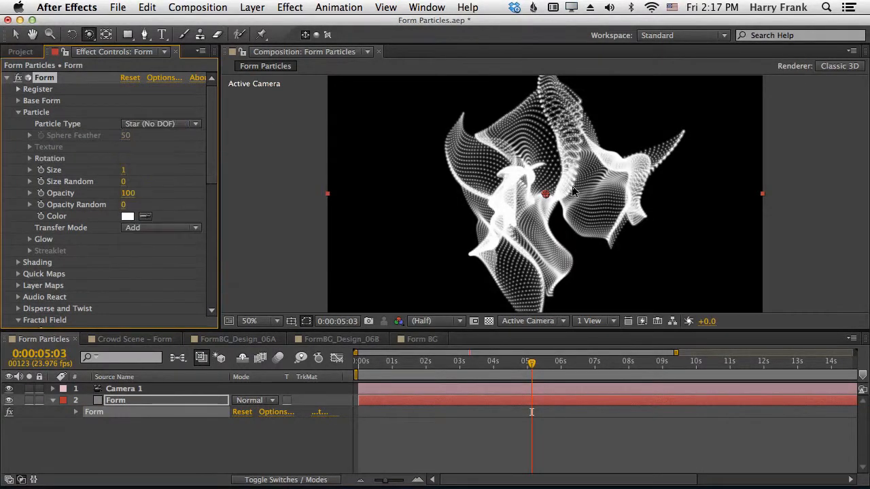
click(161, 125)
click(154, 175)
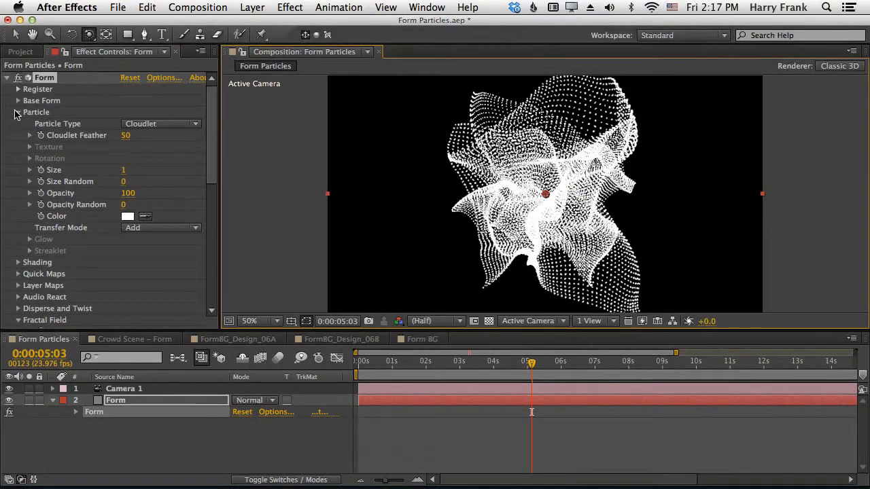
Reduce the Base Form to 3 particles in Y and set its Size Y to 0.
click(18, 101)
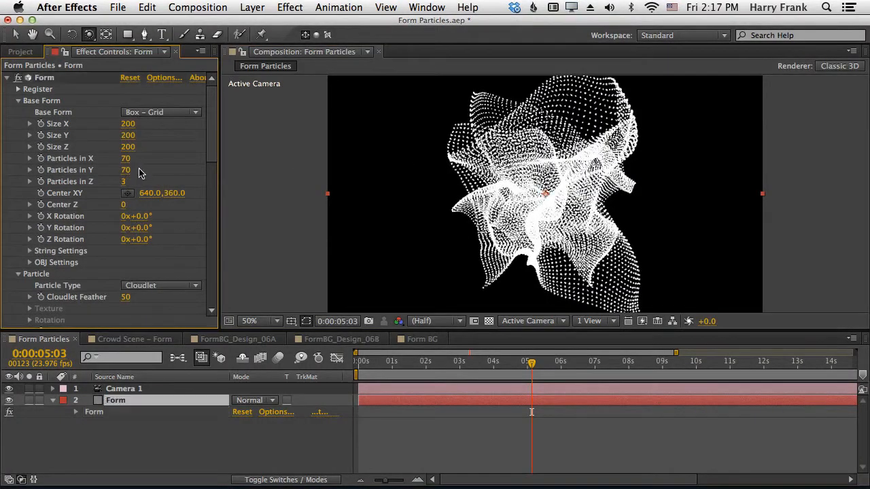
click(126, 170)
text(3)
key(Return)
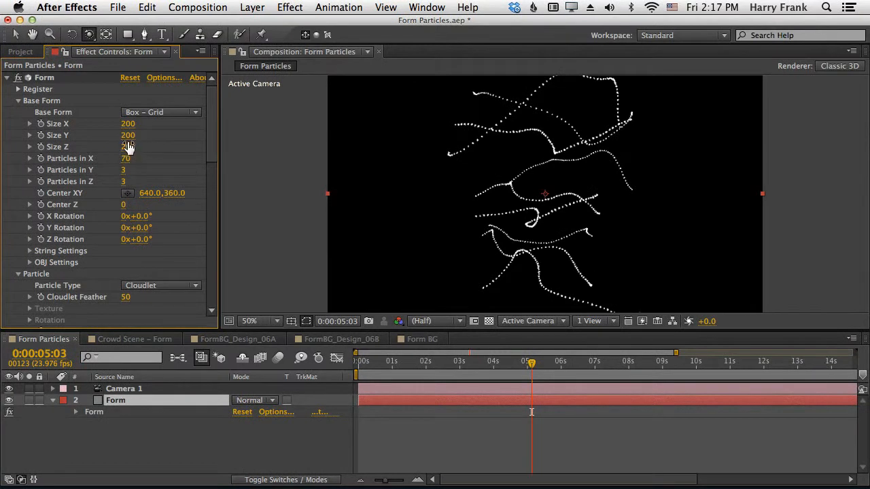
drag(127, 135, 87, 141)
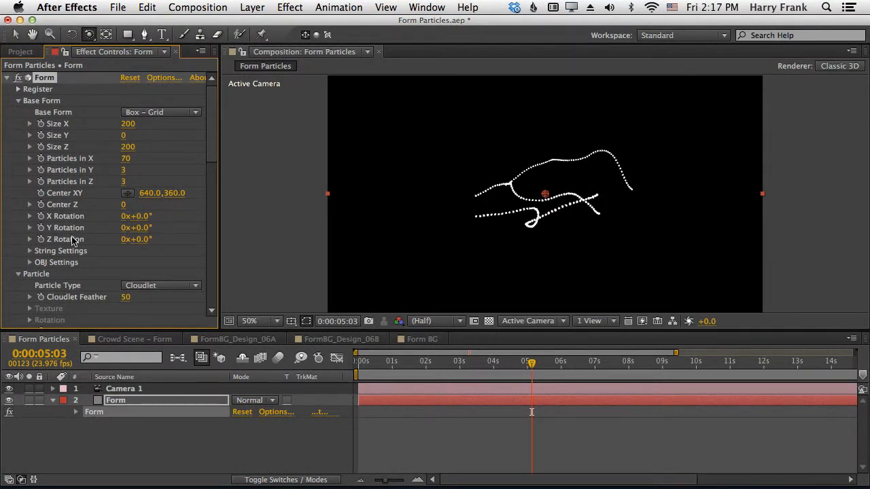
Try a particle size of 37, and undo it together with the Base Form changes.
scroll(71, 289, down, 8)
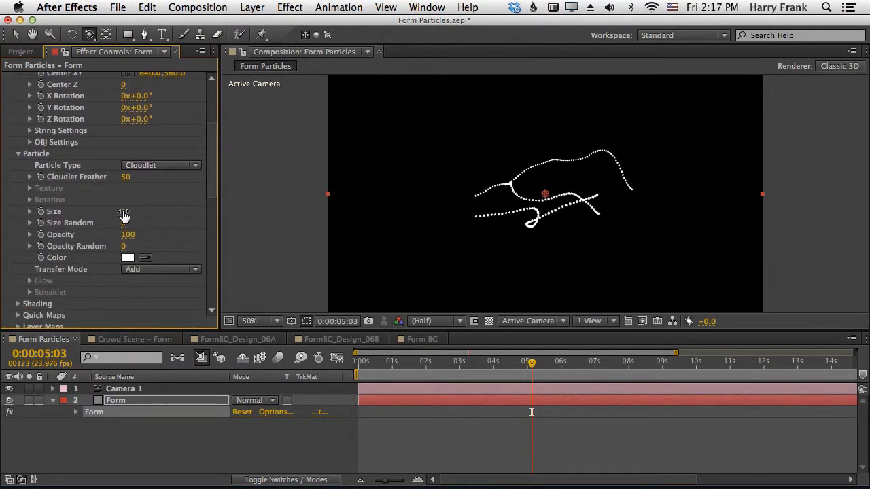
drag(125, 212, 324, 185)
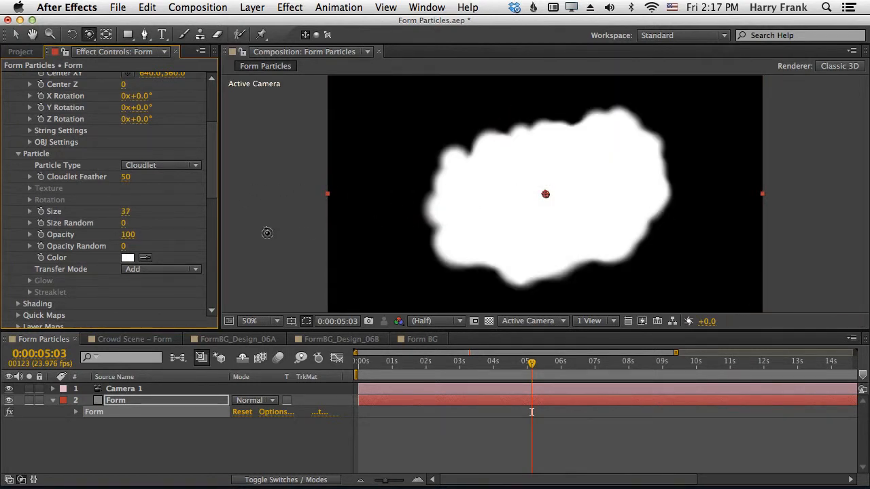
key(super+z)
key(super+z)
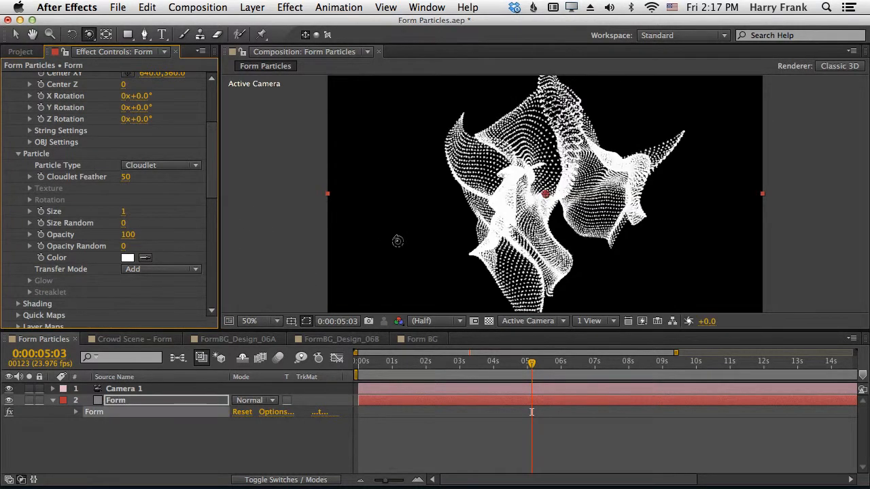
click(175, 165)
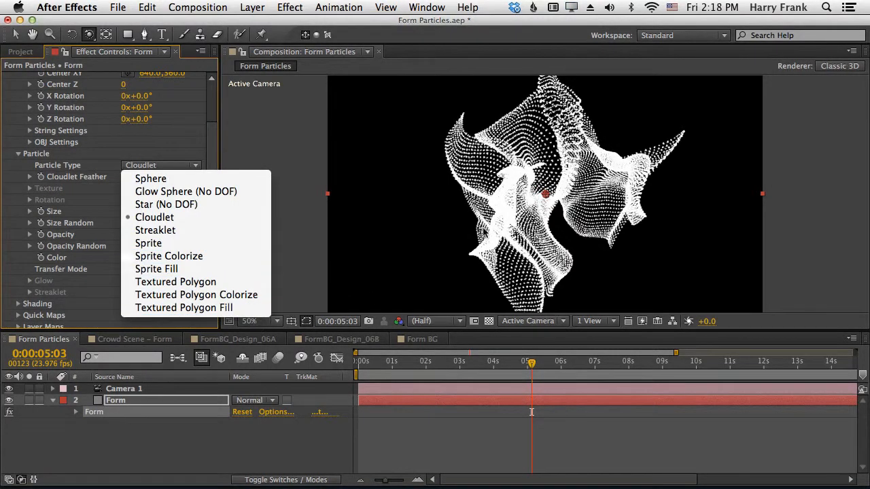
click(665, 186)
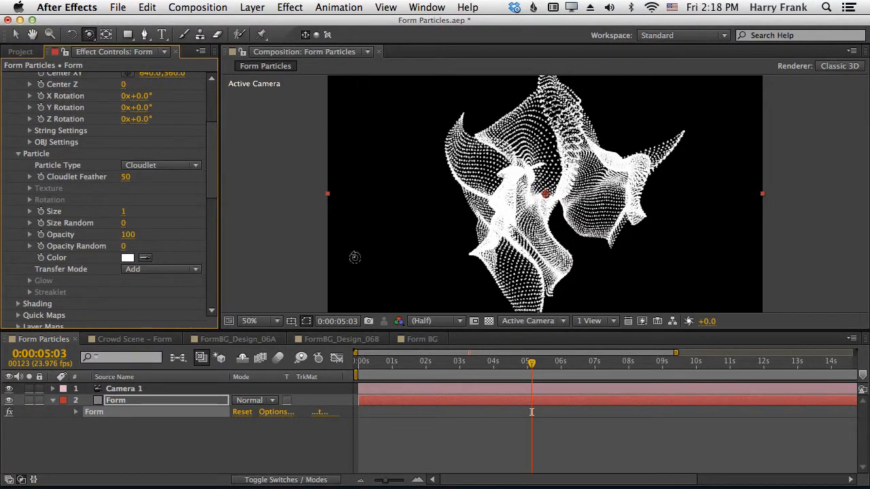
Preview the animated backgrounds in the FormBG_Design_06A and FormBG_Design_06B compositions.
click(252, 340)
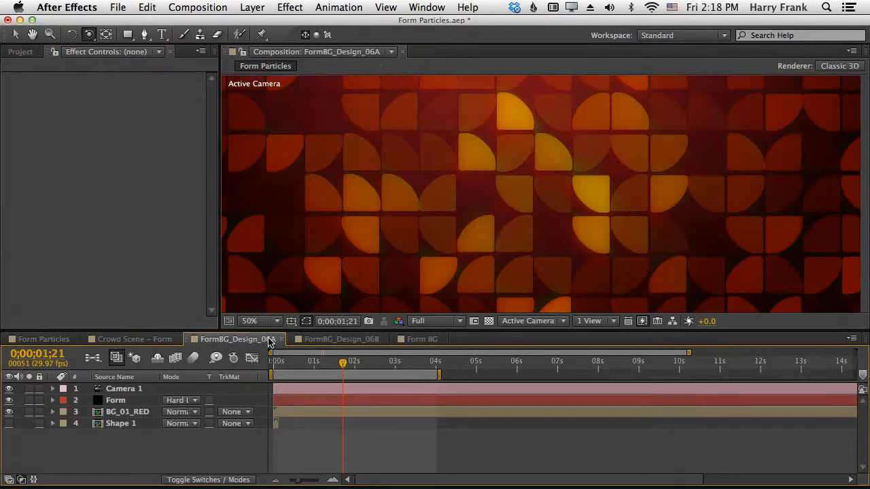
click(307, 367)
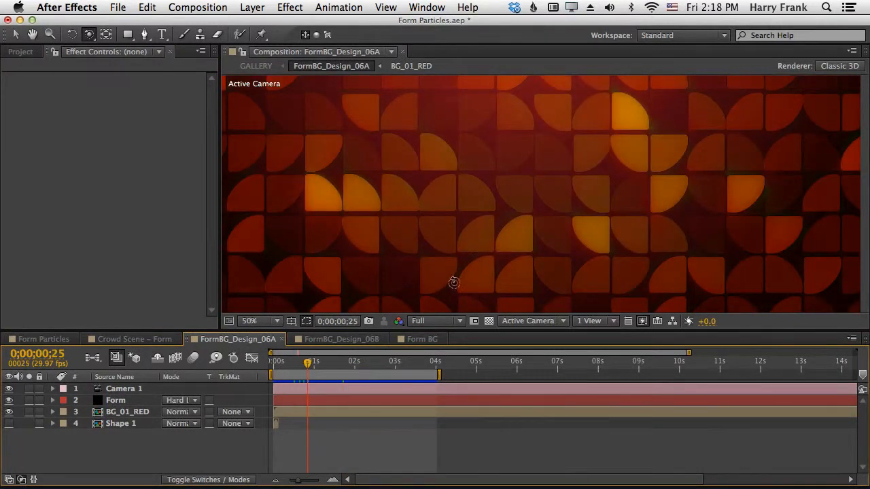
click(337, 338)
drag(459, 362, 639, 378)
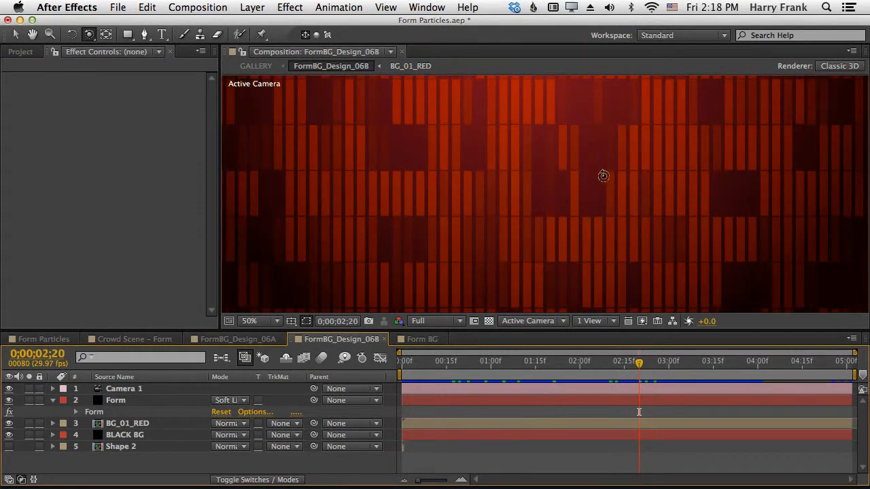
click(256, 338)
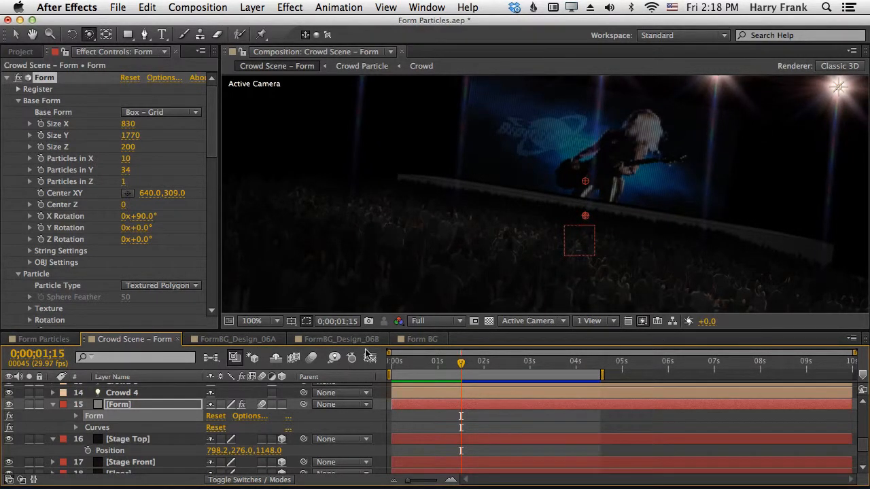
Set the particle type back to Sphere in the Form Particles composition and orbit the camera around the particles.
click(45, 339)
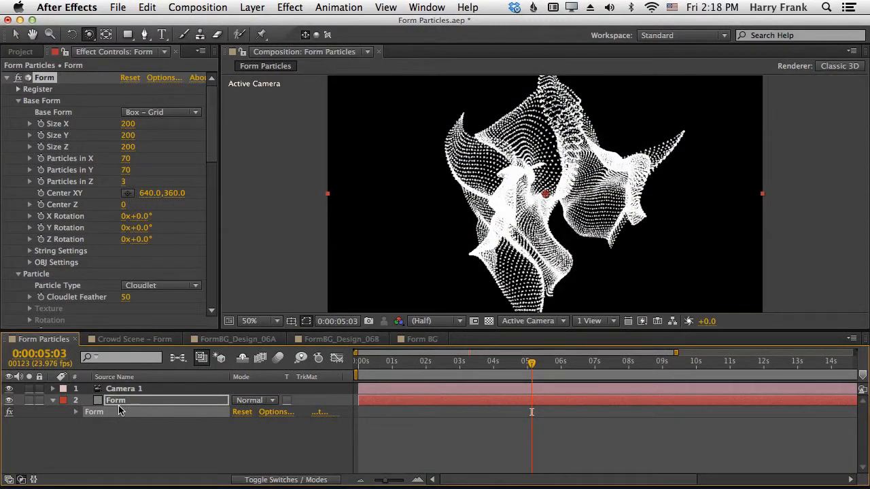
click(146, 285)
click(140, 297)
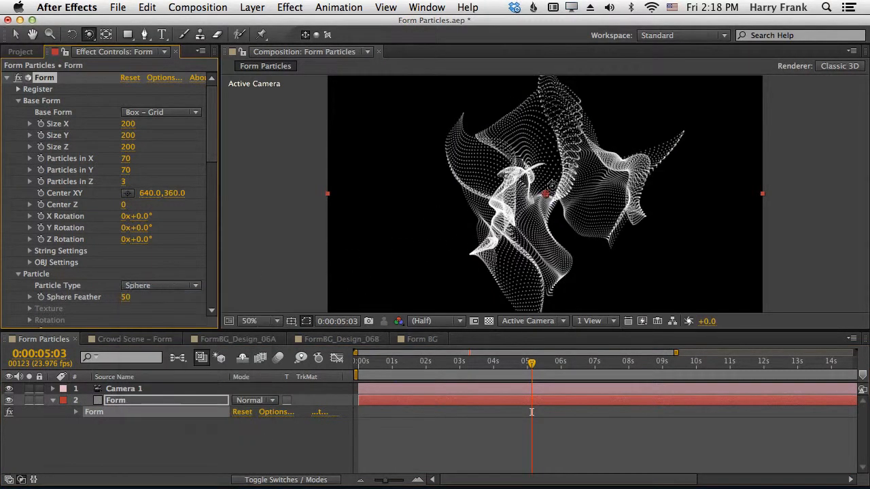
drag(586, 169, 540, 133)
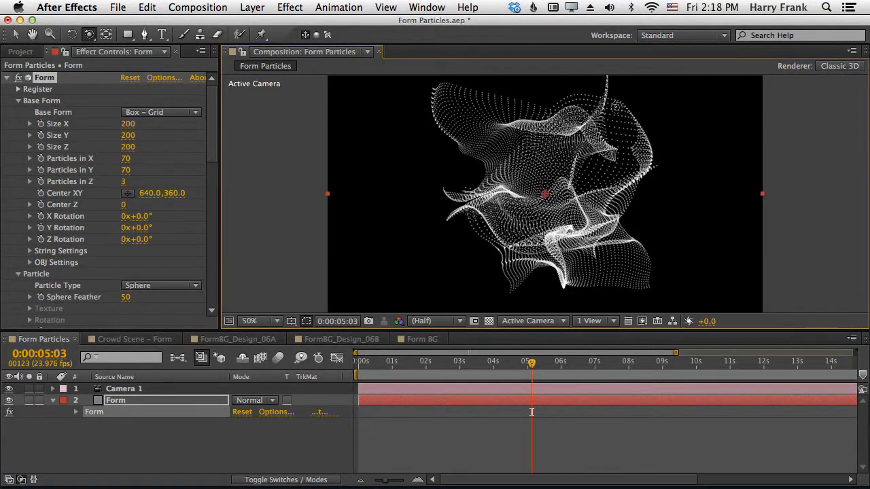
Review the Crowd Scene – Form composition around 2 seconds and the FormBG_Design_06B composition.
click(134, 339)
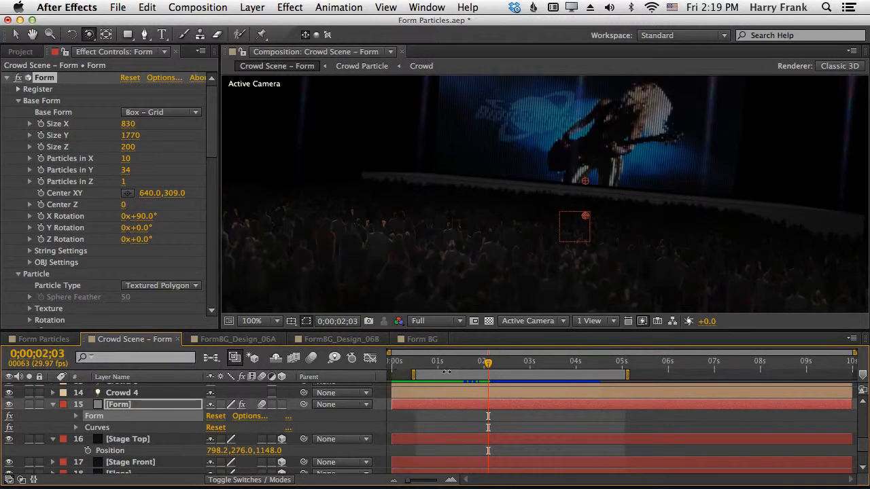
drag(460, 367, 494, 372)
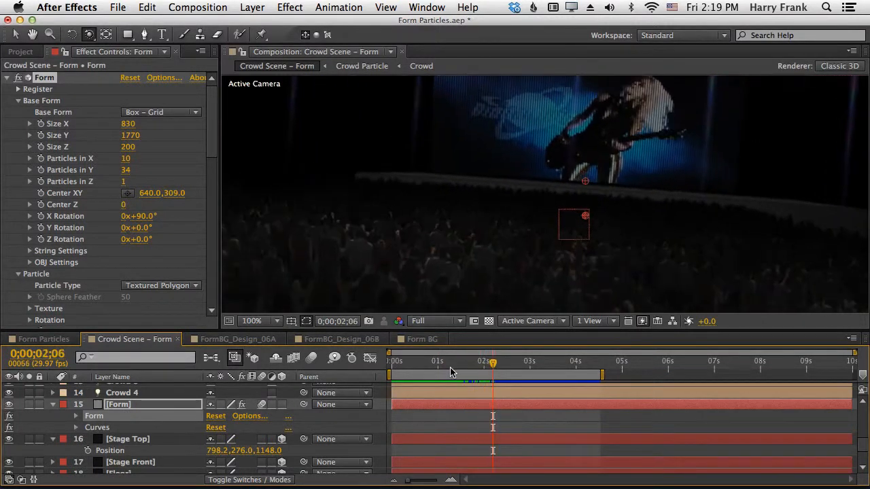
click(340, 342)
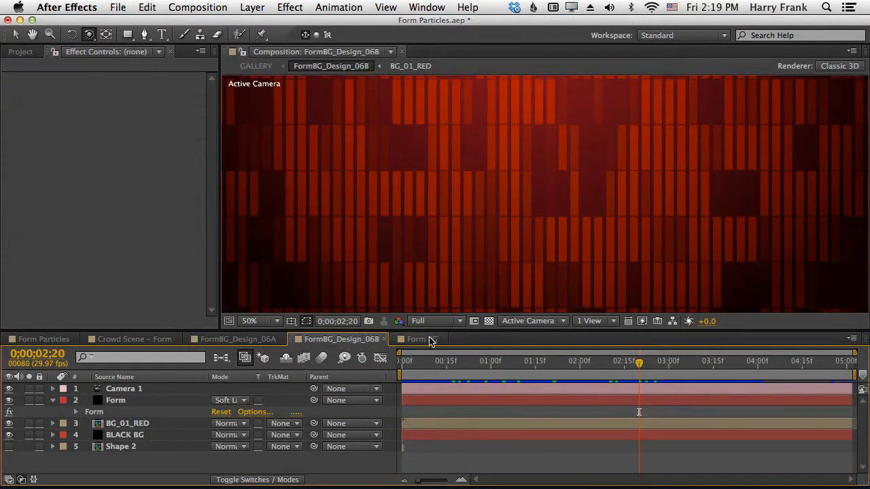
Create a black 1280 x 720 px solid named Form BG in the Form BG composition.
click(429, 340)
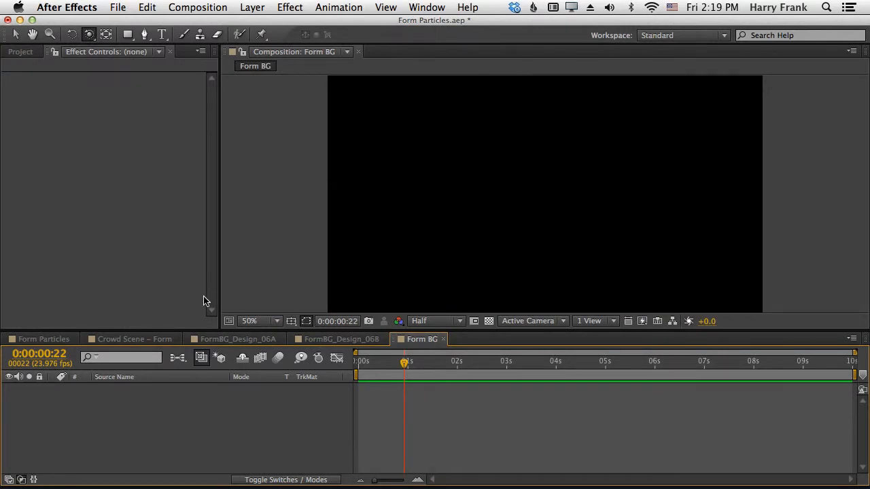
key(super+y)
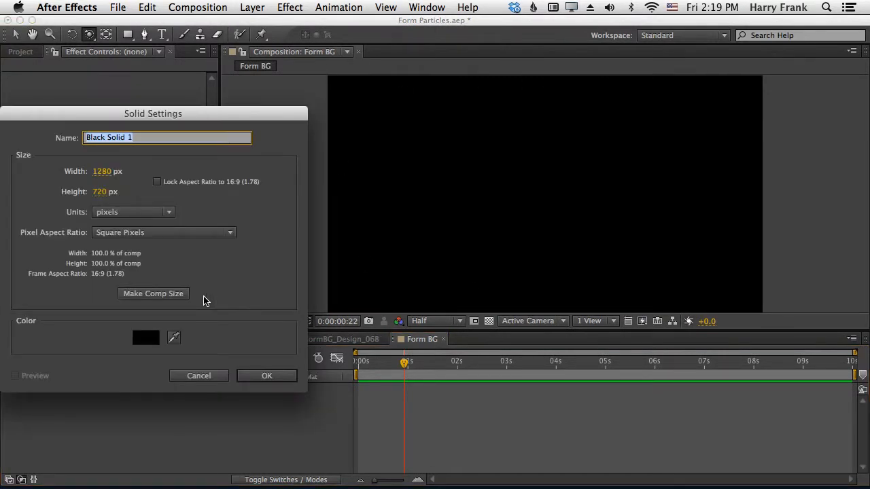
text(Form BG)
key(Return)
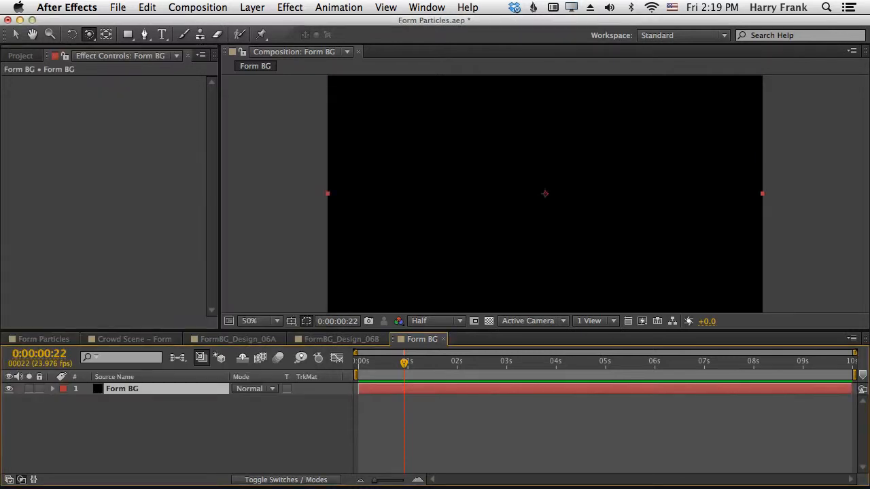
Apply the Form effect to the Form BG solid, move to 0:00:01:16 and expand the Base Form settings.
click(286, 7)
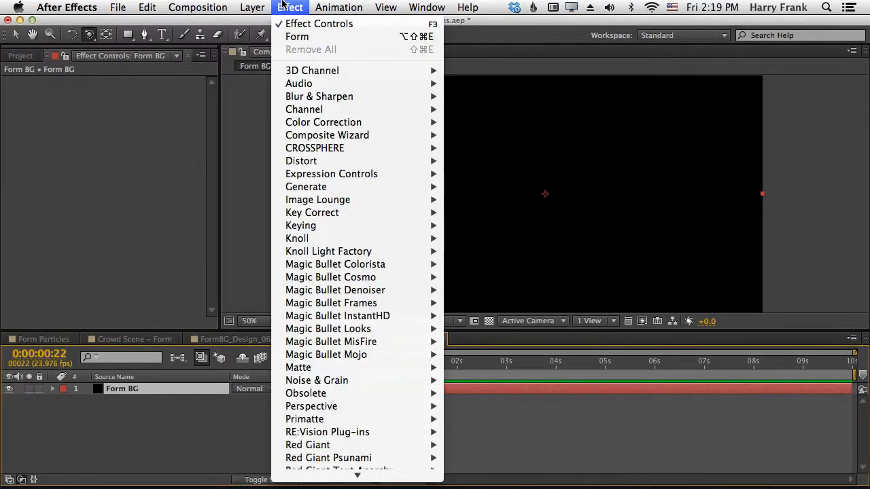
click(299, 37)
drag(405, 375, 439, 377)
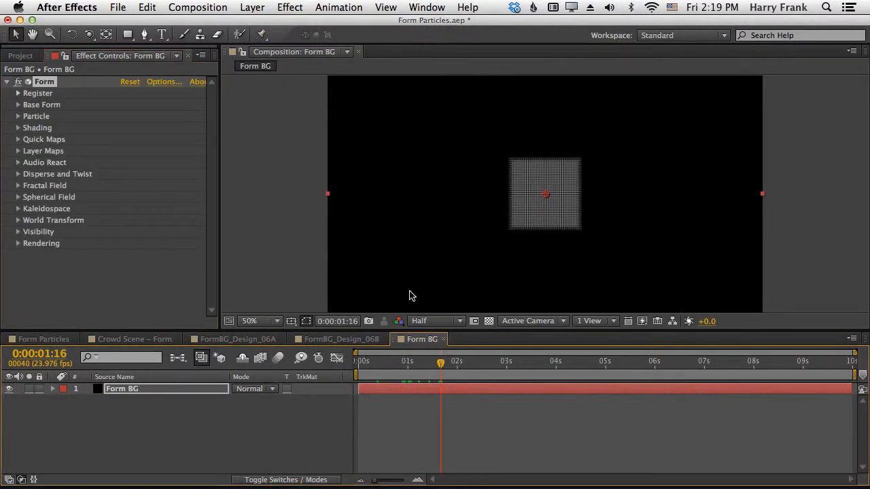
click(18, 105)
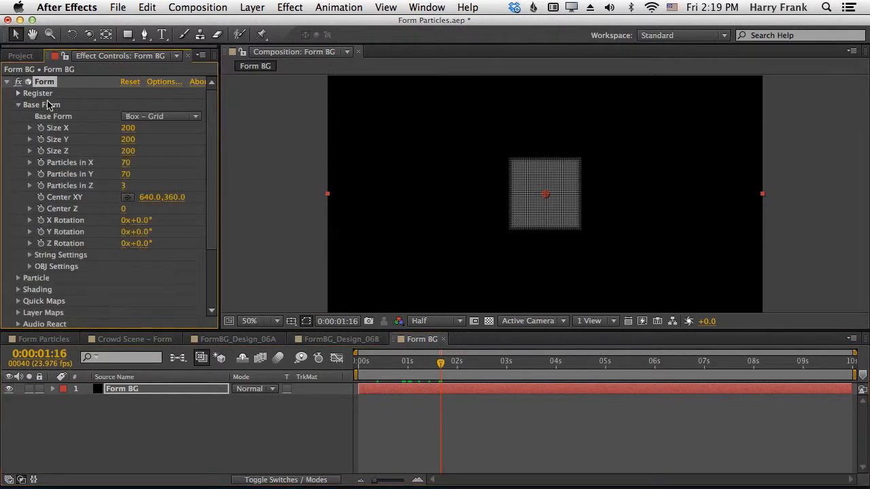
Set the base form to Size X 1280 and Size Y 720, with 43 particles in X, 39 in Y and 1 in Z.
click(124, 186)
key(Return)
click(128, 128)
text(1280)
key(Tab)
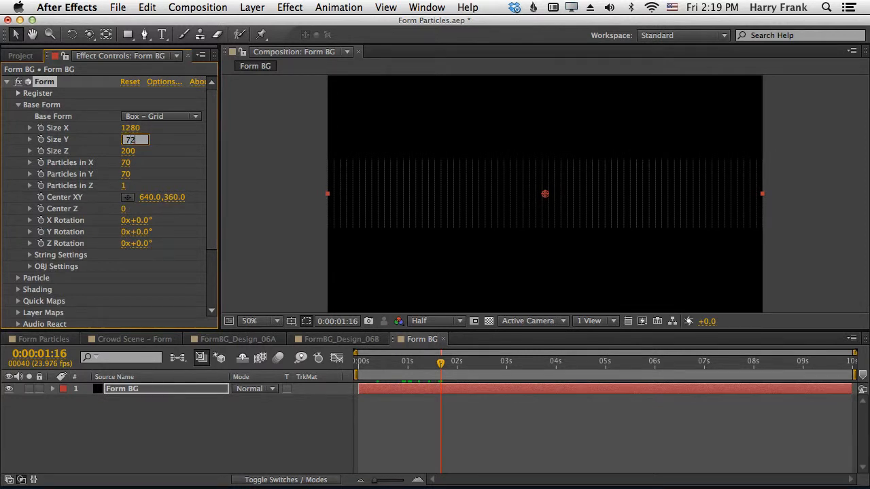
key(Return)
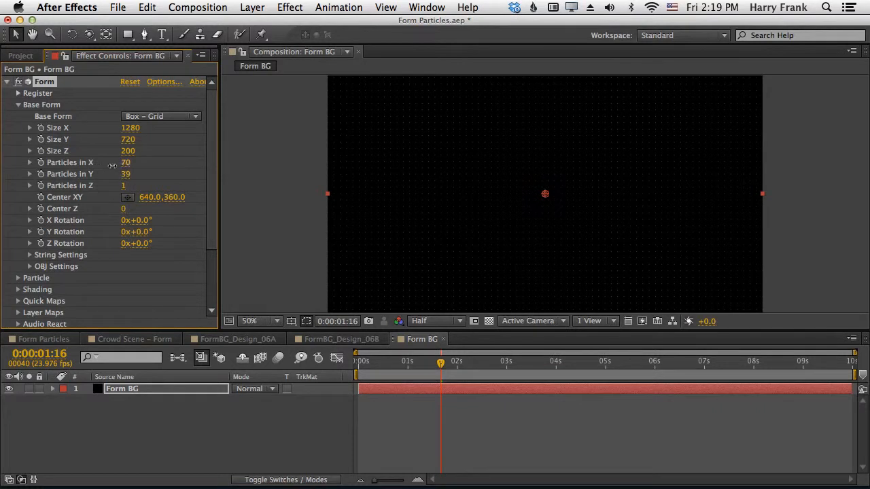
drag(106, 167, 116, 172)
click(306, 290)
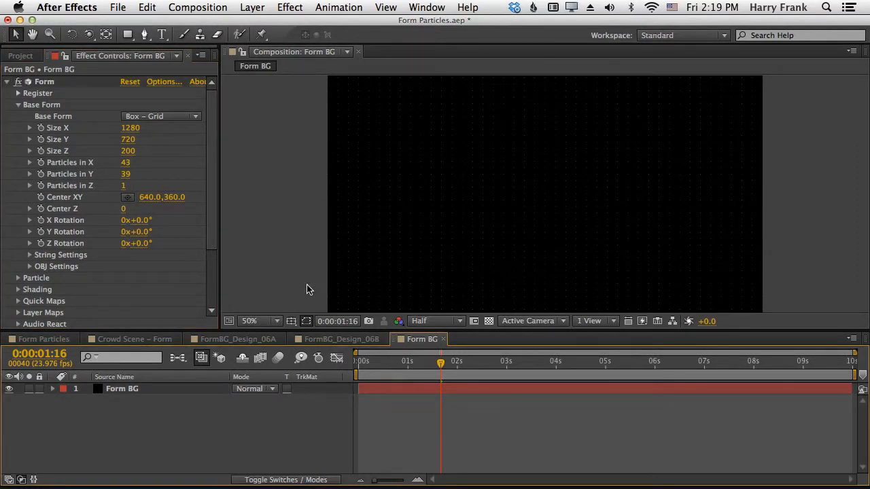
Review the FormBG_Design_06B composition and the particle types available for the Form BG layer.
click(342, 339)
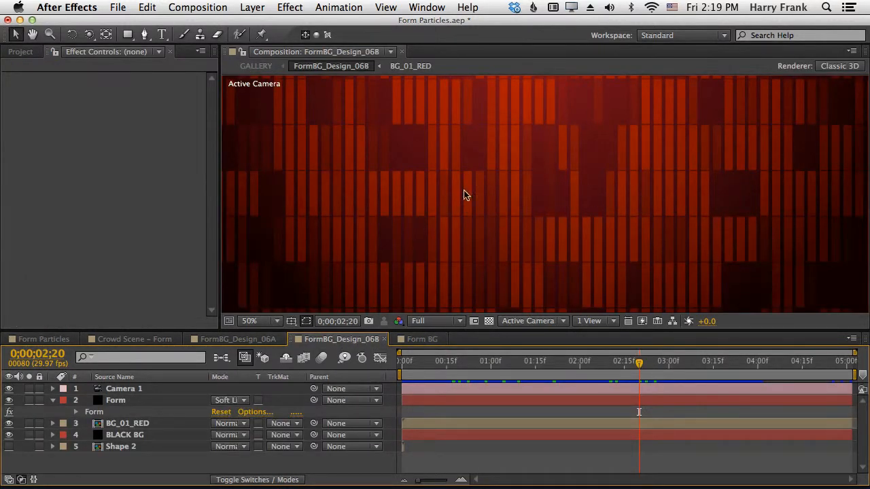
click(422, 339)
click(113, 389)
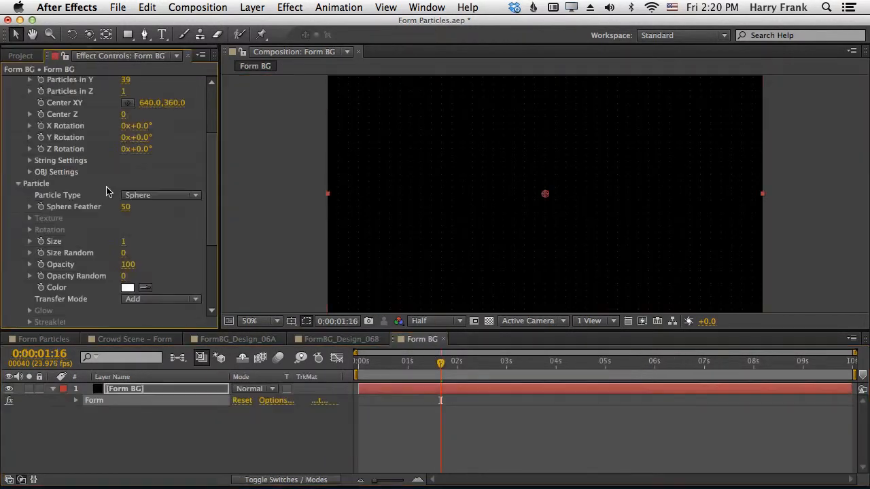
click(152, 197)
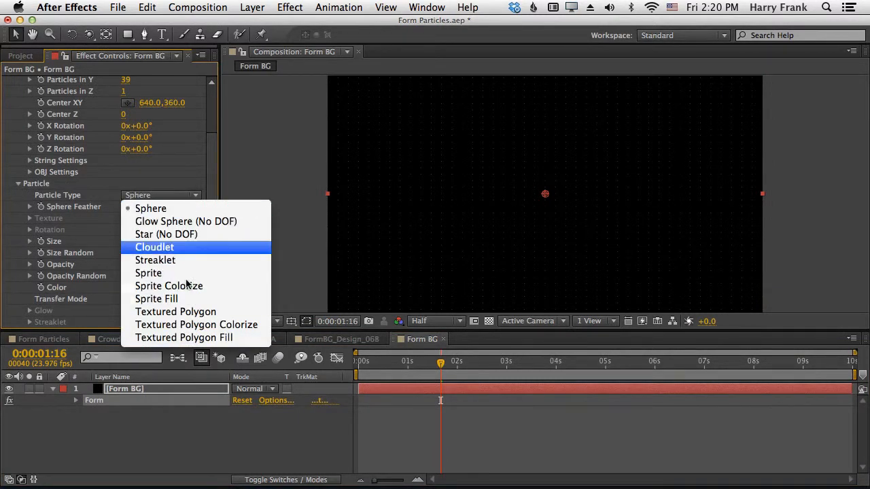
click(163, 450)
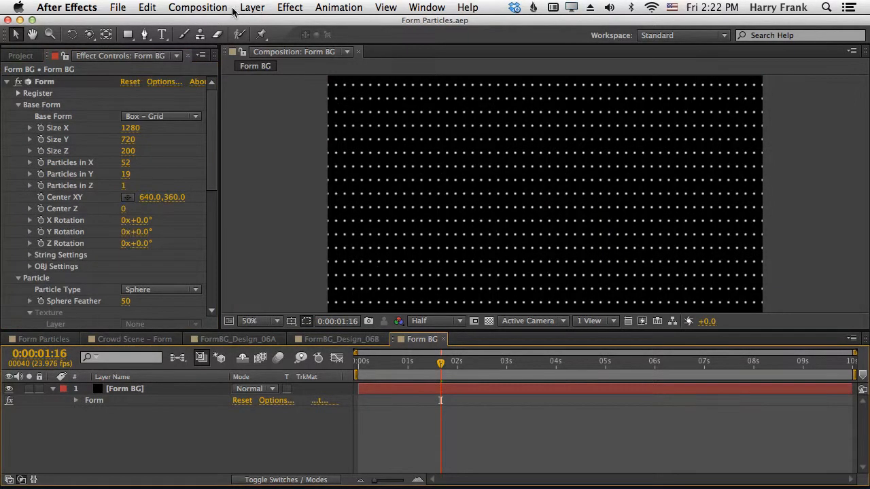
Create a gray solid 20 px wide and 100 px high in the Form BG composition.
click(252, 8)
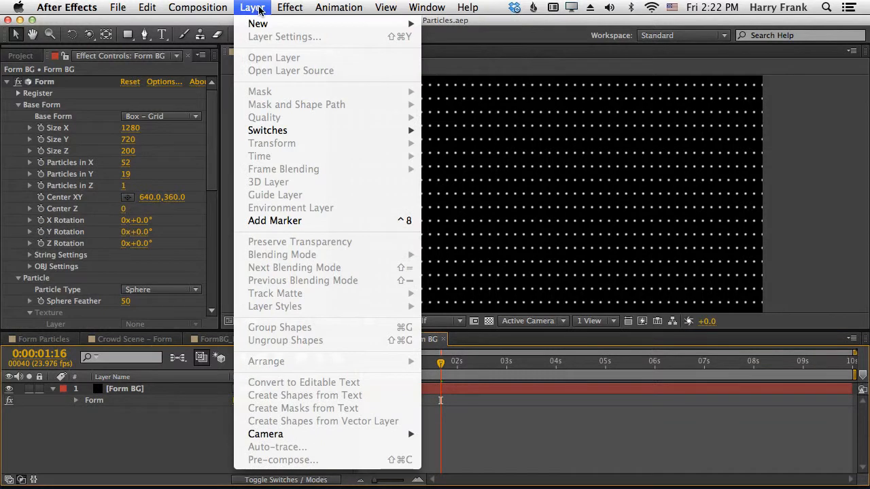
mouse_move(272, 25)
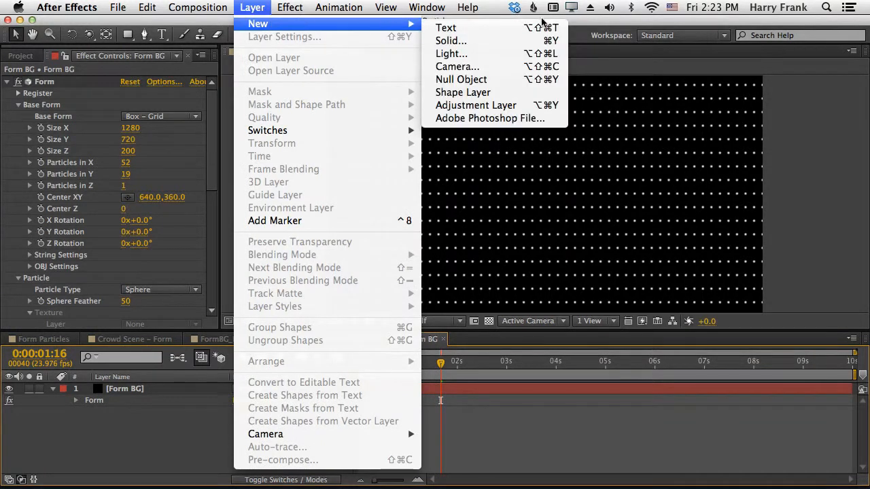
click(466, 43)
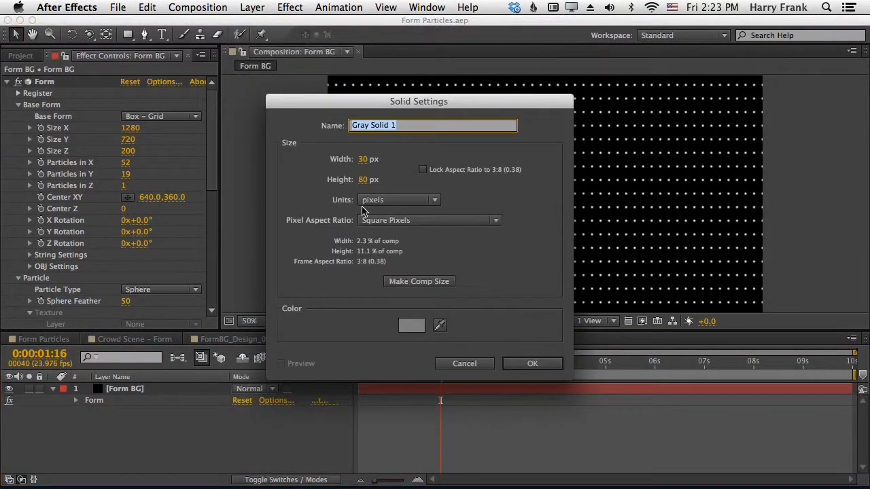
click(364, 180)
text(100)
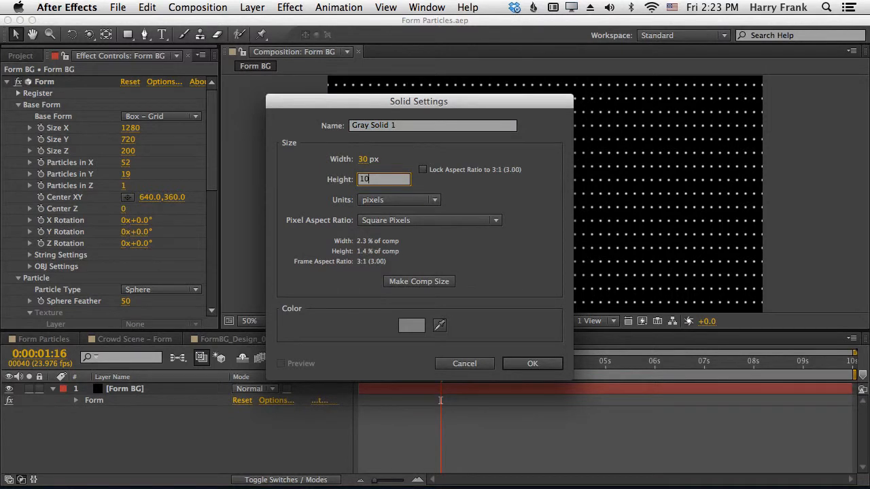
key(shift+Tab)
text(2)
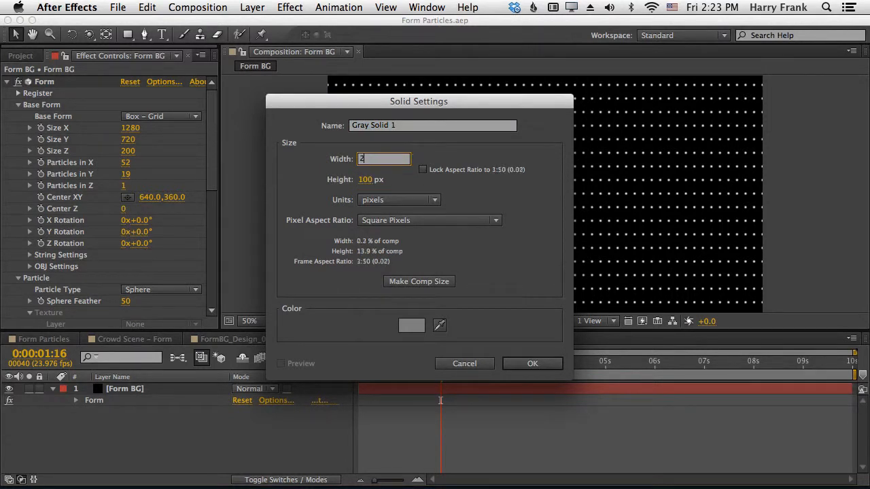
text(0)
key(Return)
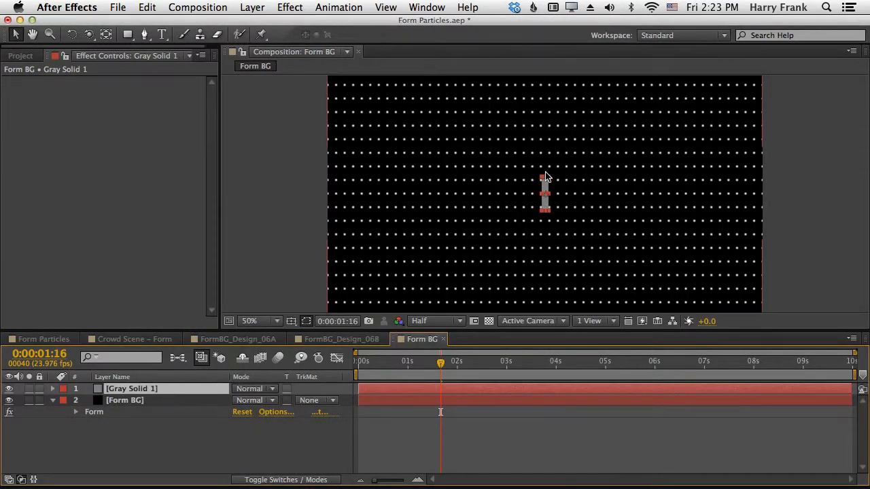
Adjust the brightness of the small solid's gray color in its solid settings.
key(super+shift+y)
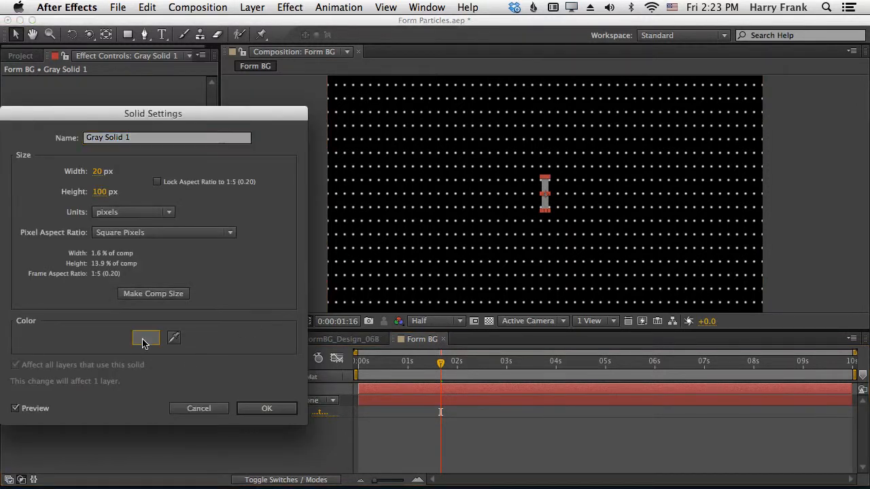
click(145, 338)
click(514, 230)
click(514, 244)
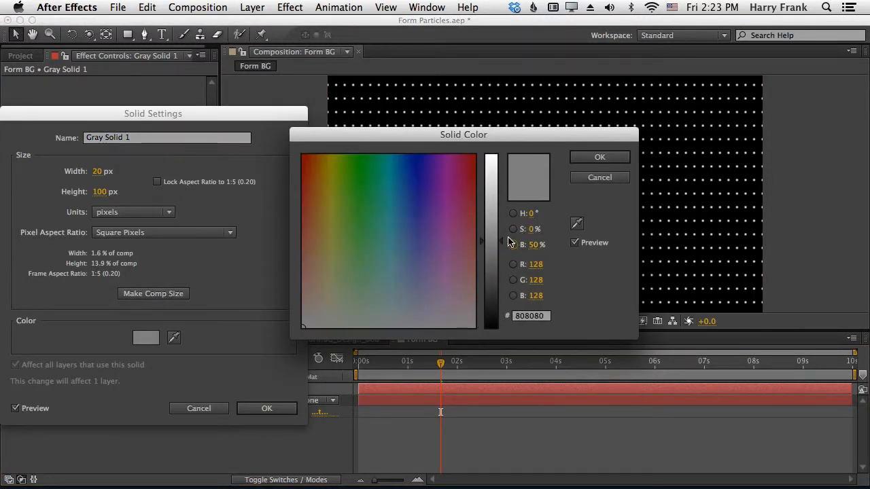
mouse_move(533, 246)
mouse_down()
mouse_move(556, 249)
mouse_move(530, 245)
mouse_up()
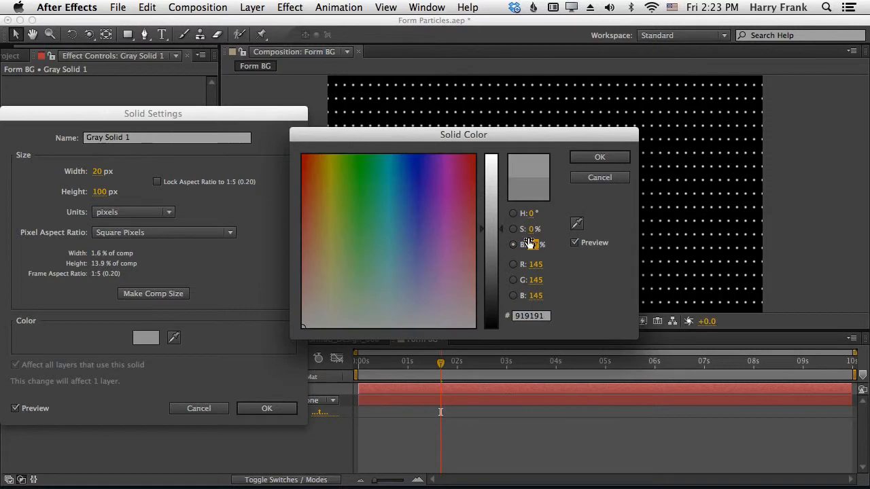
click(534, 246)
key(Return)
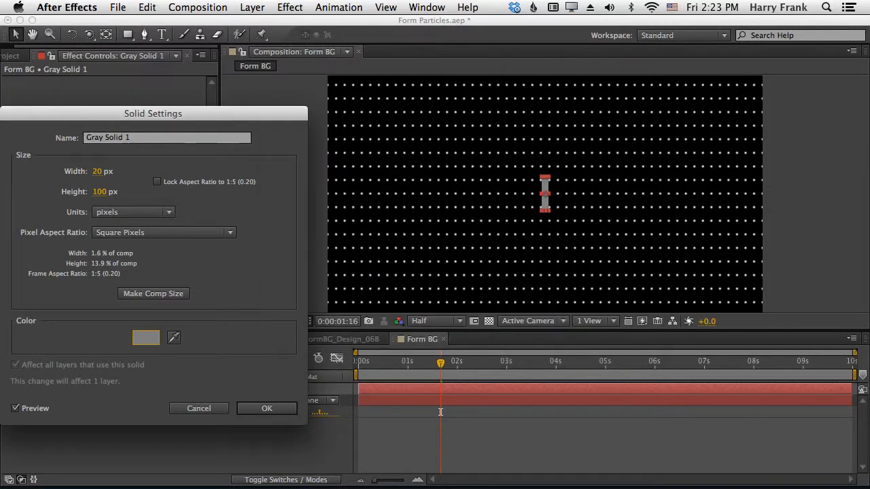
click(269, 408)
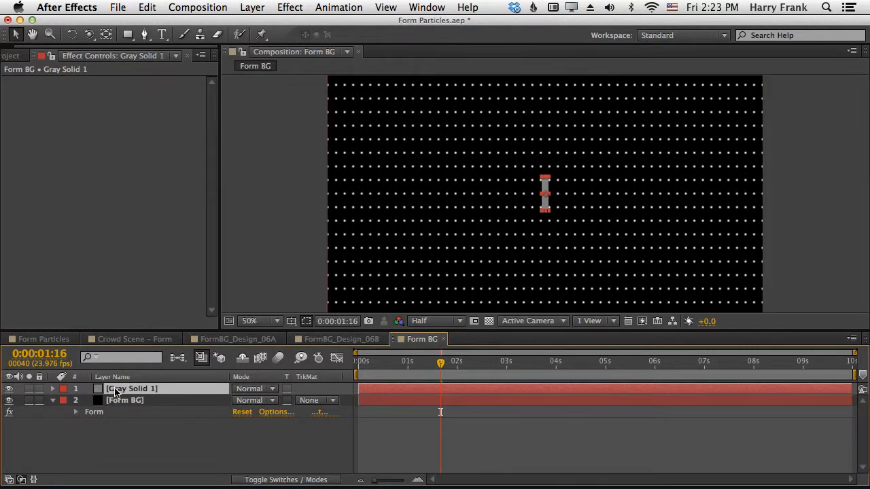
Rename the gray solid as Particle and hide its layer.
key(super+shift+y)
text(Part)
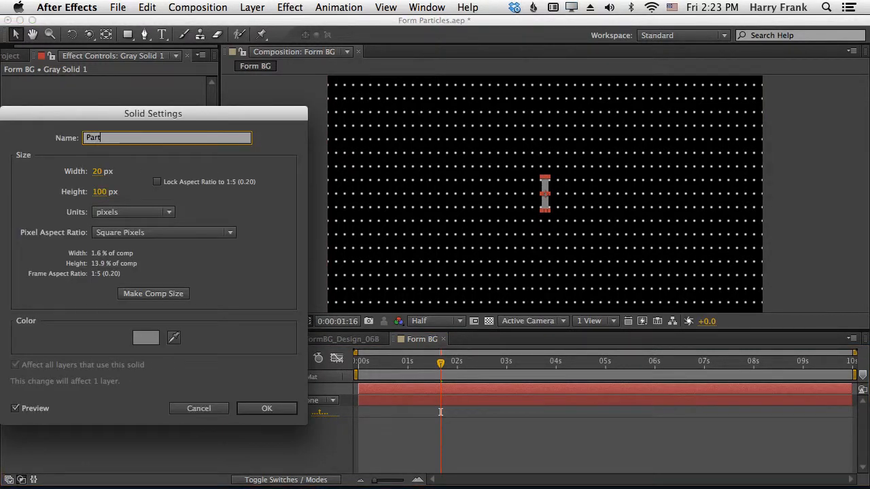
text(icle)
key(Return)
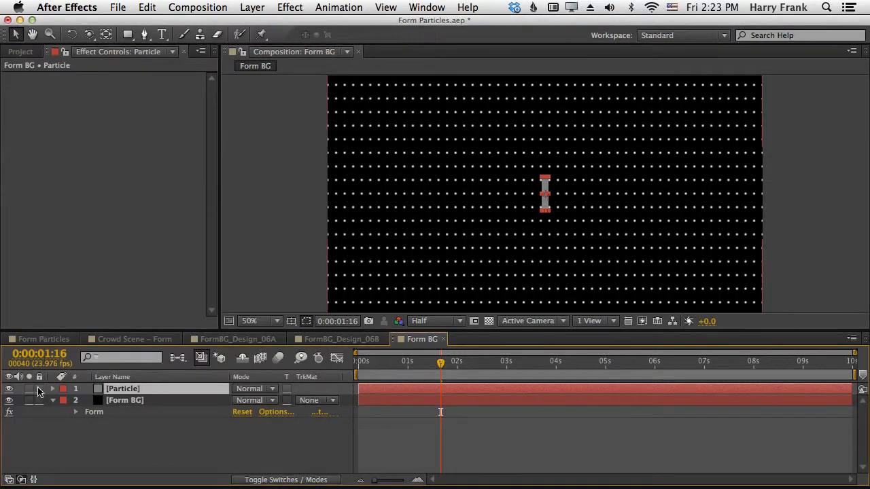
click(8, 389)
Set the particle type of the Form effect on the Form BG layer to Sprite.
click(94, 412)
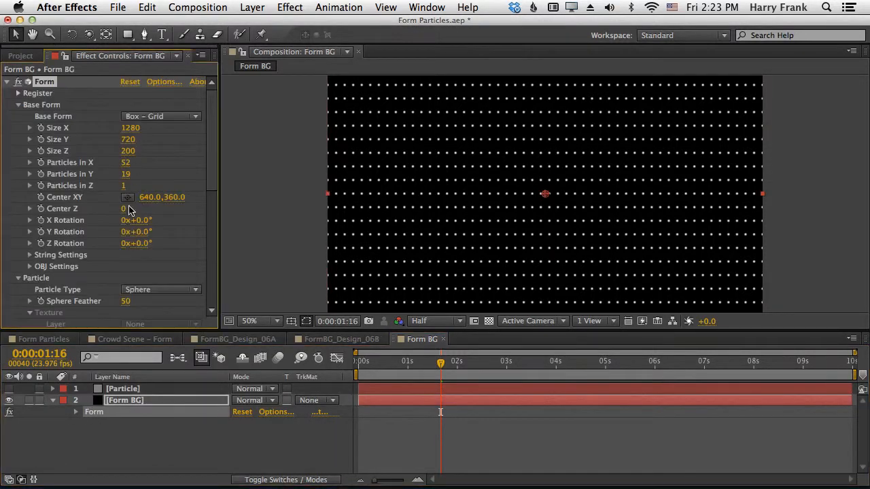
scroll(30, 174, down, 5)
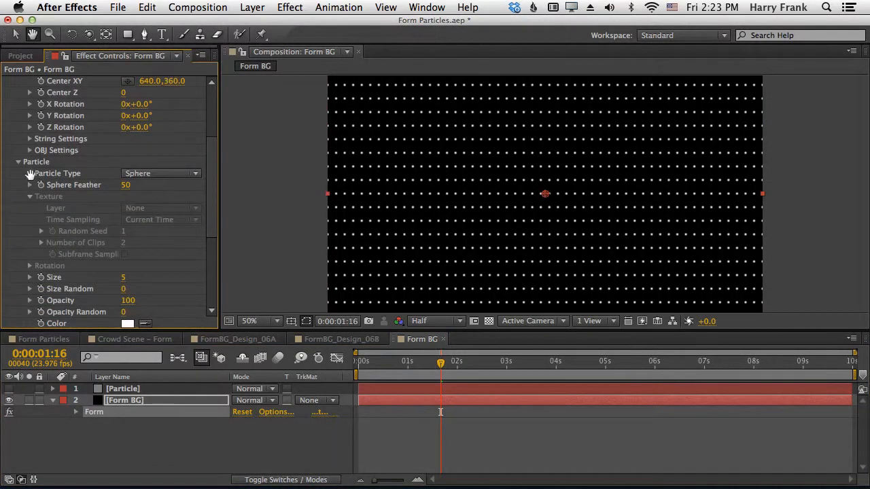
click(148, 175)
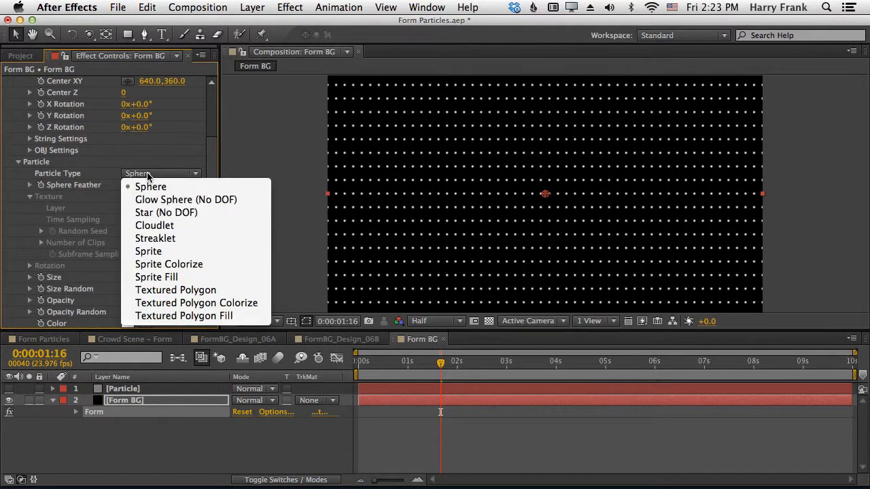
click(178, 251)
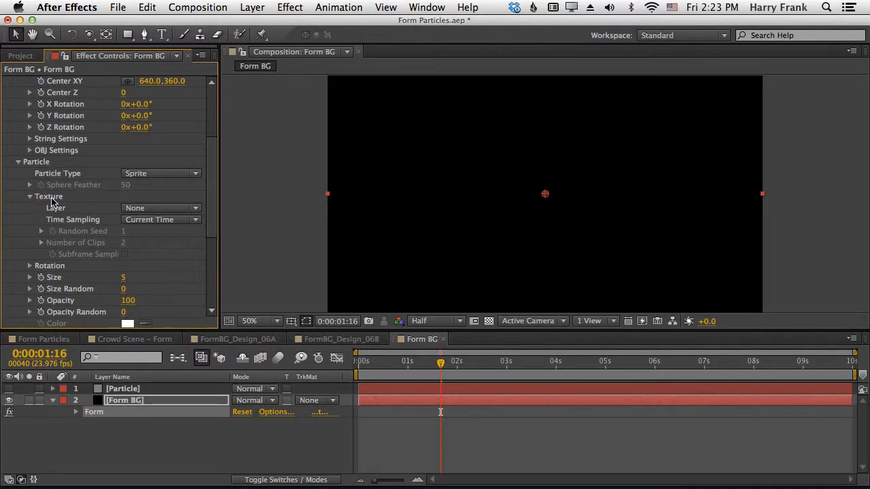
Assign the Particle layer as the texture for the Form sprites.
click(144, 210)
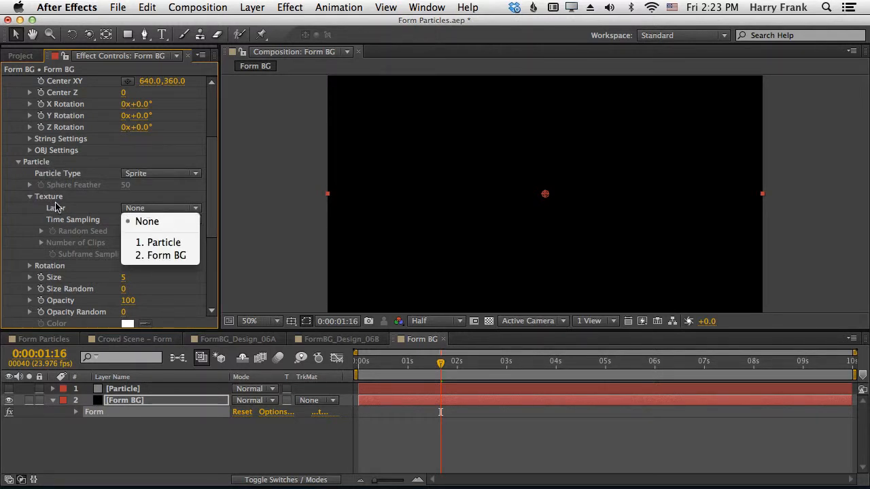
click(57, 206)
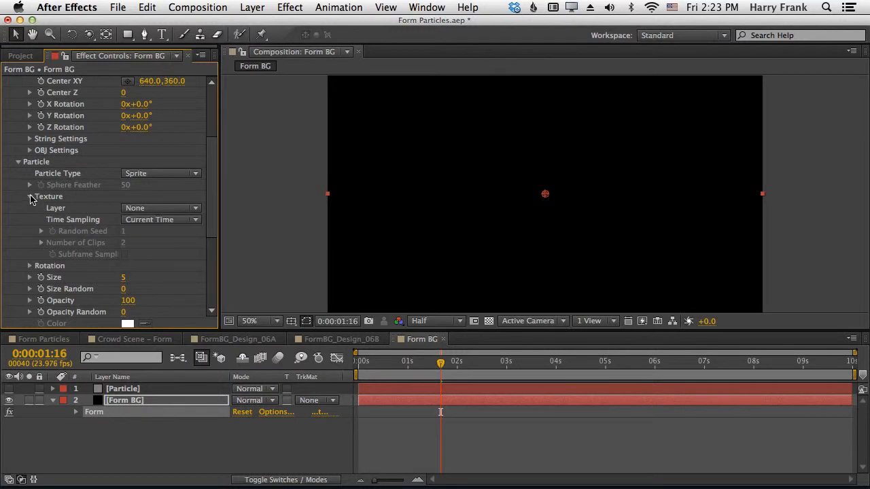
click(29, 196)
click(30, 197)
click(141, 211)
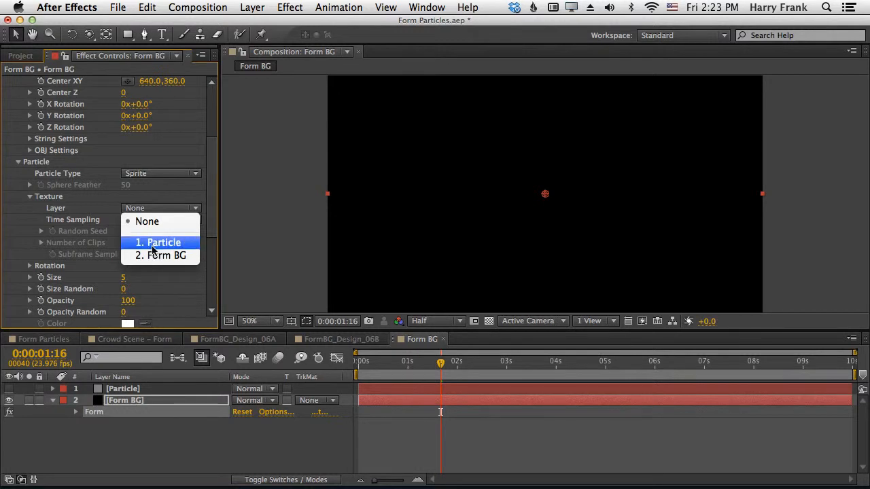
click(152, 245)
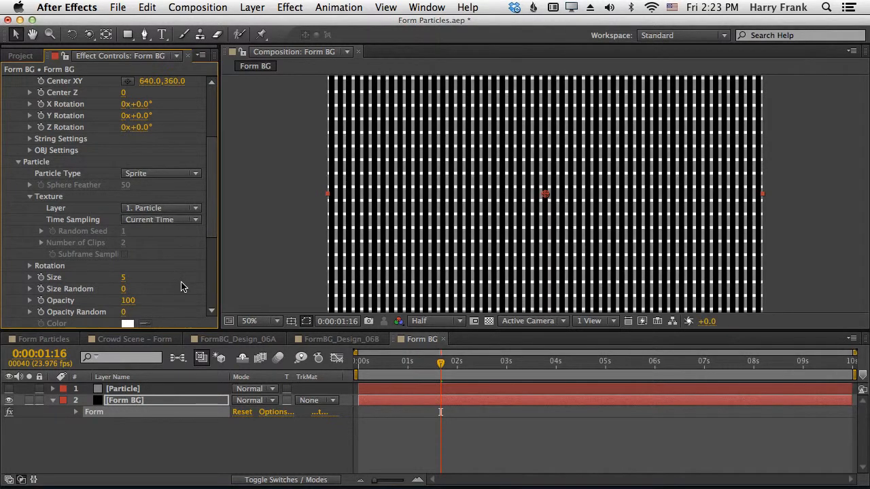
Set the size of the Form sprites to 10.
click(123, 278)
text(4.8)
key(Return)
text(10)
key(Return)
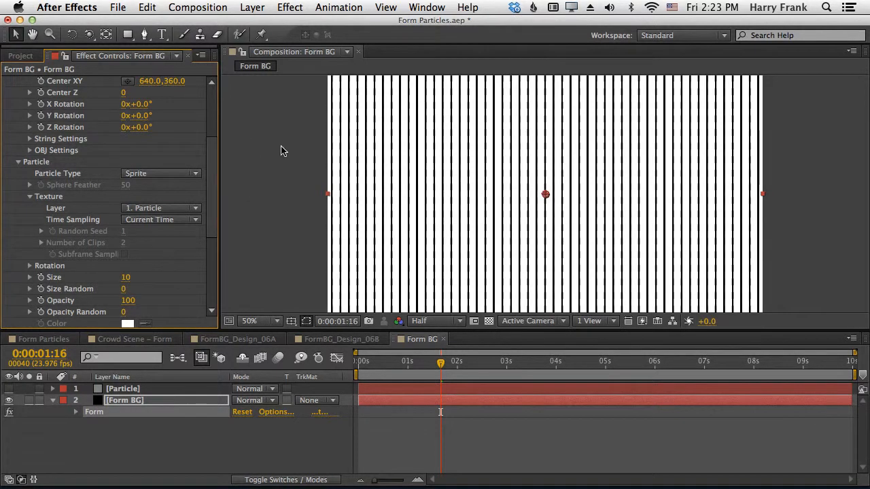
Reduce the number of particles in X to 44 in the base form.
drag(208, 185, 215, 133)
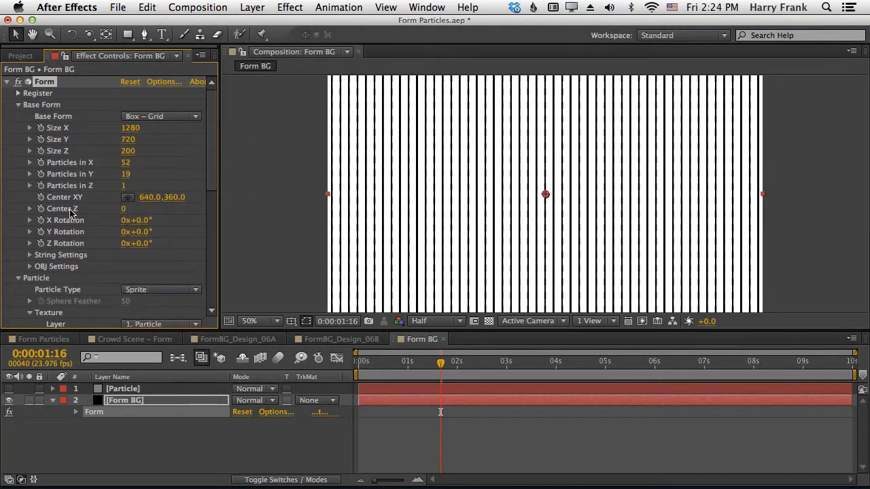
click(127, 163)
text(42)
key(Return)
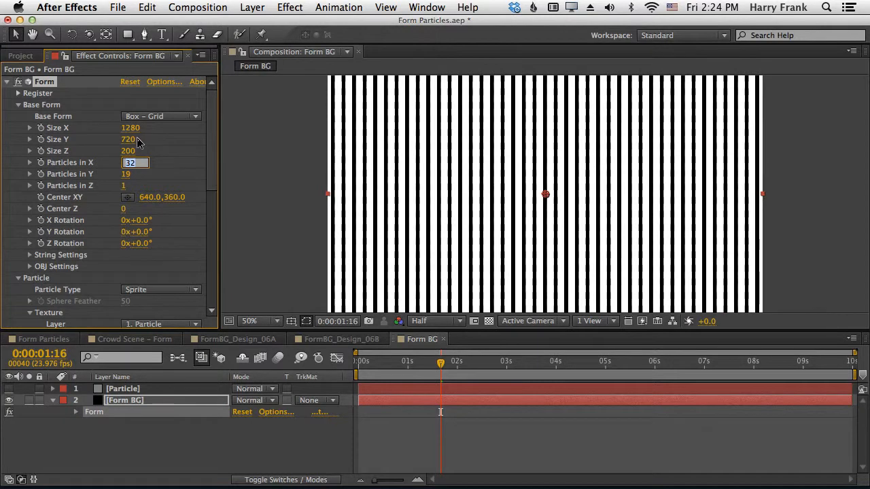
text(42)
key(Return)
text(44)
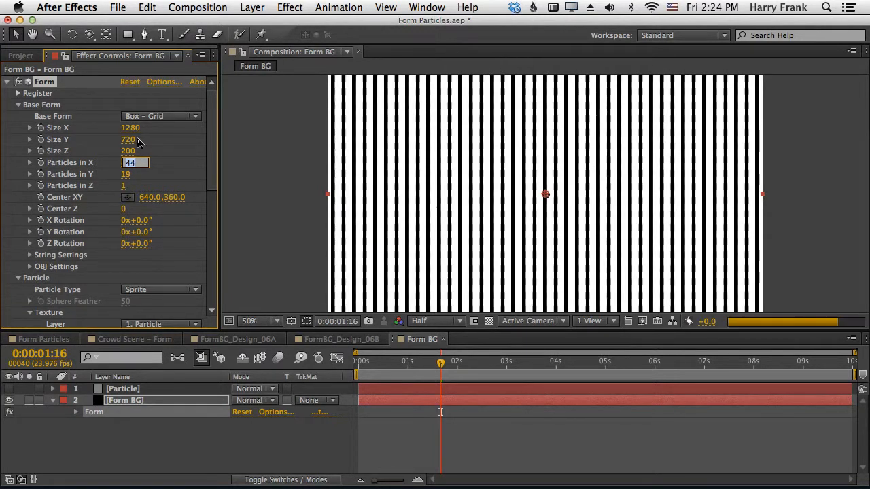
key(Return)
Reduce the number of particles in Y to 7.8 so narrow gaps separate the sprite rows.
key(Tab)
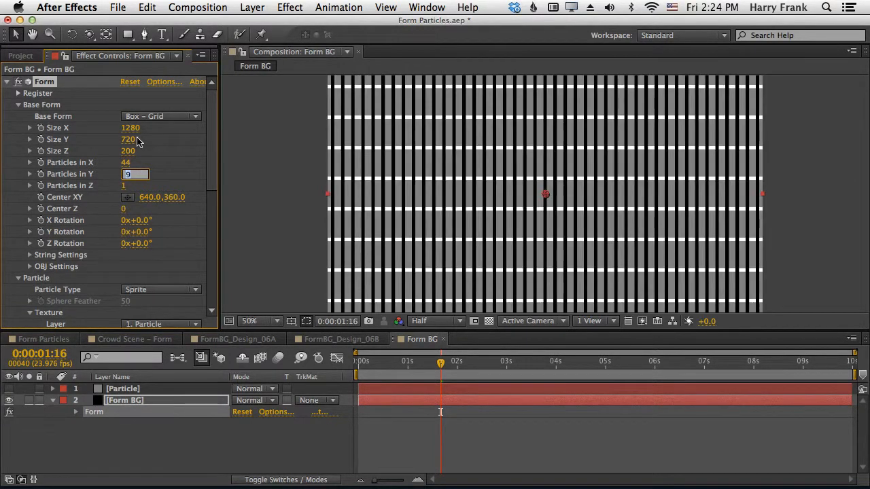
text(7)
key(Return)
text(8)
key(Return)
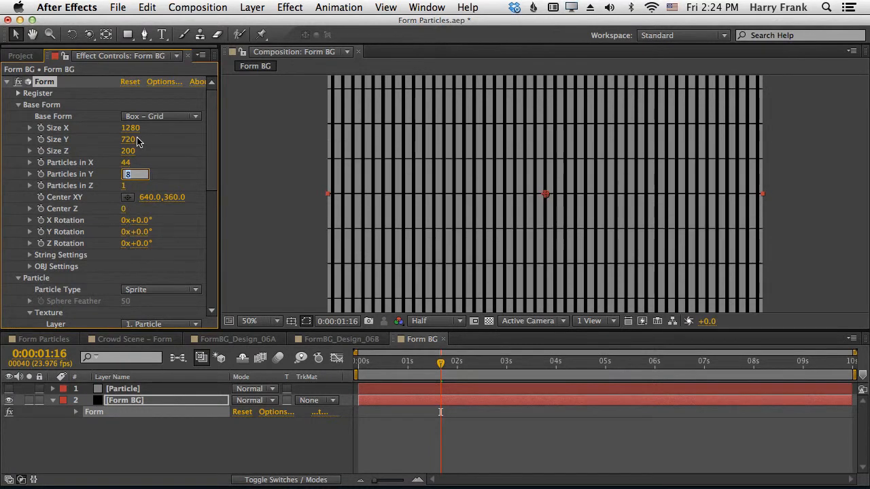
text(7.9)
key(Return)
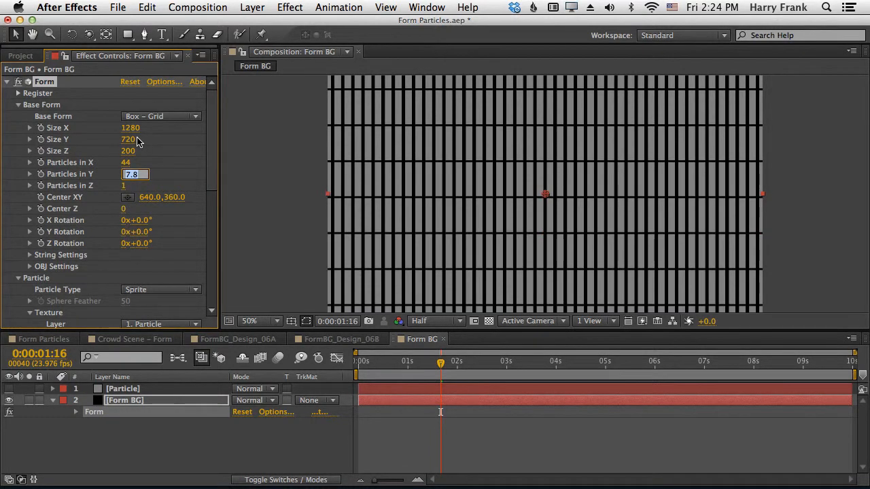
Change the Form particle type to Sprite Colorize.
scroll(60, 178, down, 5)
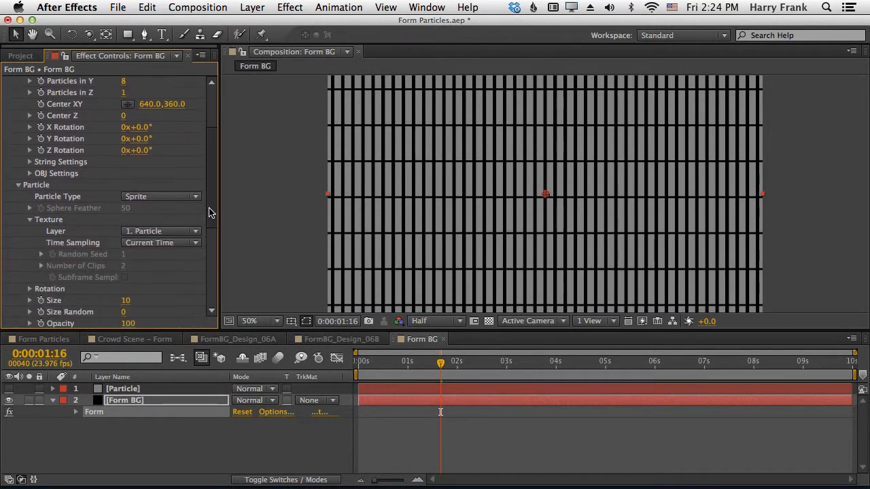
scroll(158, 281, down, 3)
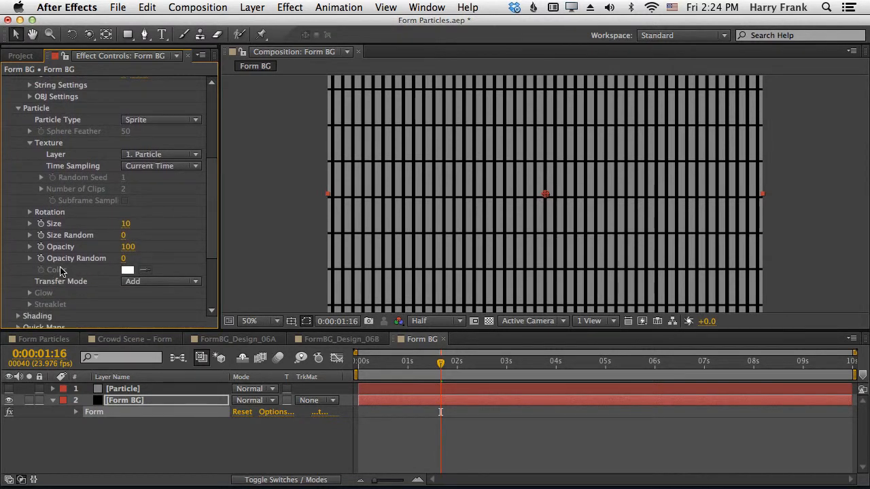
scroll(140, 195, up, 2)
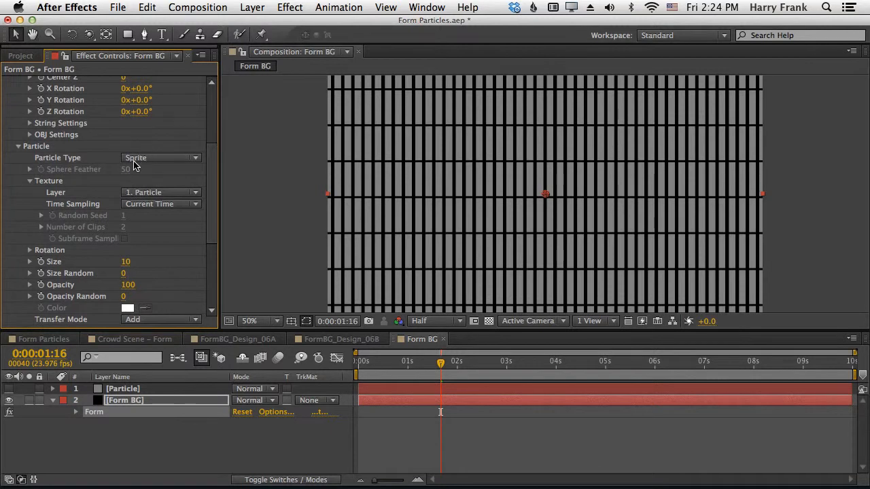
click(139, 158)
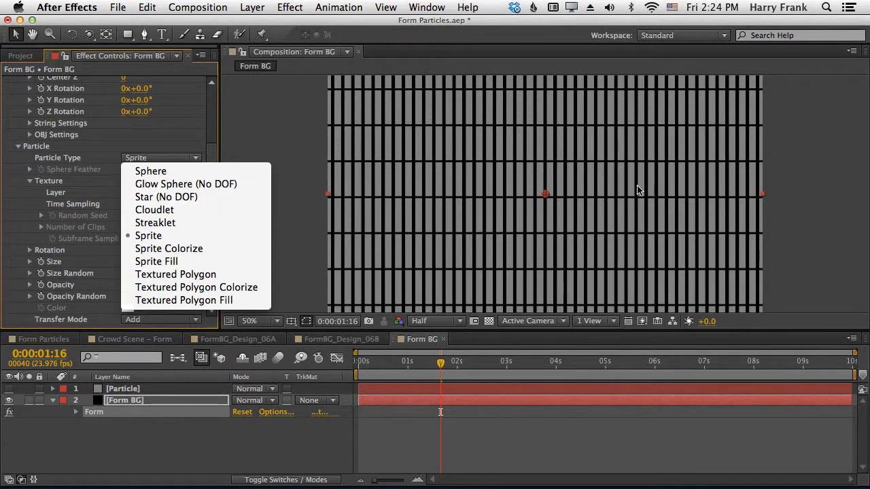
click(441, 219)
click(183, 157)
click(191, 249)
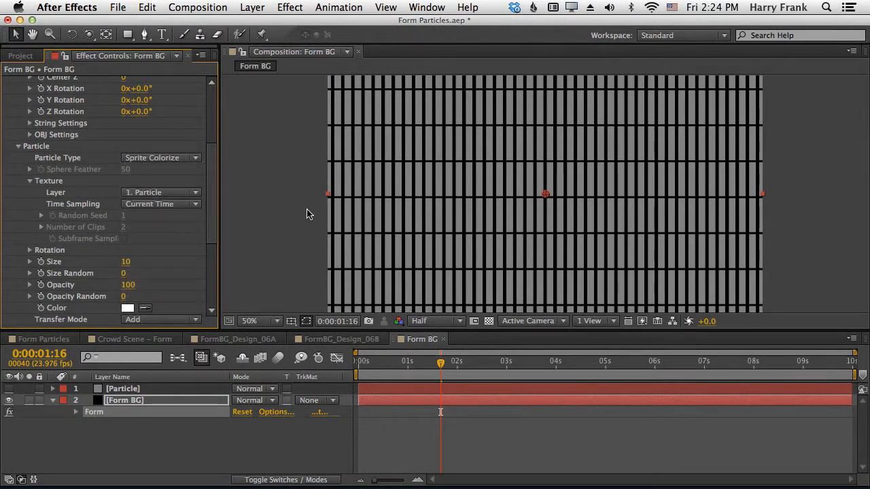
click(128, 308)
drag(459, 247, 304, 159)
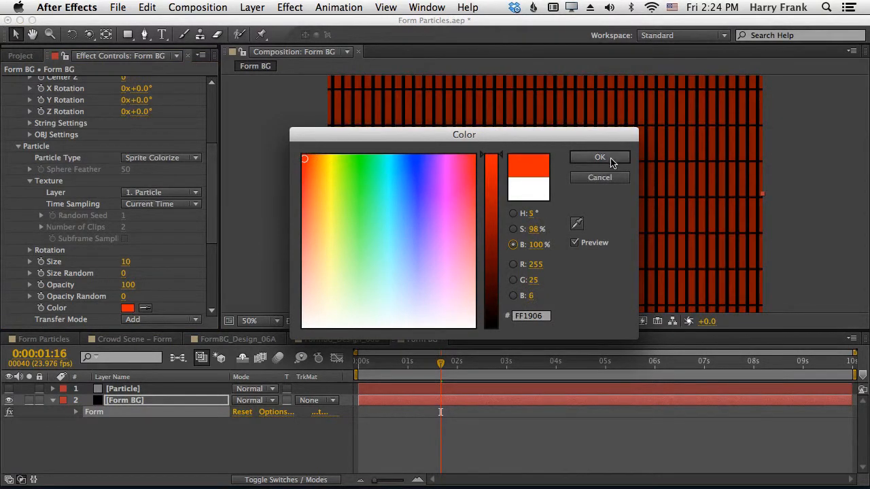
click(599, 178)
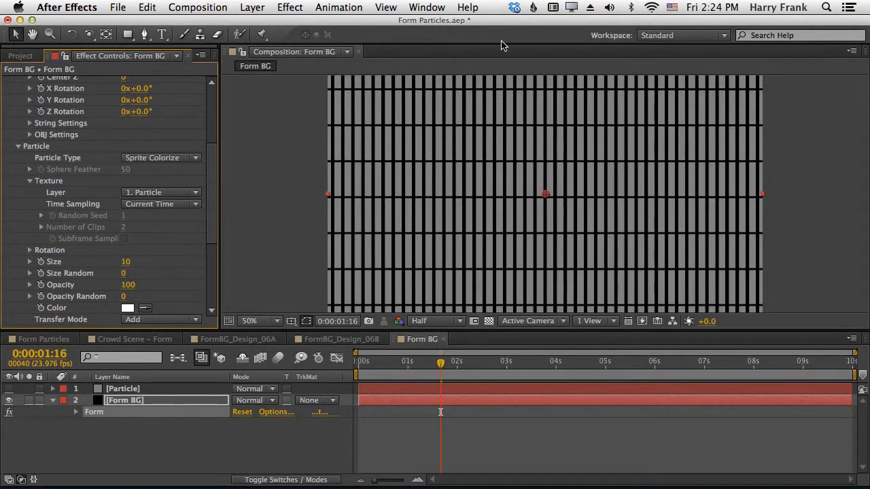
Remove the cyan, green and yellow stops from the Quick Maps color map, leaving only red and blue.
click(18, 146)
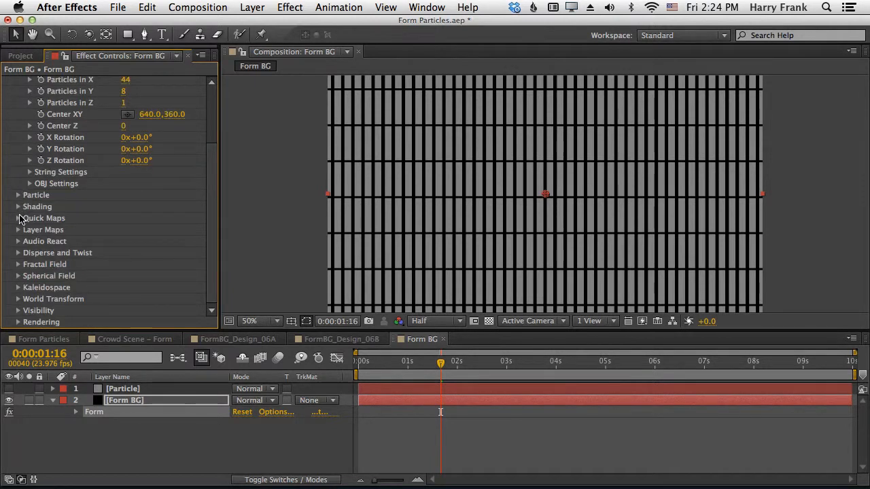
click(19, 218)
click(30, 172)
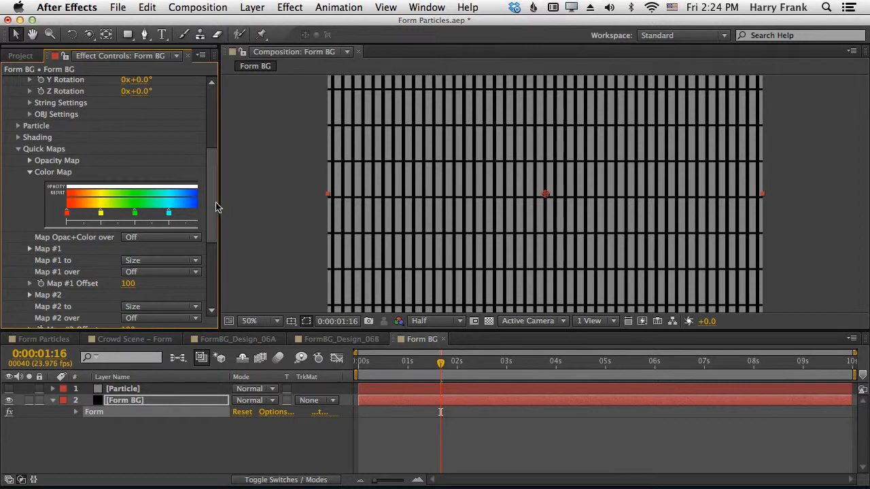
drag(219, 203, 290, 198)
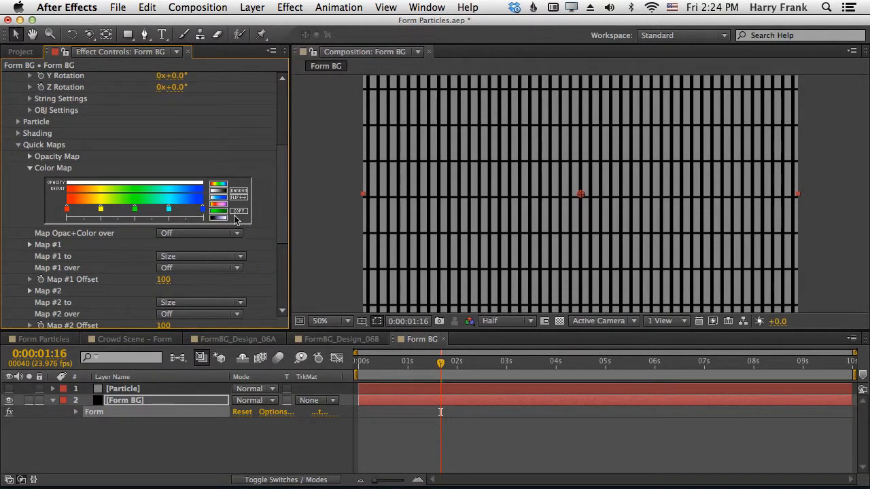
drag(168, 213, 173, 254)
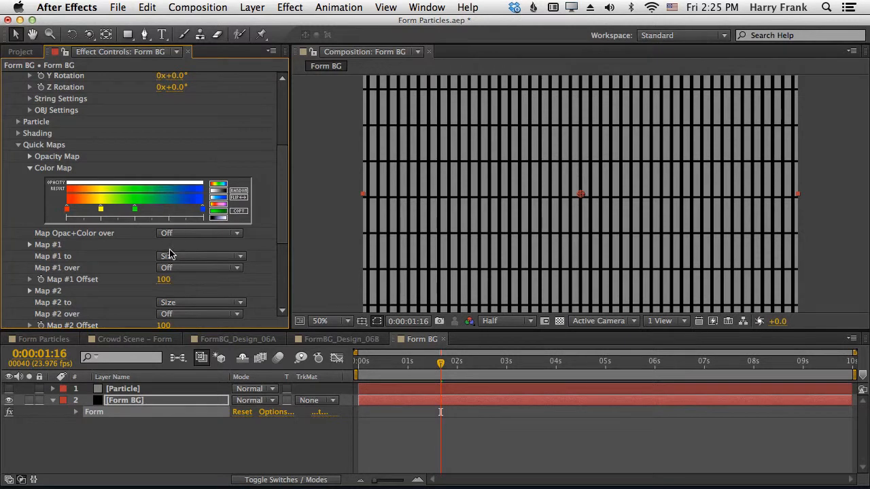
drag(138, 215, 143, 258)
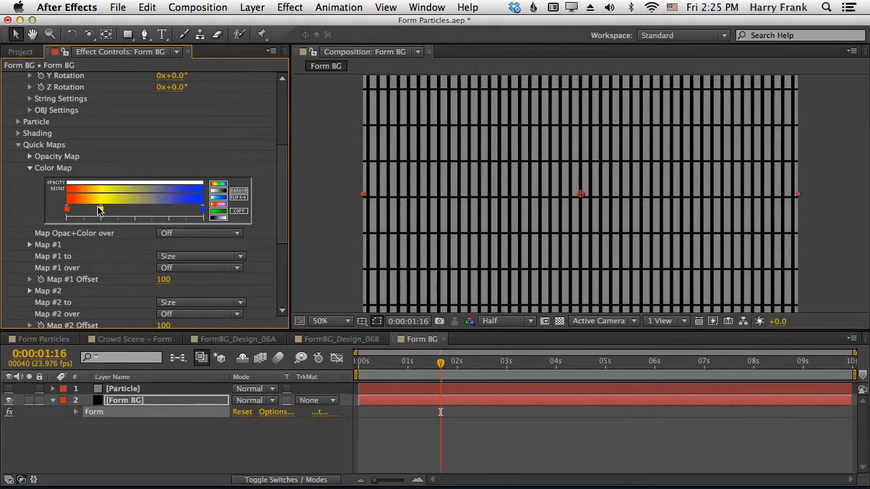
drag(102, 213, 111, 253)
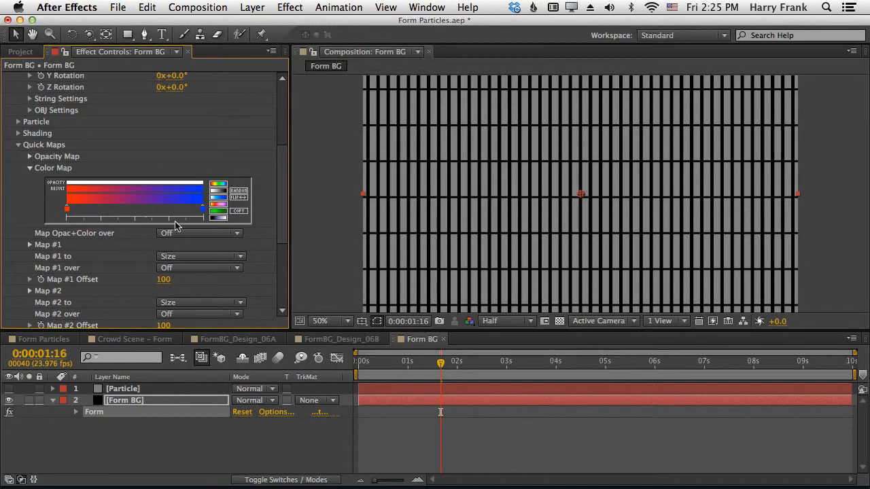
Swap the ends of the color map's red and blue stops and recolor the blue one orange, FF6900.
mouse_move(66, 211)
mouse_down()
mouse_move(205, 210)
mouse_move(70, 209)
mouse_up()
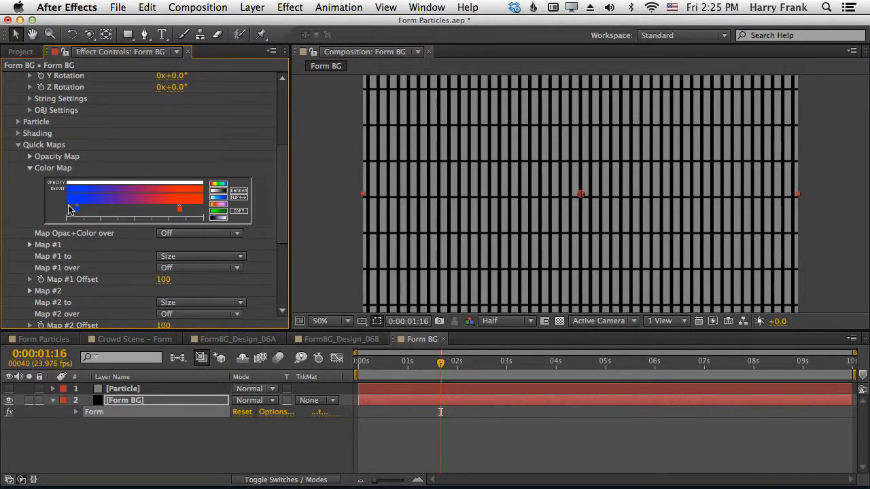
double_click(68, 213)
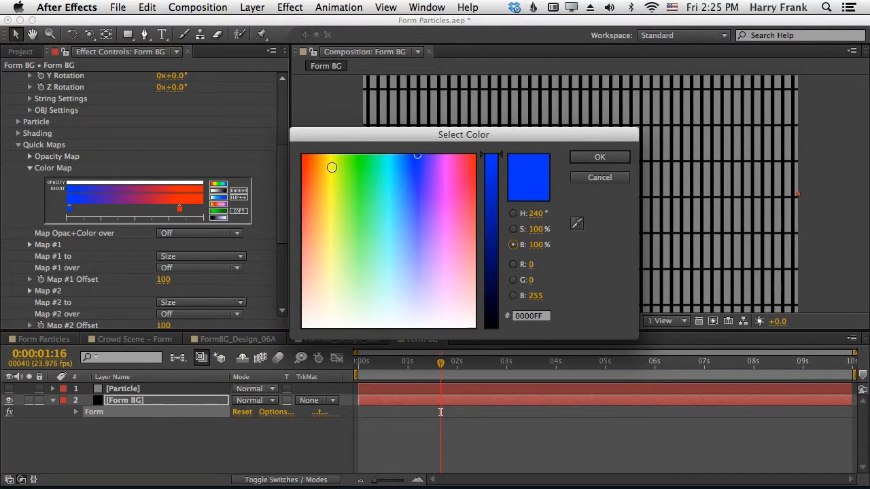
mouse_move(315, 162)
mouse_down()
mouse_move(305, 150)
mouse_move(314, 153)
mouse_up()
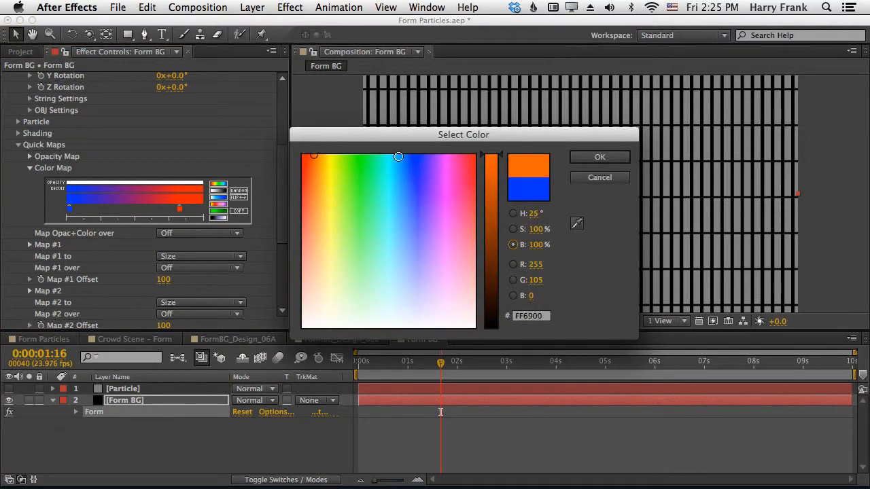
click(599, 157)
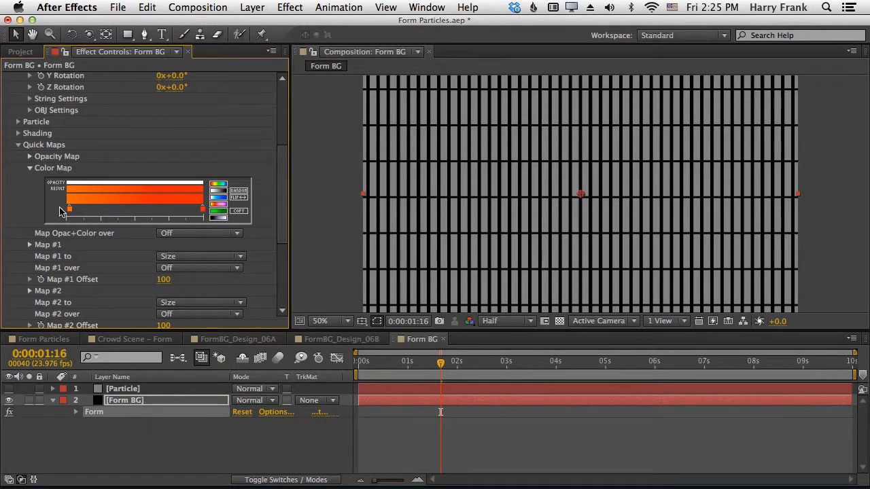
Try mapping the opacity and color over X, and over Y.
click(190, 235)
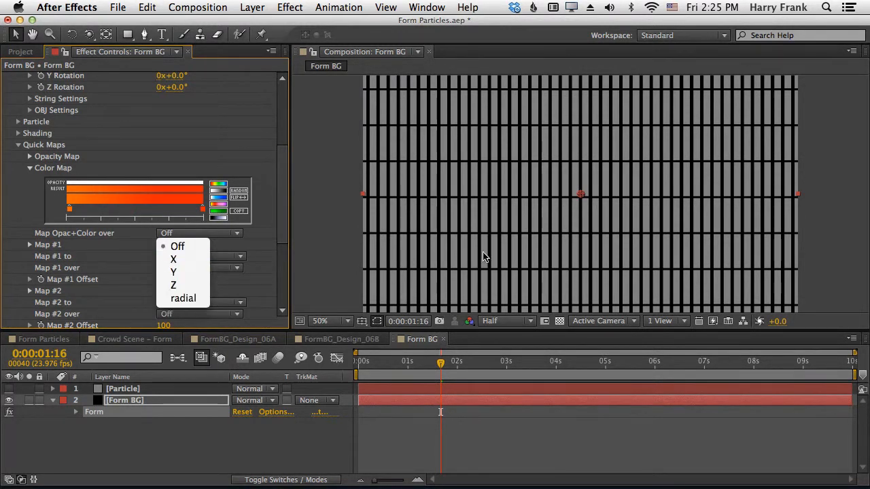
click(175, 261)
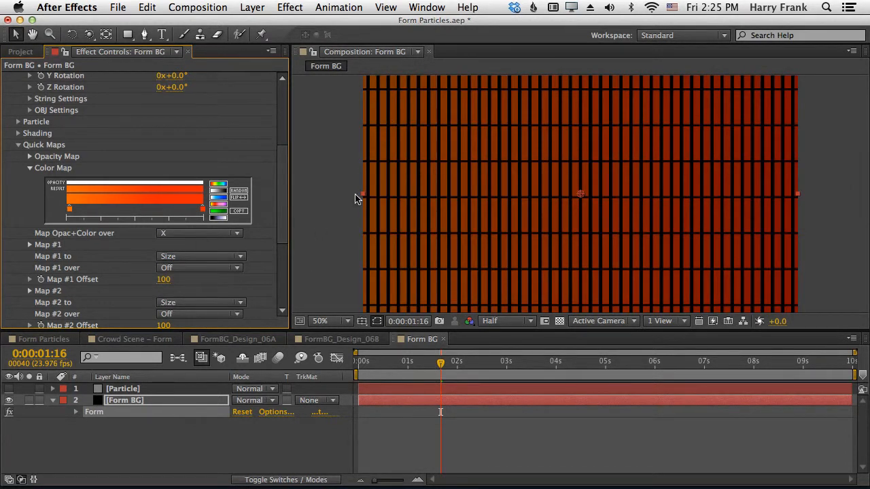
click(183, 234)
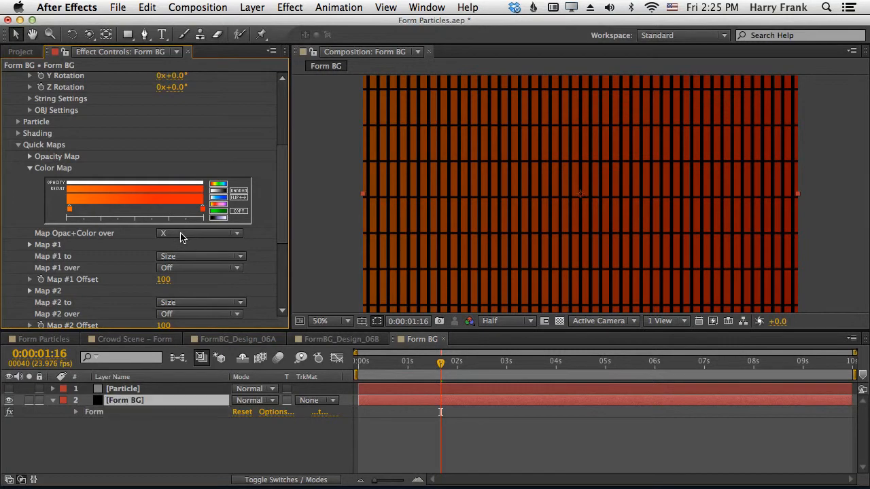
click(182, 273)
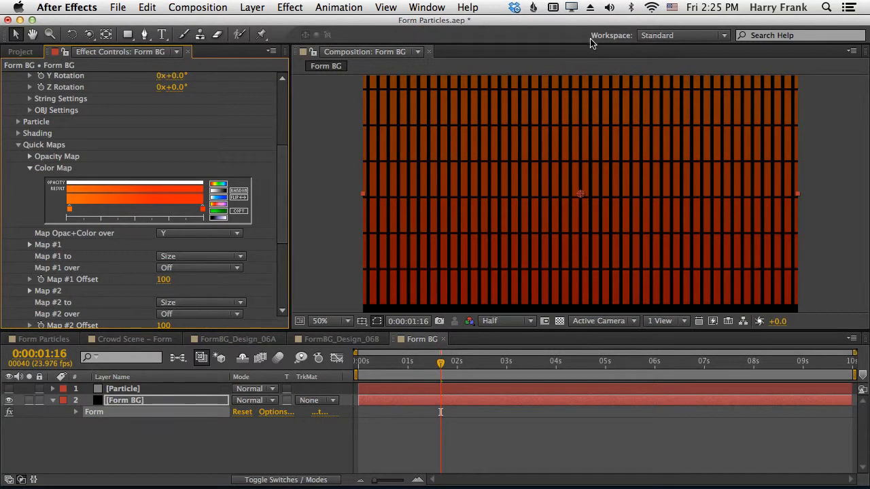
drag(592, 185, 592, 239)
drag(586, 134, 573, 70)
Map the opacity and color radially across the Form grid.
click(170, 233)
click(181, 298)
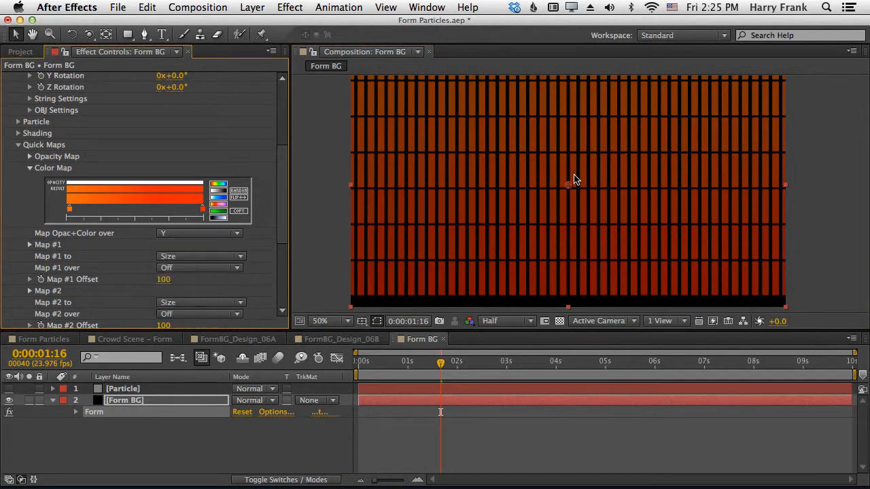
drag(569, 196, 571, 178)
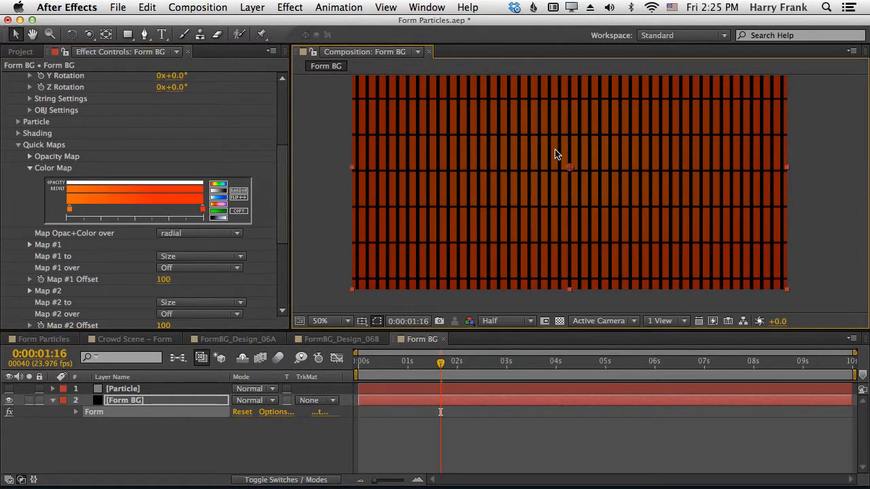
Move the orange stop to about the middle of the color map and add a pale yellow stop at its start.
drag(70, 211, 143, 211)
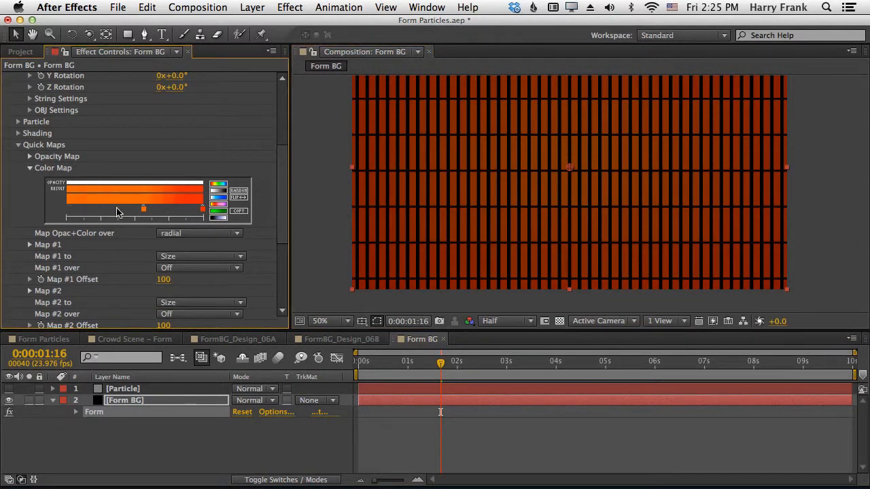
click(68, 210)
double_click(68, 209)
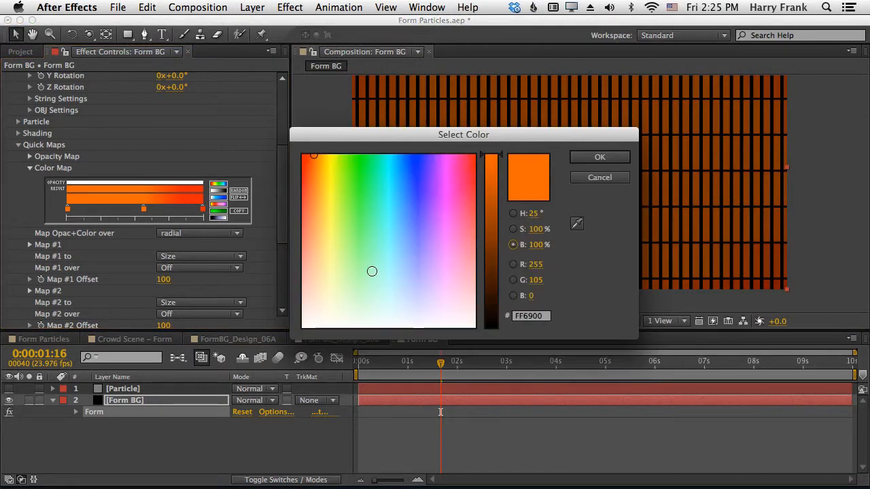
click(330, 273)
click(329, 270)
click(603, 157)
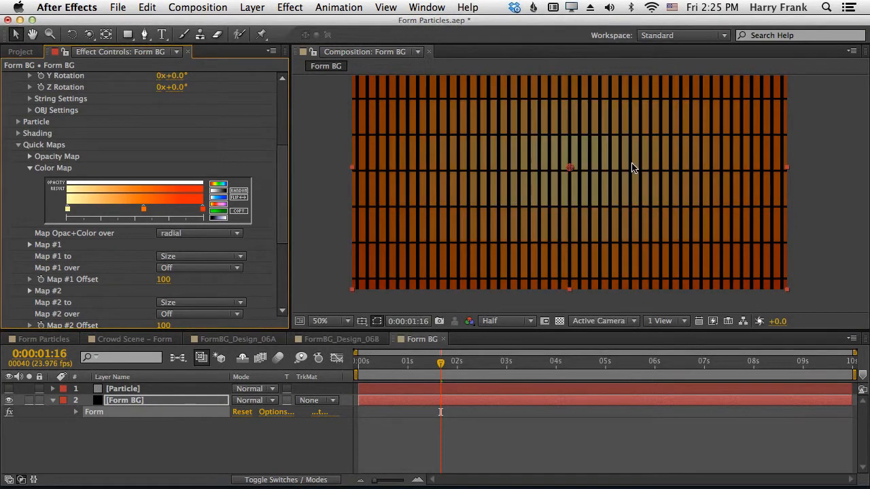
key(space)
mouse_move(626, 149)
mouse_down()
mouse_move(619, 191)
mouse_move(622, 157)
mouse_up()
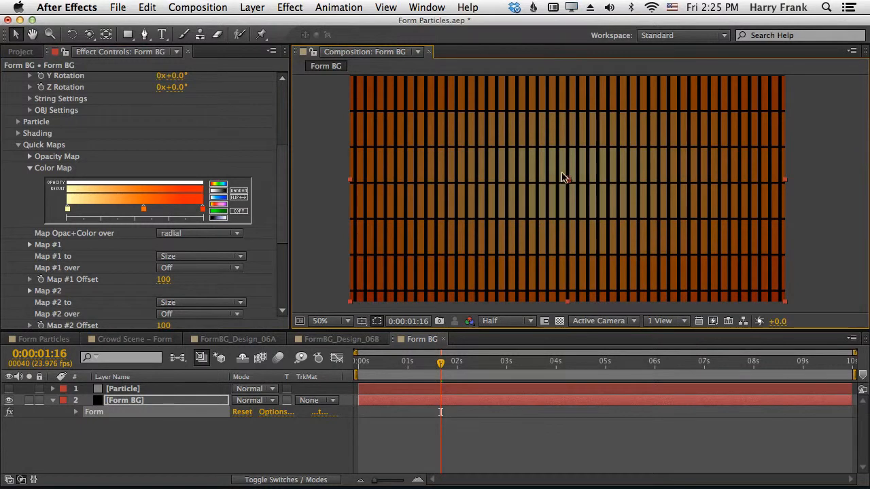
click(348, 189)
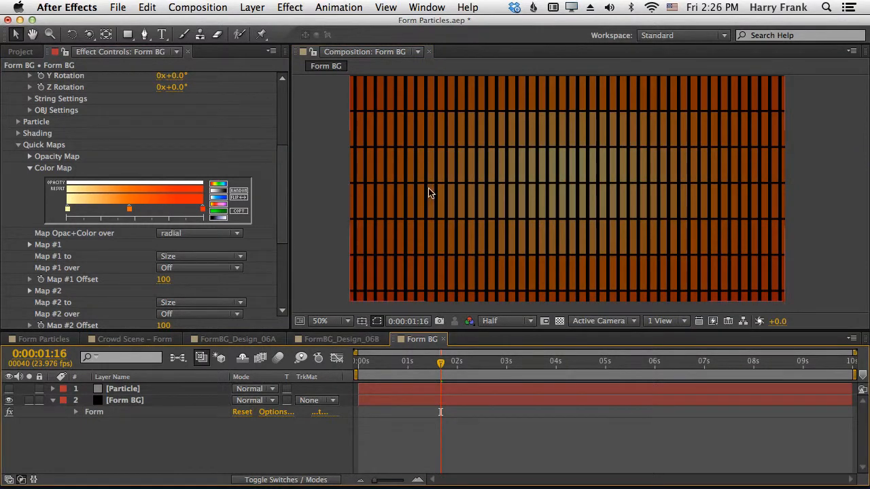
Set the Fractal Field's Affect Opacity to 50.
click(18, 145)
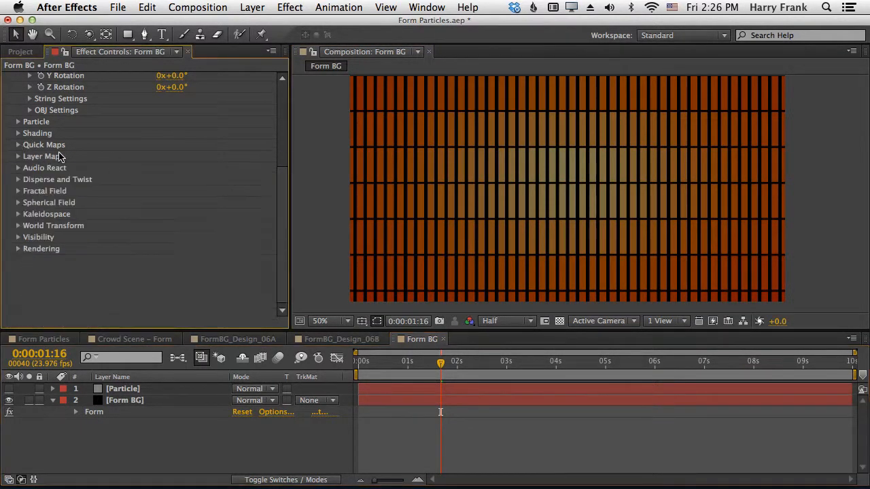
key(space)
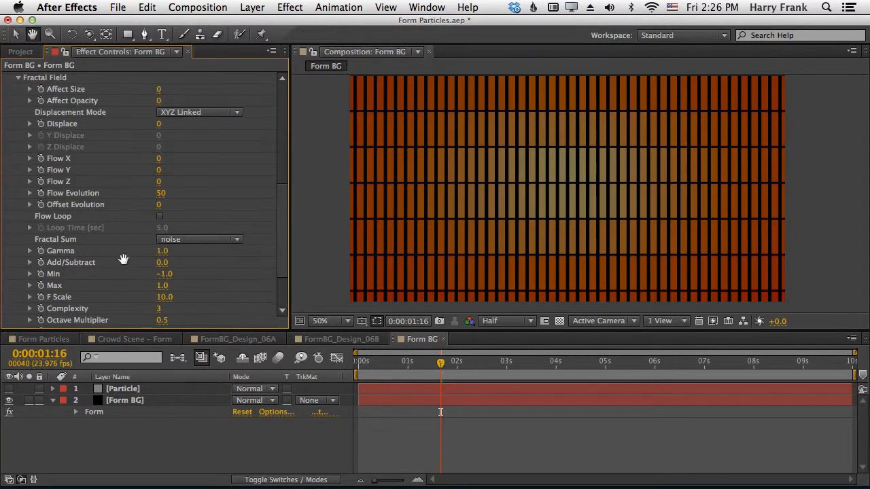
drag(123, 260, 128, 190)
key(space)
drag(136, 109, 144, 168)
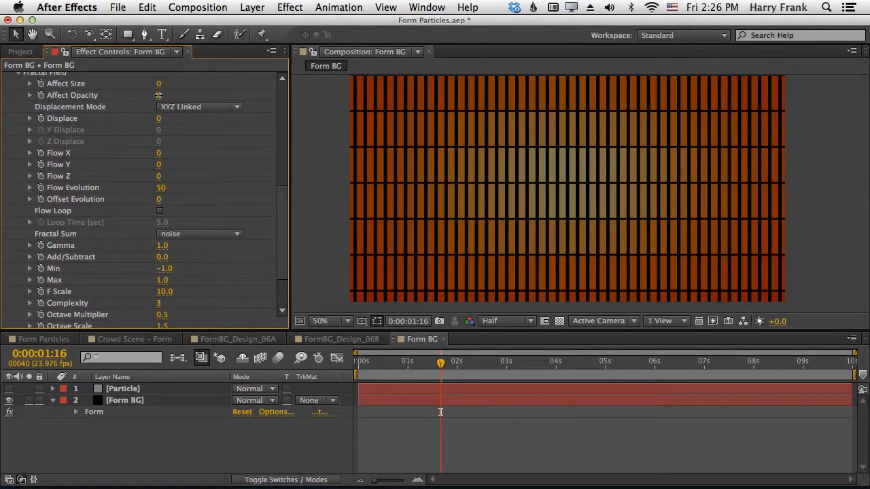
mouse_move(158, 95)
mouse_down()
mouse_move(210, 95)
mouse_move(167, 100)
mouse_up()
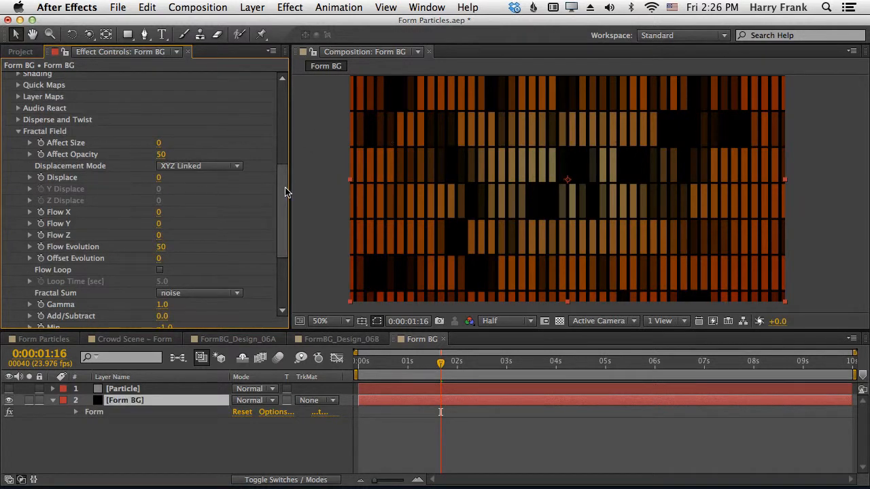
Raise the Fractal Field's Min value to -0.1 so the darkest sprites are less black.
drag(285, 195, 277, 233)
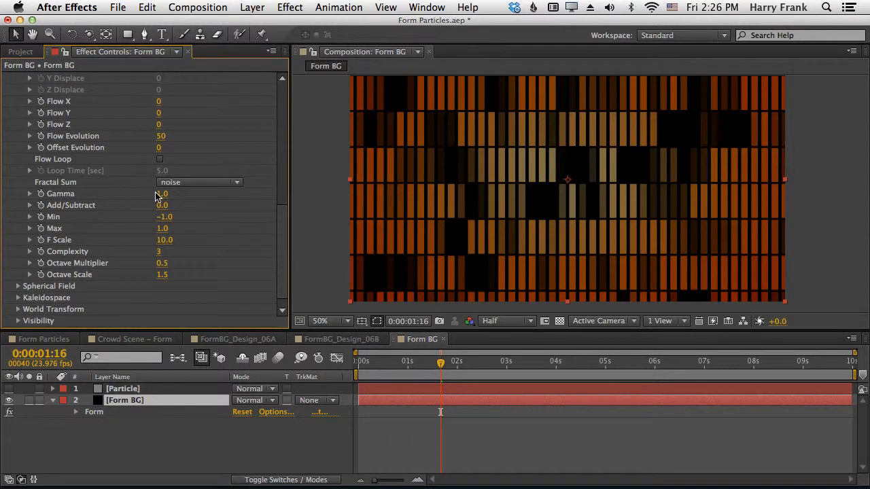
mouse_move(161, 196)
mouse_down()
mouse_move(216, 205)
mouse_move(175, 206)
mouse_up()
drag(168, 219, 192, 216)
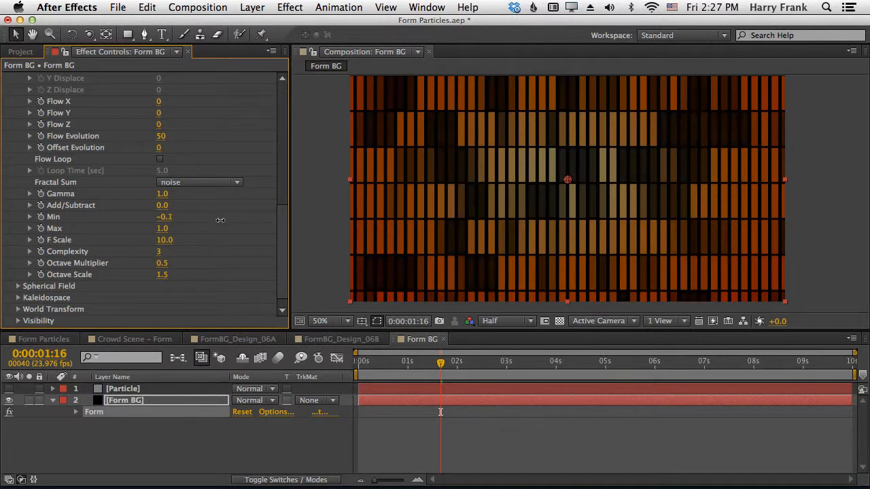
drag(216, 218, 218, 218)
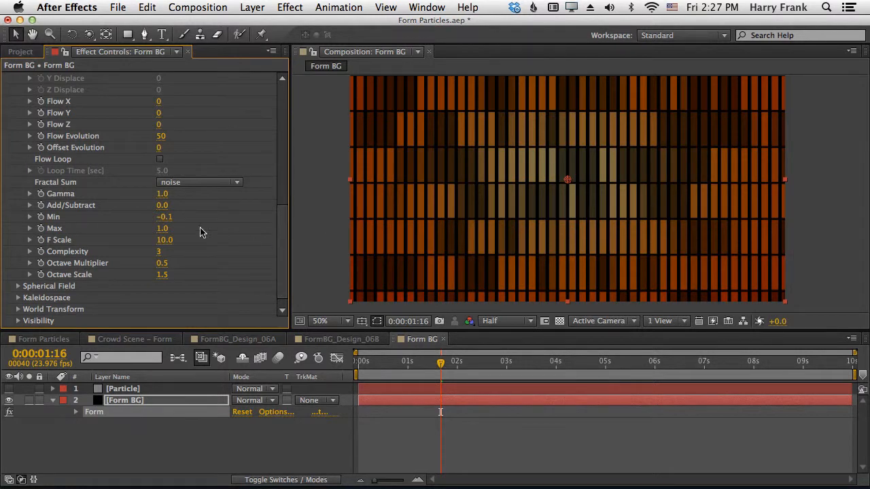
Set the Fractal Field's Flow X to 180 and preview the flowing pattern along the timeline.
drag(162, 205, 200, 196)
scroll(139, 145, up, 3)
click(74, 147)
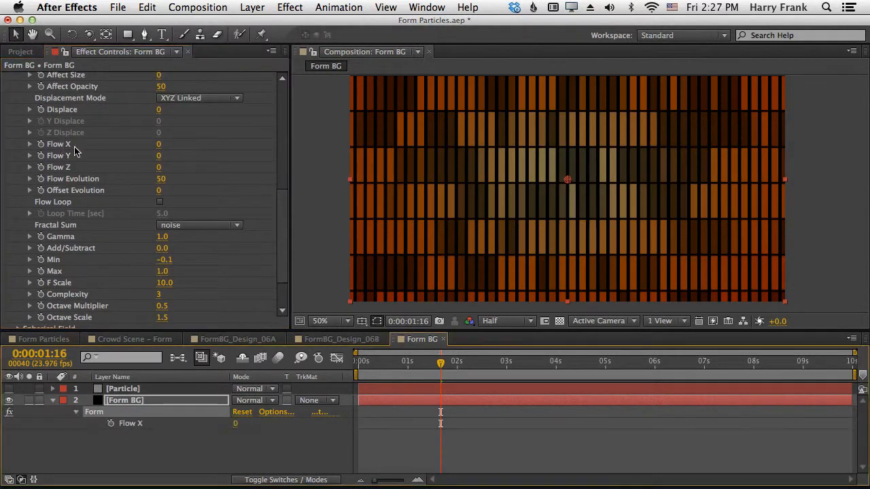
drag(158, 148, 295, 153)
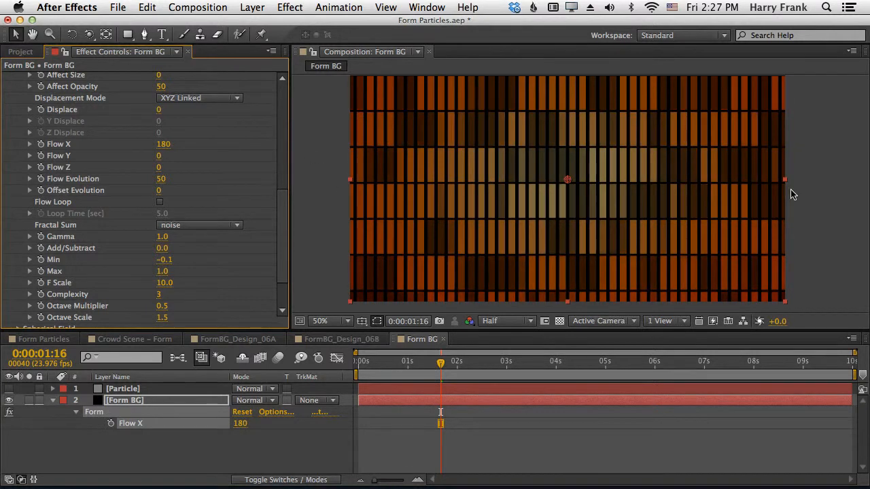
drag(379, 378, 674, 374)
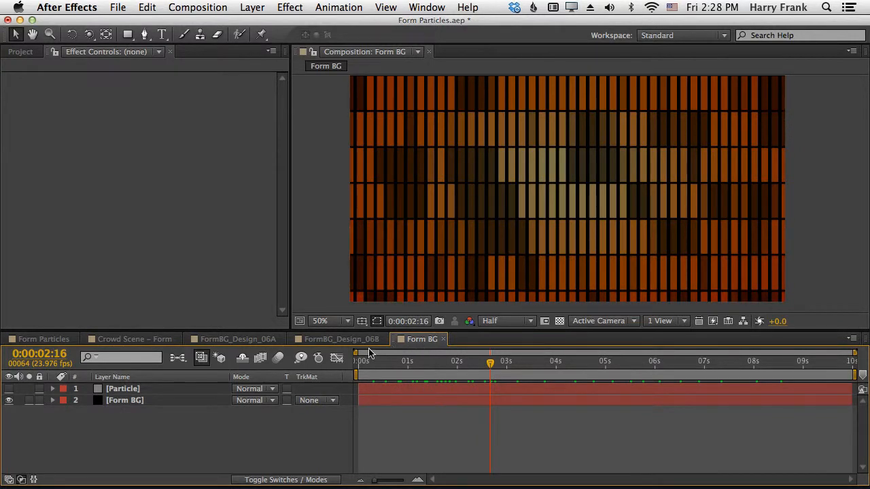
Copy the BG_01_RED layer from FormBG_Design_06B into the Form BG composition and place it beneath the Form BG layer.
click(338, 340)
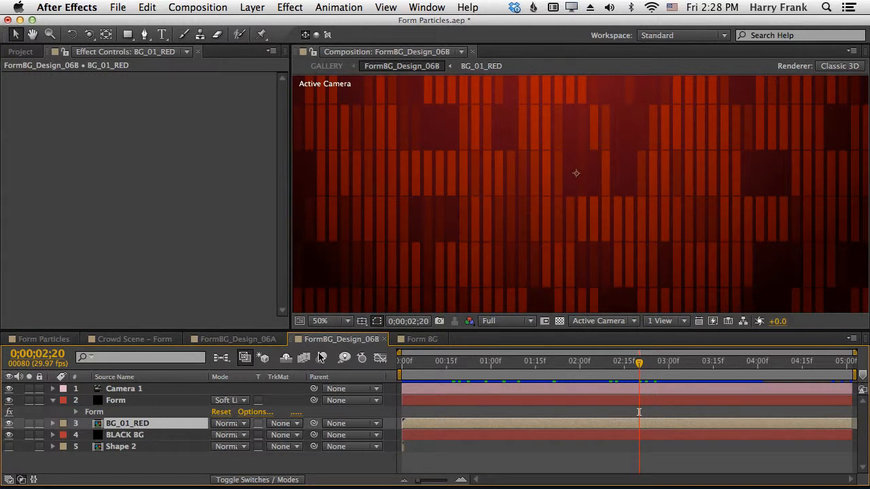
double_click(112, 421)
key(space)
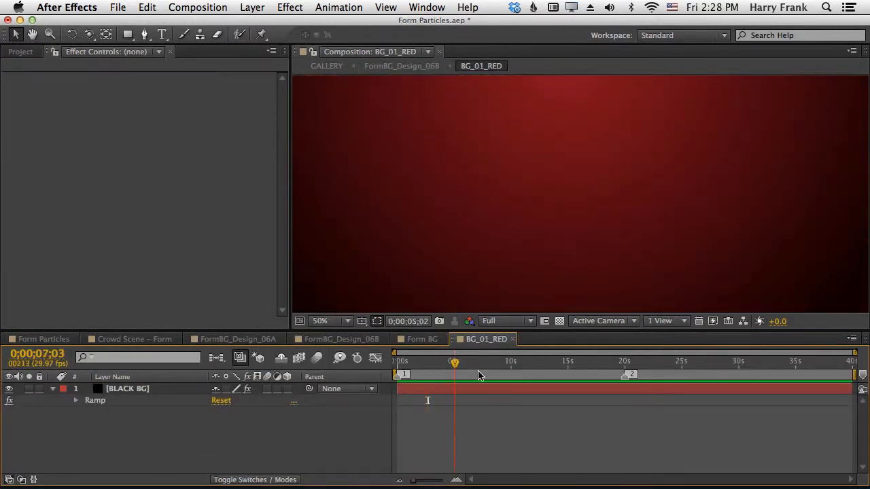
key(super+w)
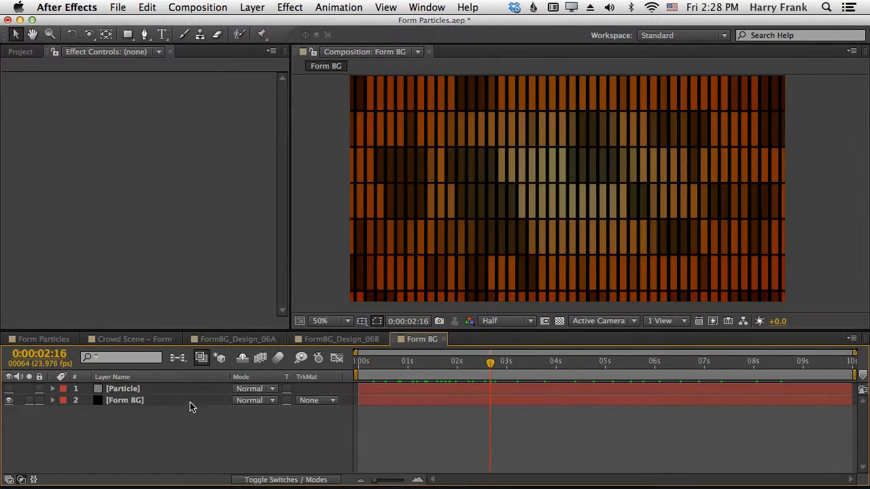
click(344, 339)
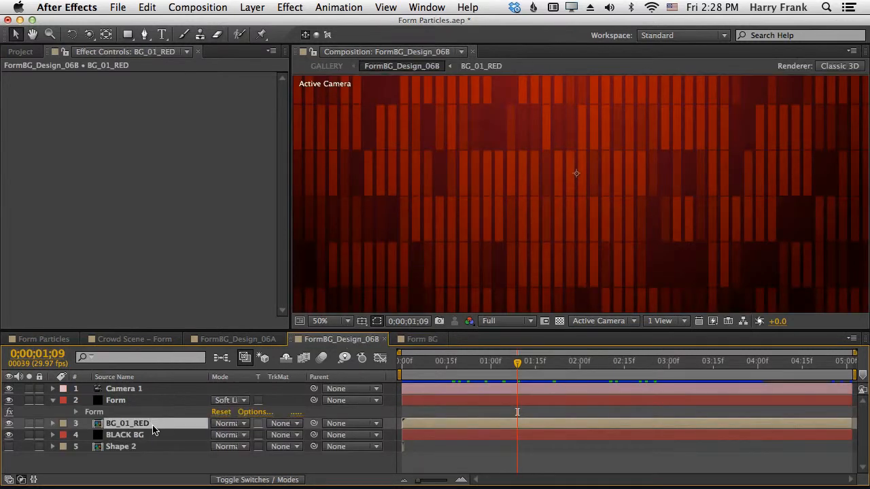
click(422, 337)
key(super+v)
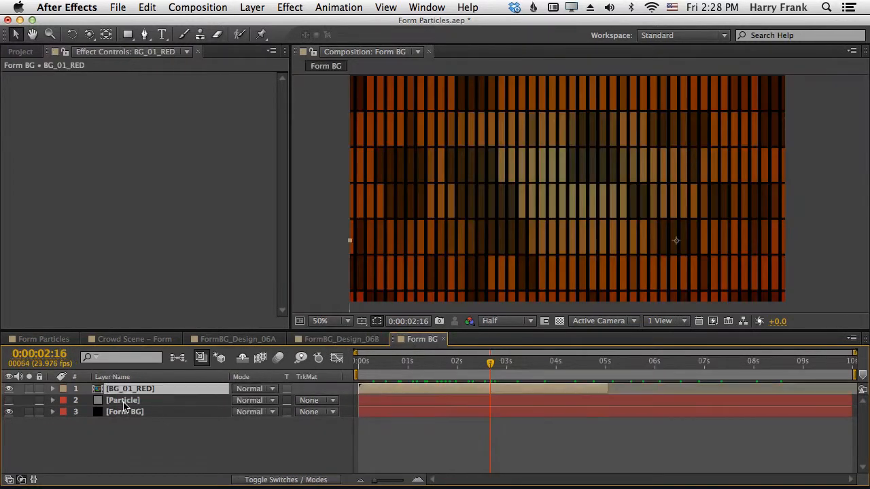
drag(121, 391, 156, 422)
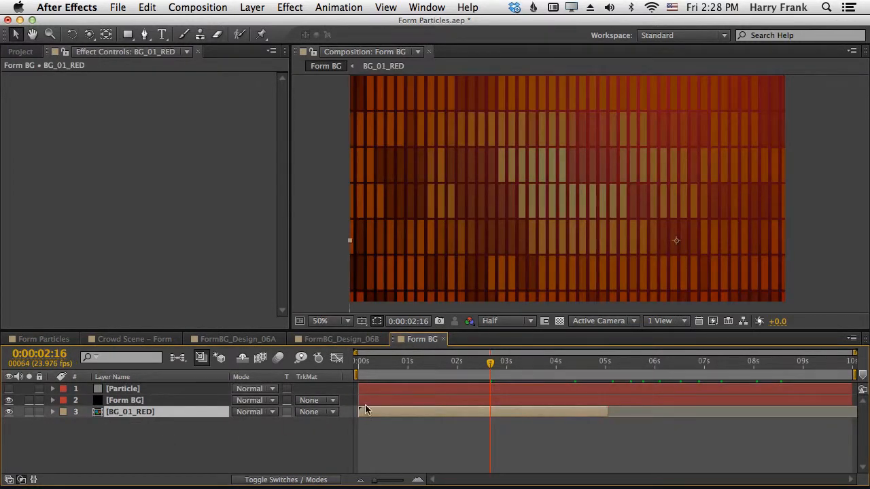
Set the Form BG layer's blending mode to Screen.
click(183, 401)
click(255, 401)
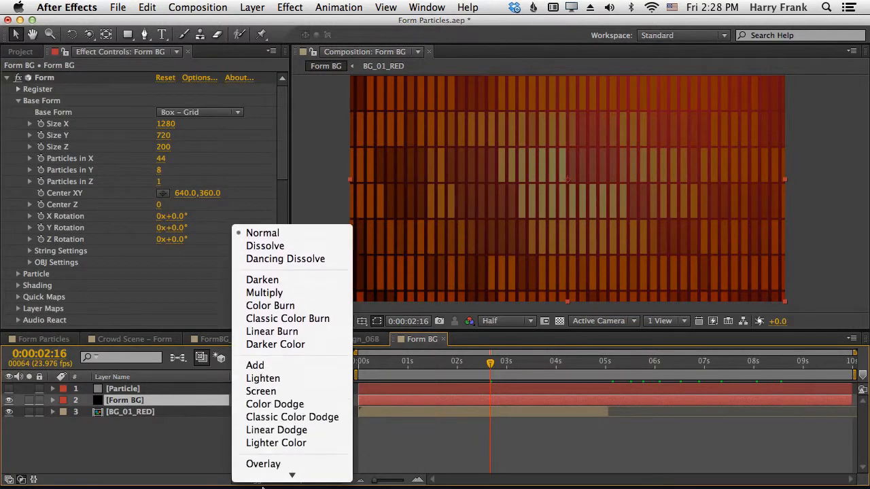
click(253, 381)
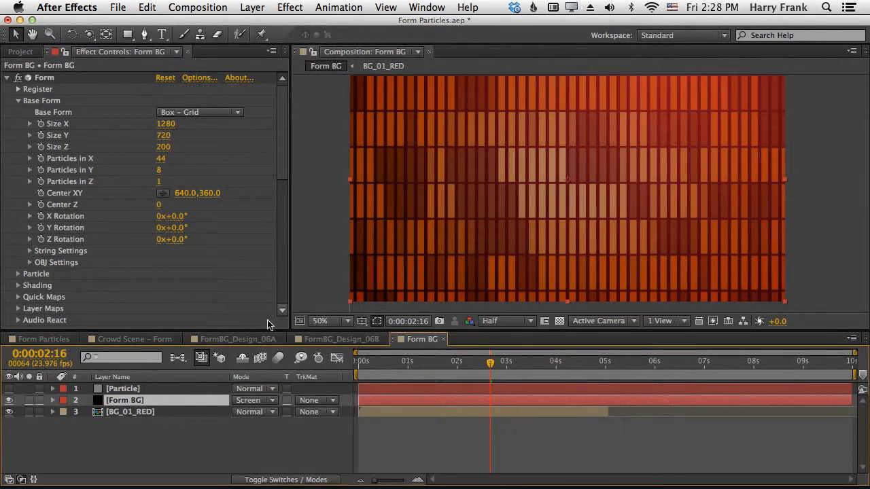
Examine the Ramp effect's shape, start color and end color on the BLACK BG layer inside BG_01_RED.
click(145, 412)
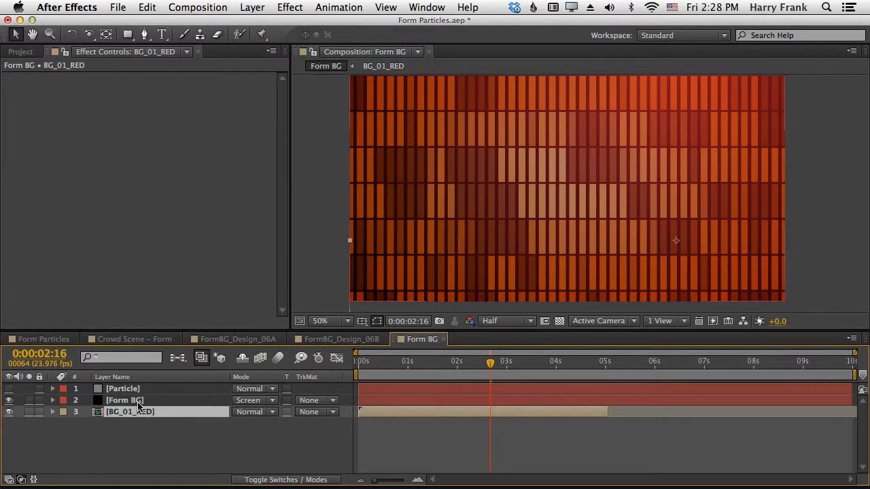
double_click(139, 413)
click(100, 401)
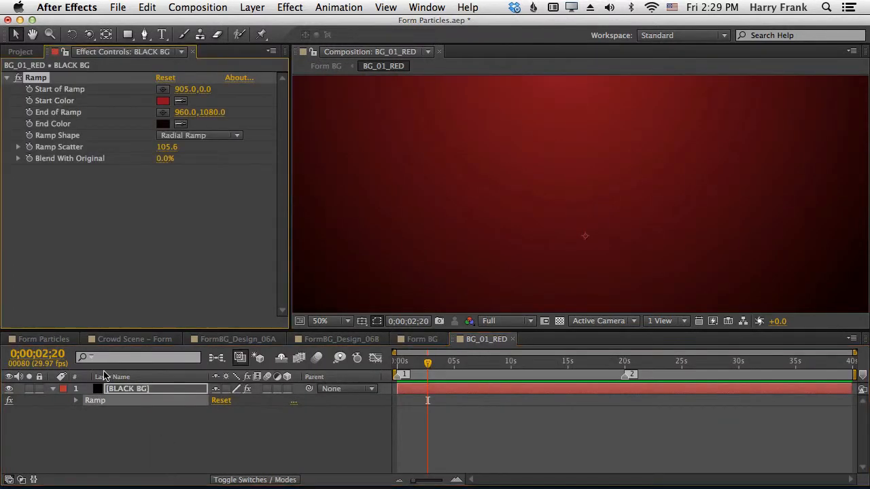
click(185, 139)
click(187, 163)
click(162, 102)
key(Return)
click(163, 123)
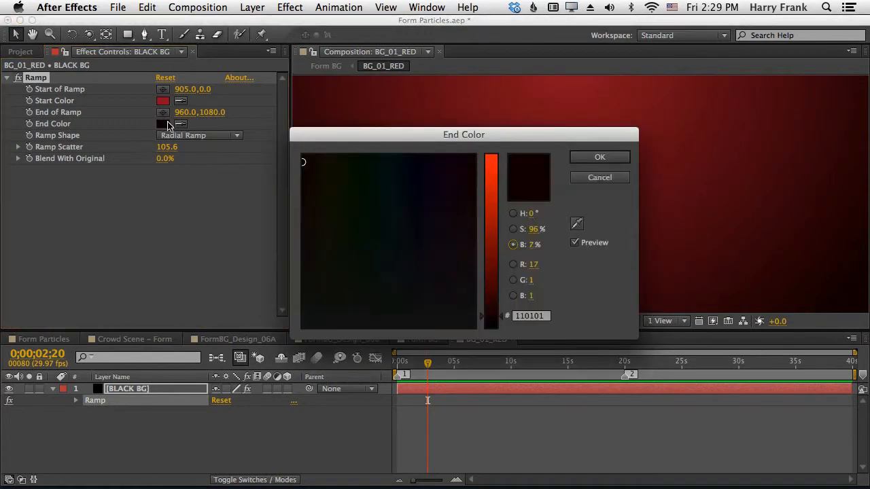
key(Return)
Move the Ramp's start point to 953, 12 and its end point to 732, 1088, and return to Form BG.
mouse_move(574, 124)
mouse_down()
mouse_move(578, 195)
mouse_move(581, 128)
mouse_up()
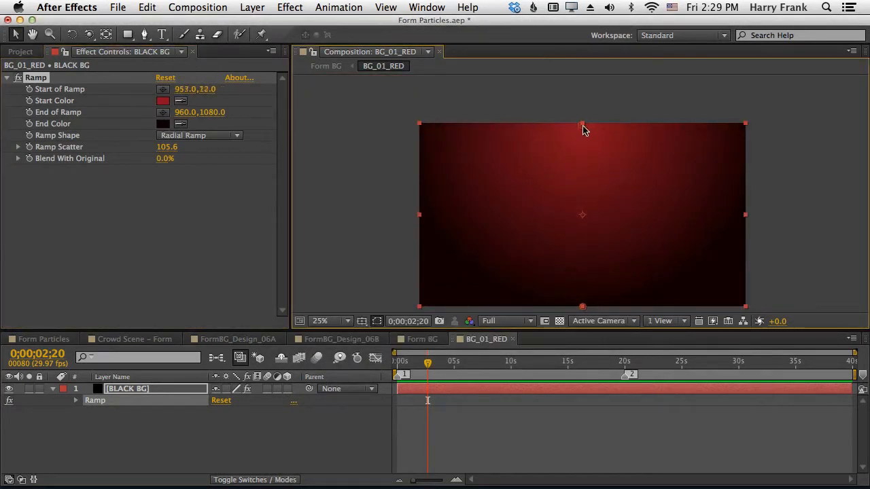
drag(583, 307, 544, 311)
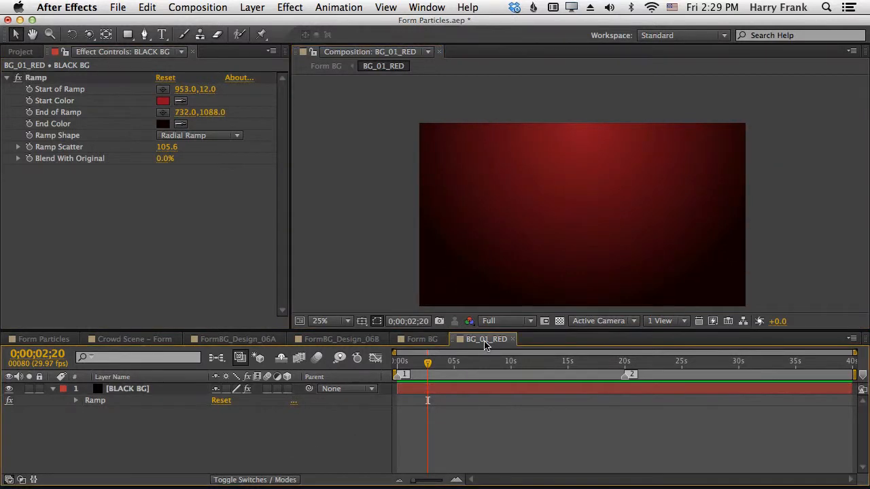
click(513, 340)
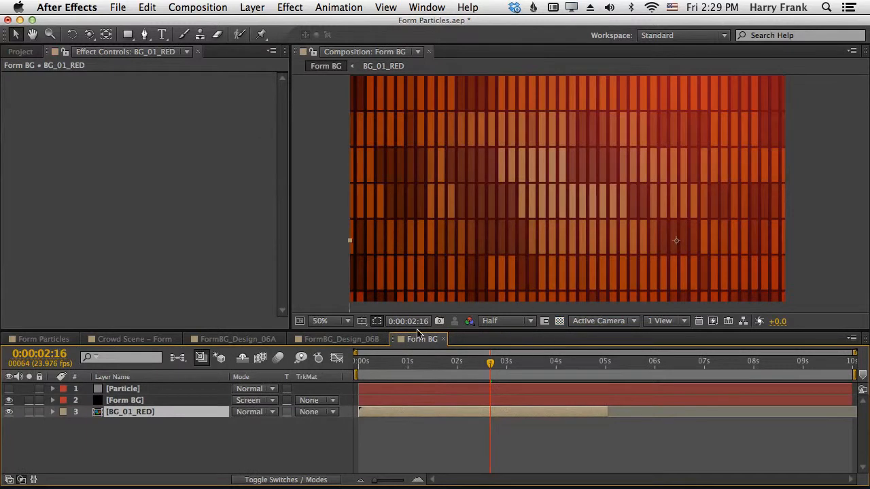
double_click(145, 415)
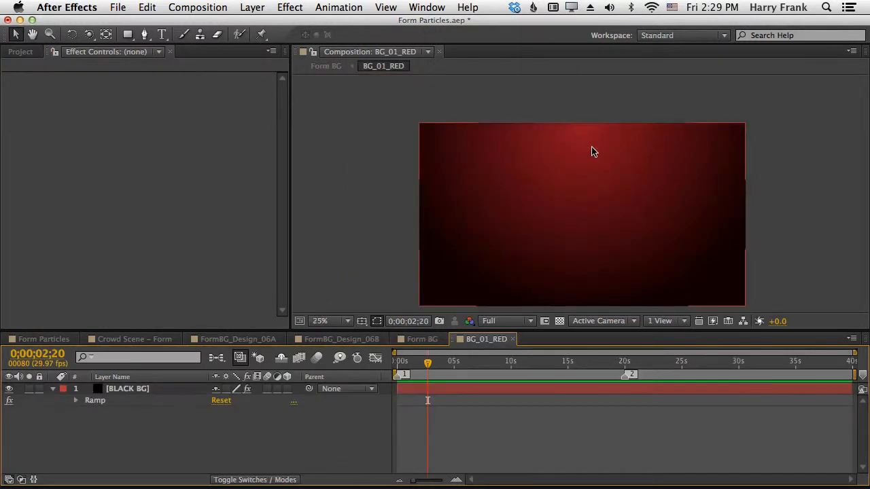
click(422, 339)
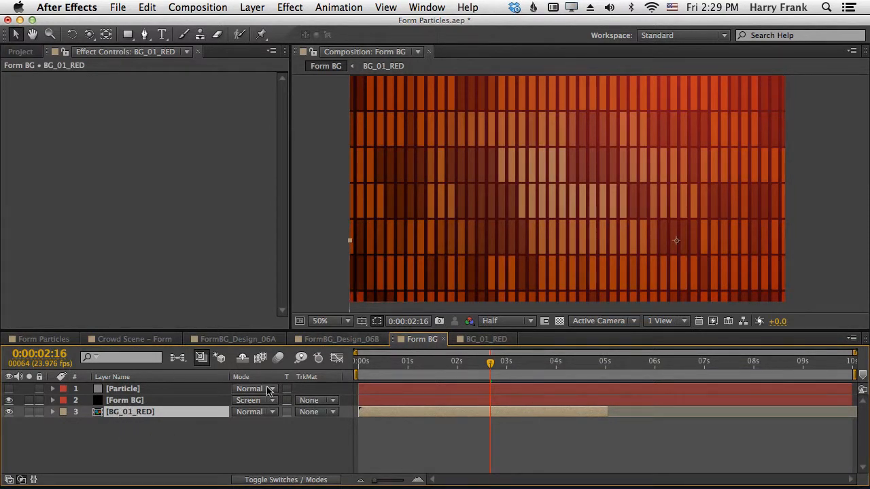
Change the Ramp's Start Color in BG_01_RED to purple and check it in Form BG.
double_click(142, 412)
click(139, 401)
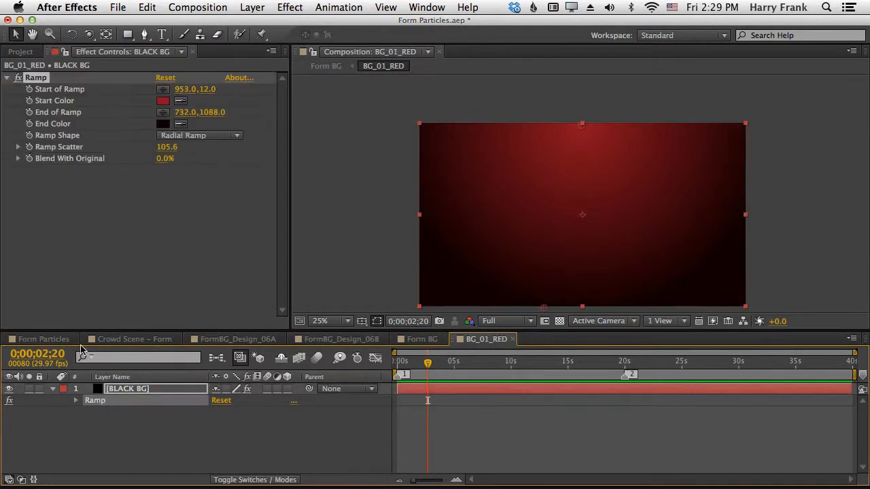
click(162, 101)
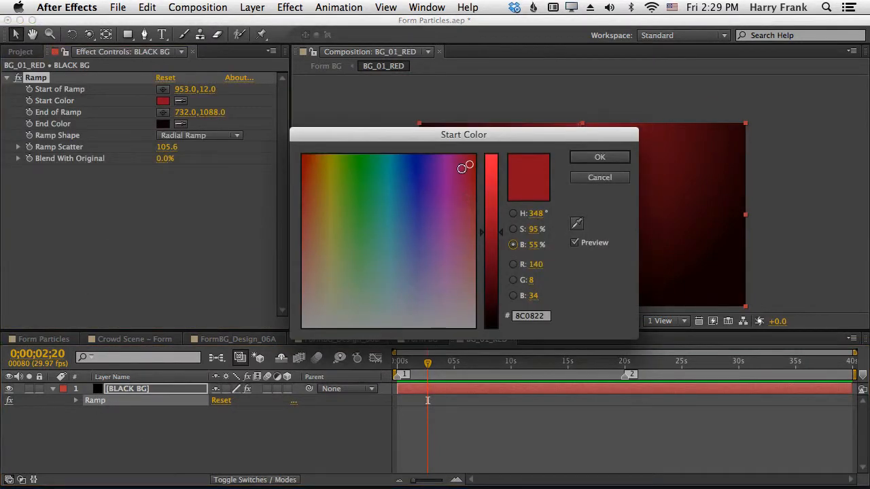
drag(462, 168, 445, 171)
click(598, 159)
click(416, 339)
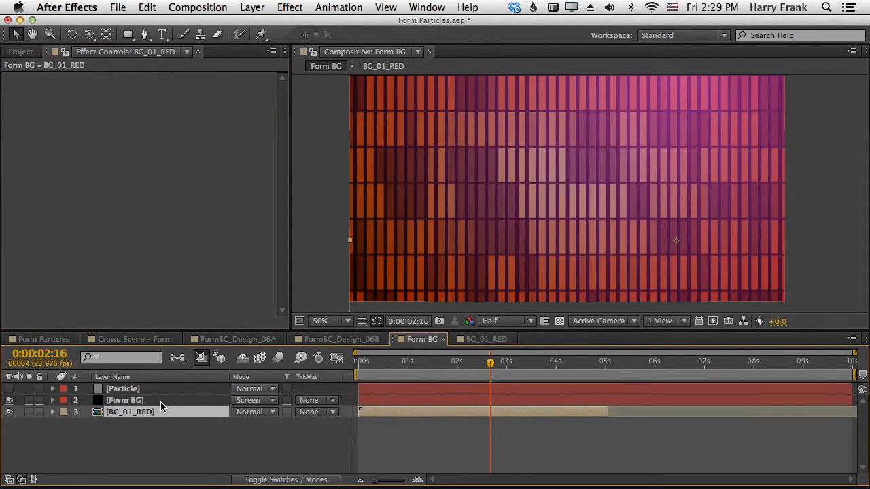
Check how the purple background looks in the FormBG_Design_06B and FormBG_Design_06A compositions.
click(354, 340)
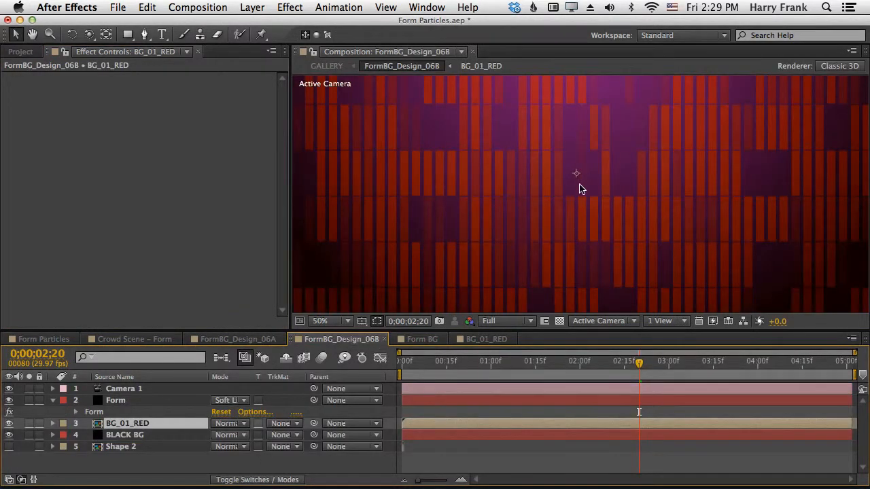
click(241, 338)
key(space)
drag(519, 159, 524, 150)
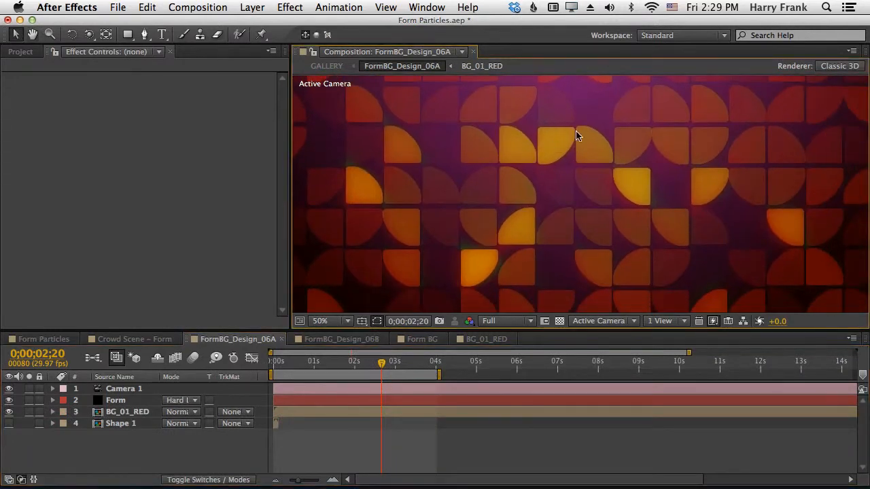
Set the Ramp's Start Color in BG_01_RED to a dark orange-red and close that composition.
double_click(129, 412)
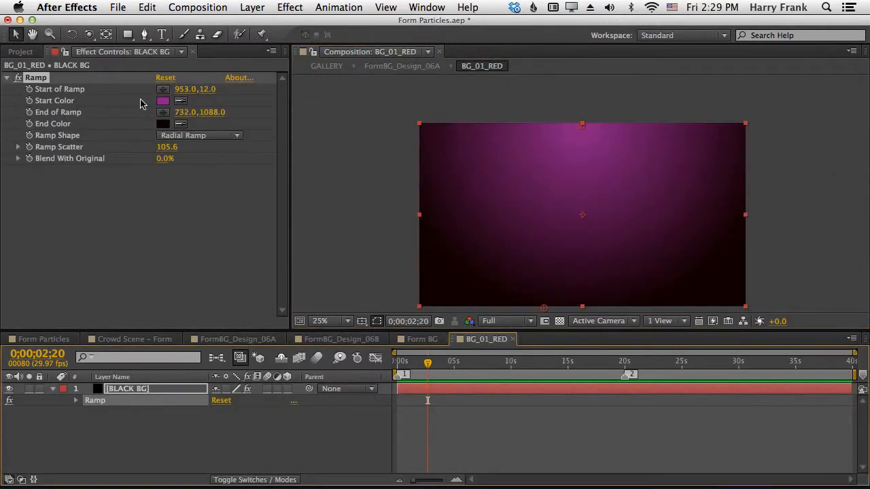
click(163, 100)
drag(453, 184, 513, 168)
click(602, 156)
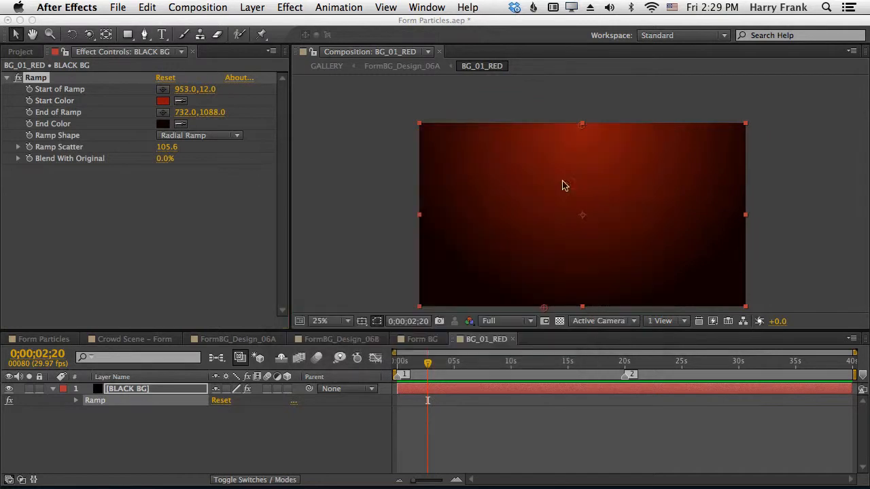
click(171, 438)
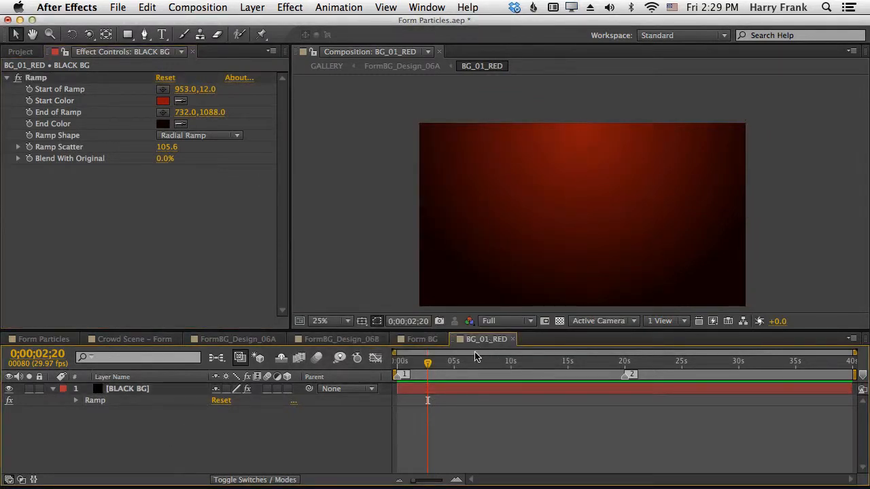
click(512, 339)
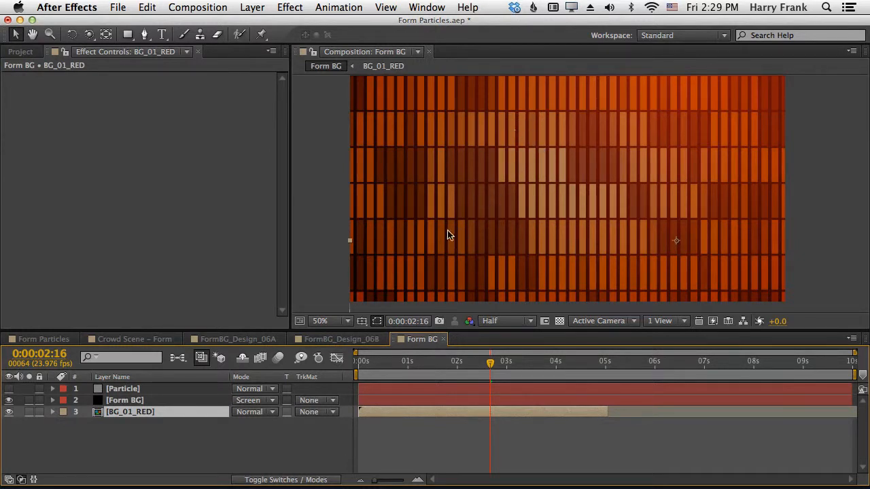
Review both FormBG_Design compositions and examine the Custom Shape layer with its rotation keyframes inside Shape 1.
click(336, 339)
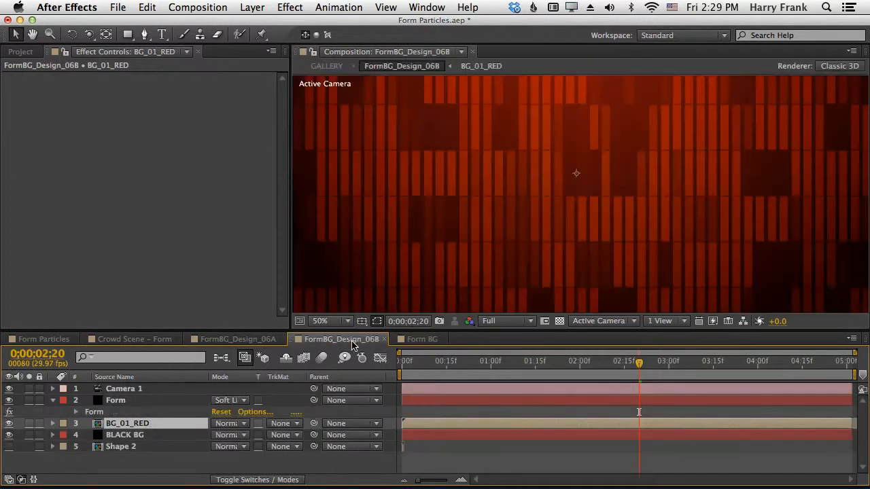
click(252, 340)
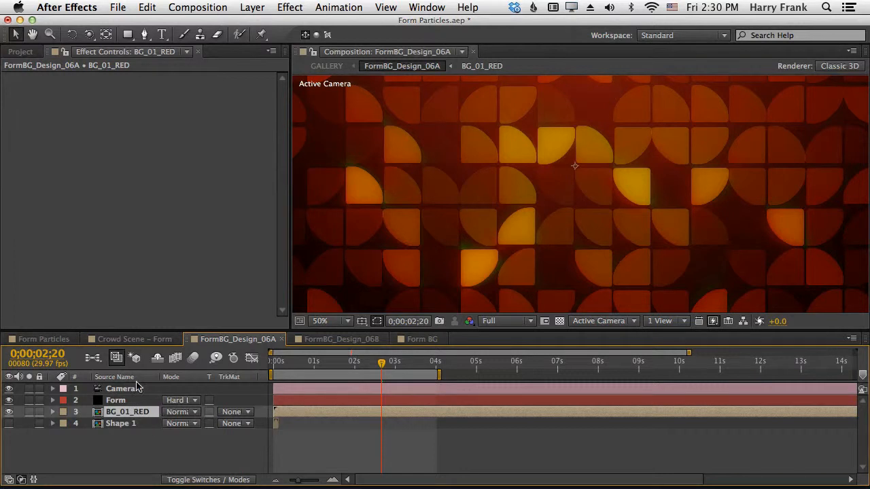
double_click(121, 425)
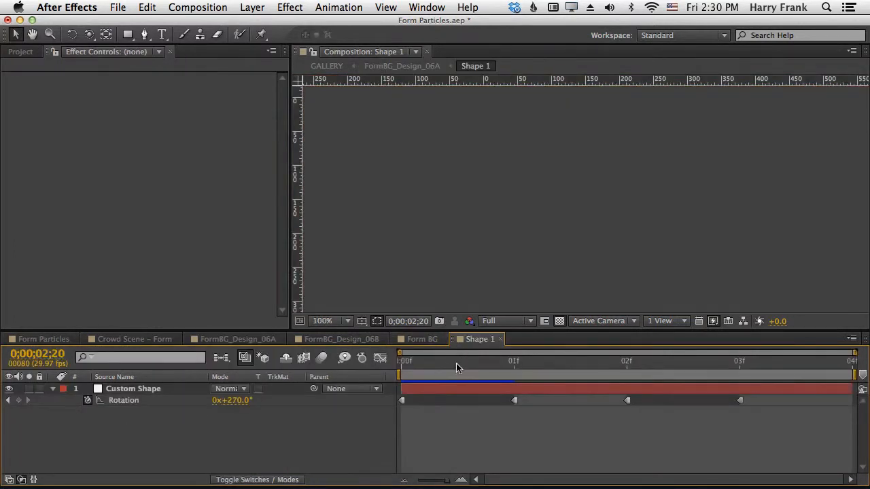
key(space)
mouse_move(549, 247)
mouse_down()
mouse_move(539, 235)
mouse_move(534, 250)
mouse_up()
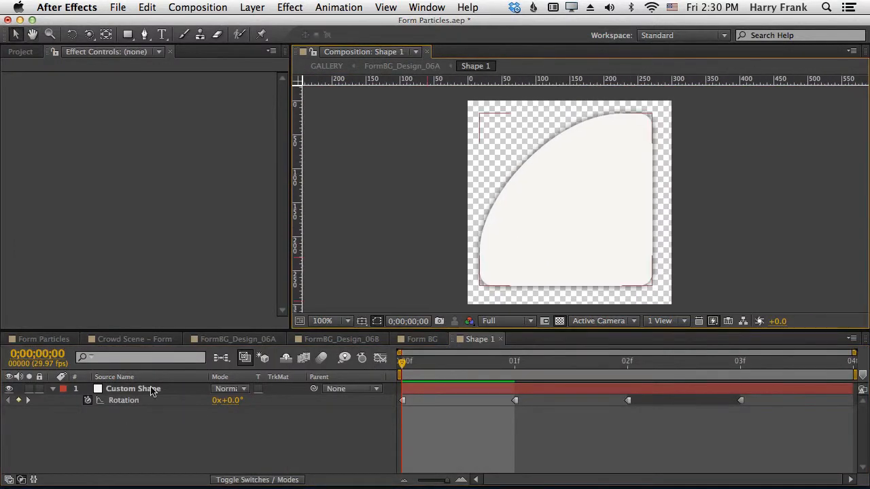
click(140, 388)
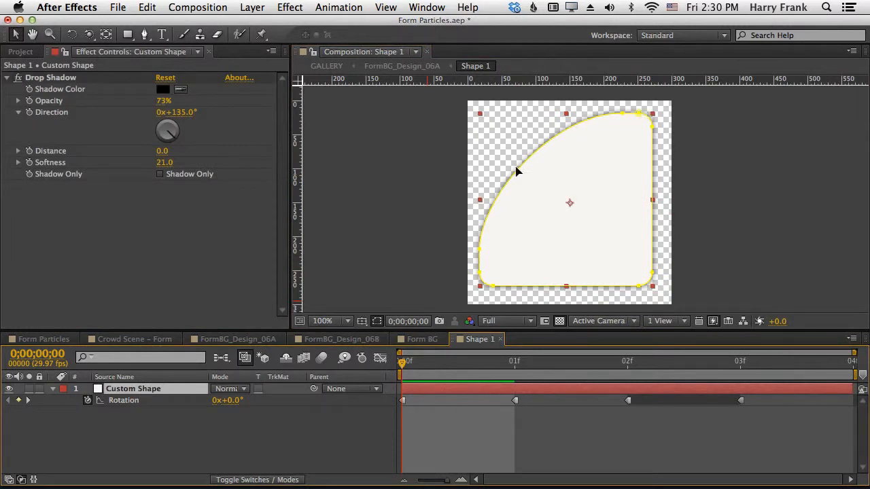
click(656, 138)
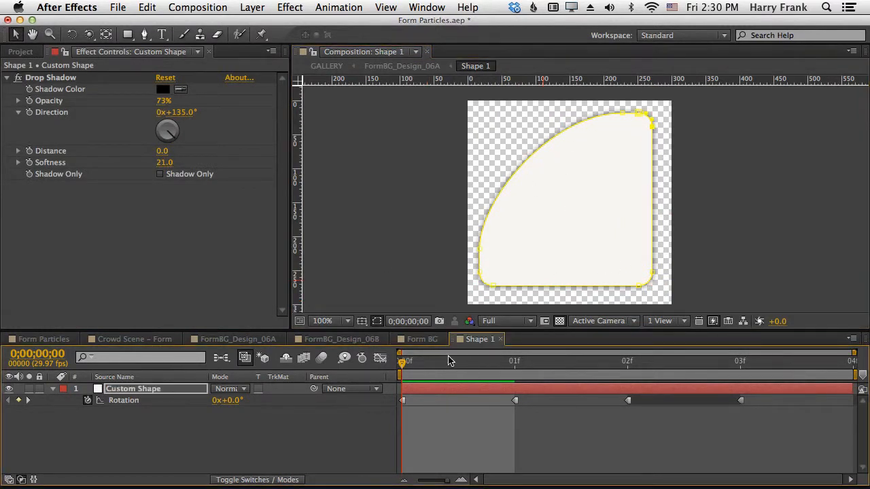
key(space)
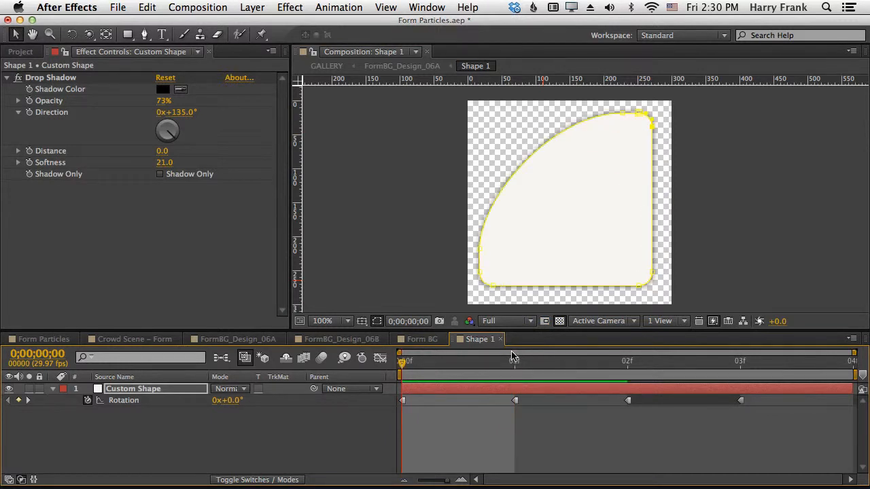
Scrub through the Custom Shape's four rotation keyframes in Shape 1 and preview the animation.
drag(446, 378, 444, 402)
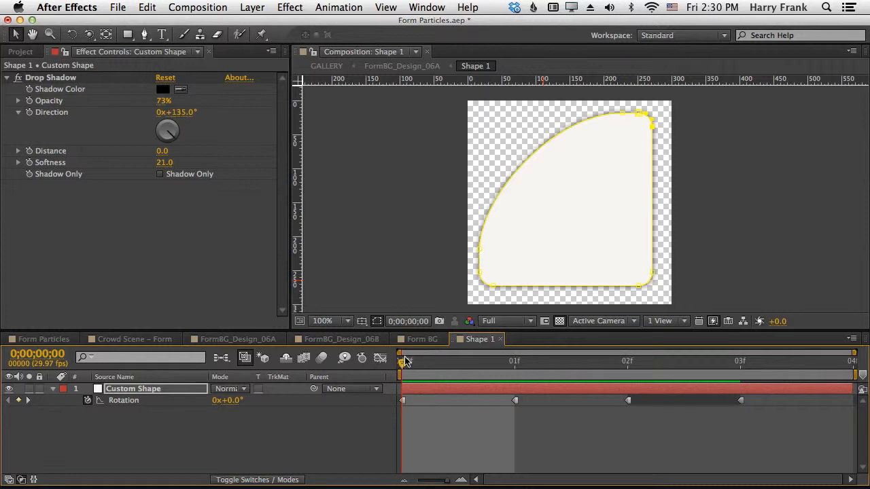
drag(404, 365, 767, 394)
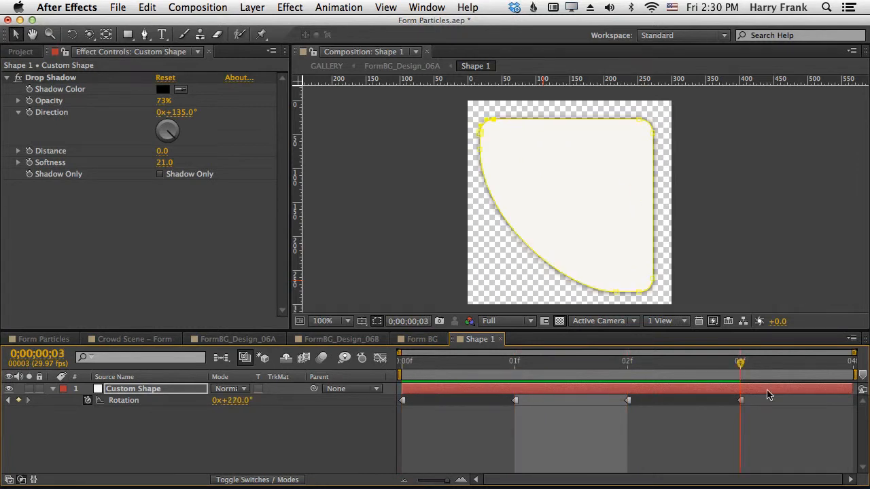
key(space)
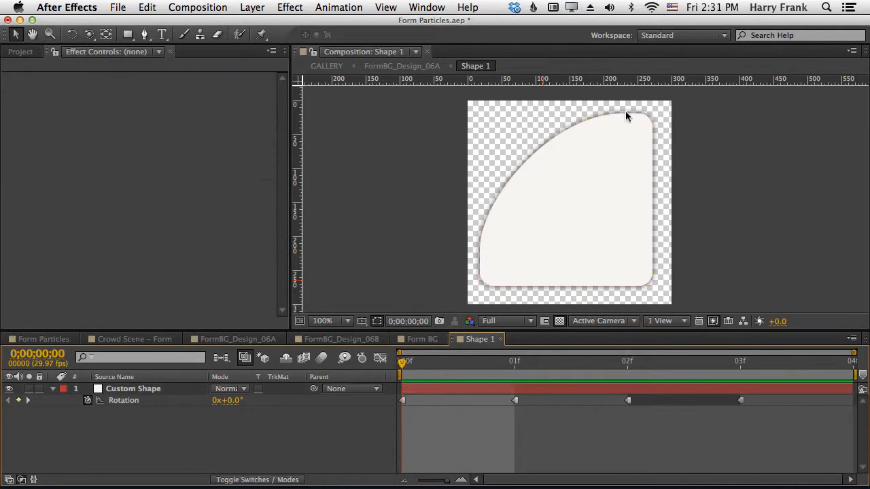
Locate the Shape 1 composition in the project and add it to Form BG as the lowest layer.
click(420, 338)
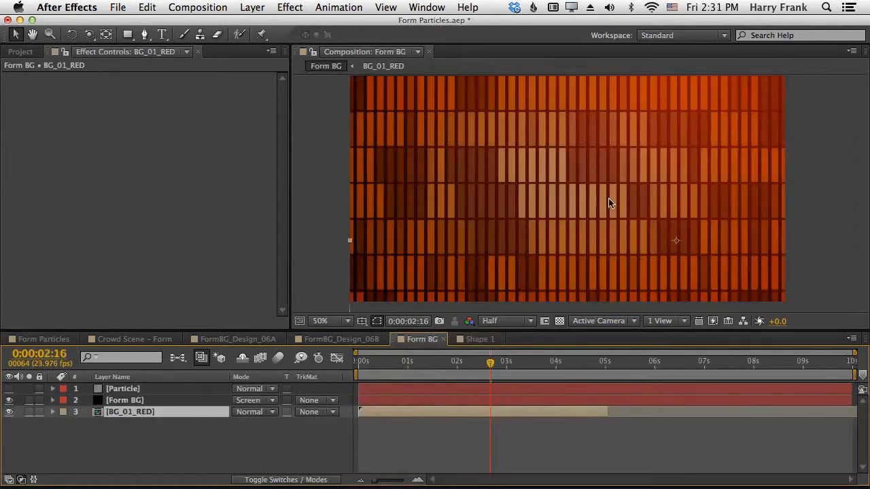
click(476, 339)
right_click(215, 435)
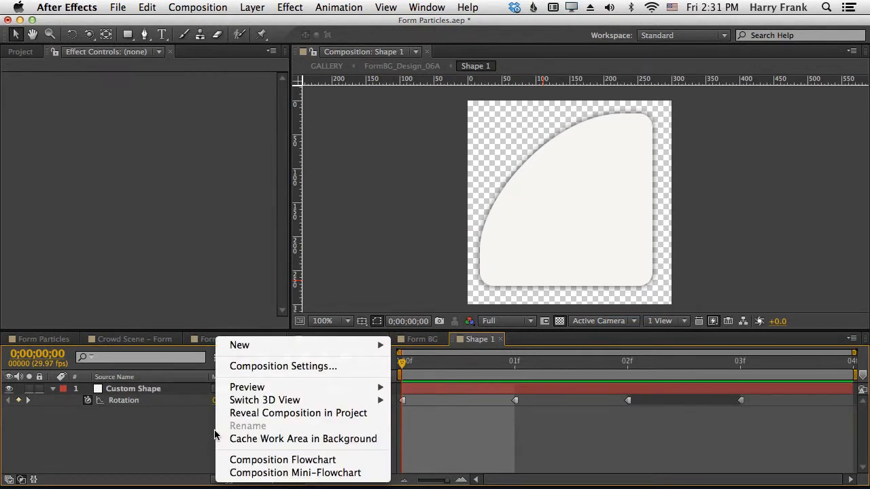
click(291, 414)
click(420, 339)
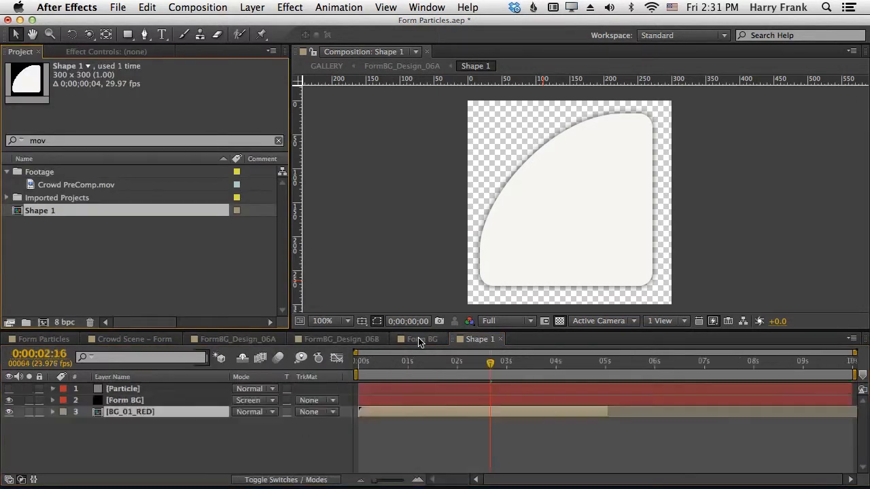
drag(44, 215, 158, 450)
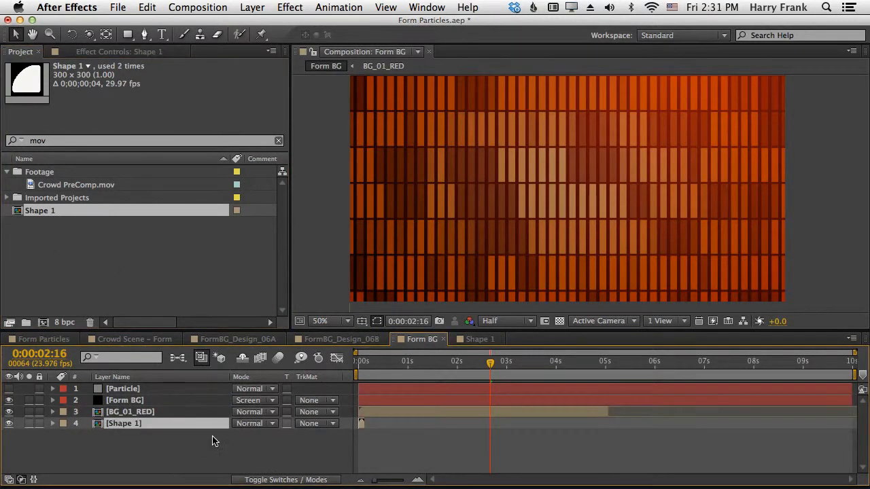
Set the Form effect's particle Texture layer on the Form BG layer to Shape 1.
click(125, 392)
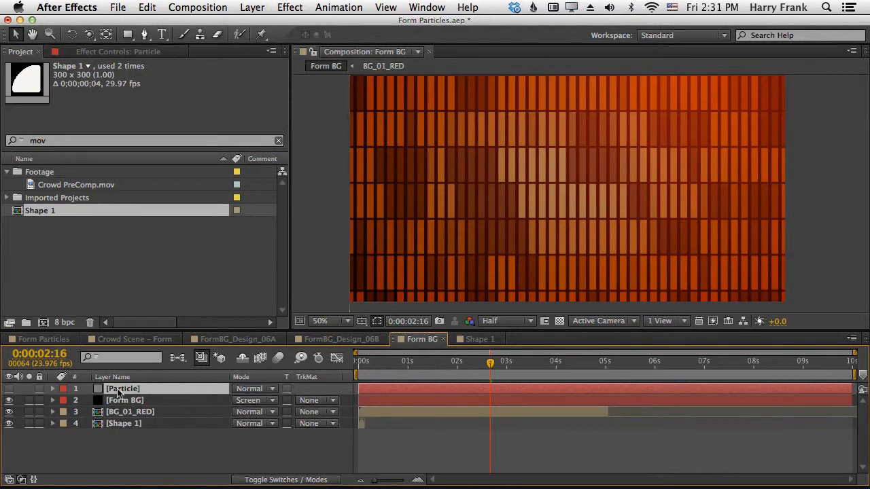
click(117, 413)
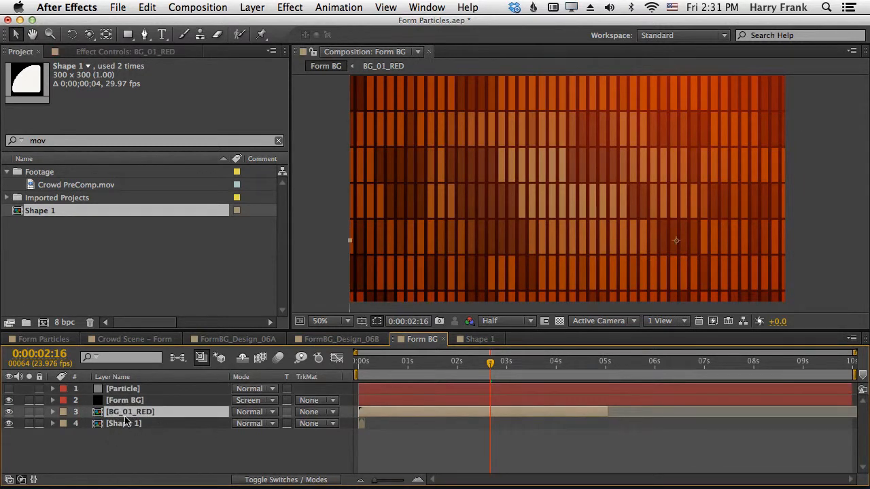
click(123, 401)
key(e)
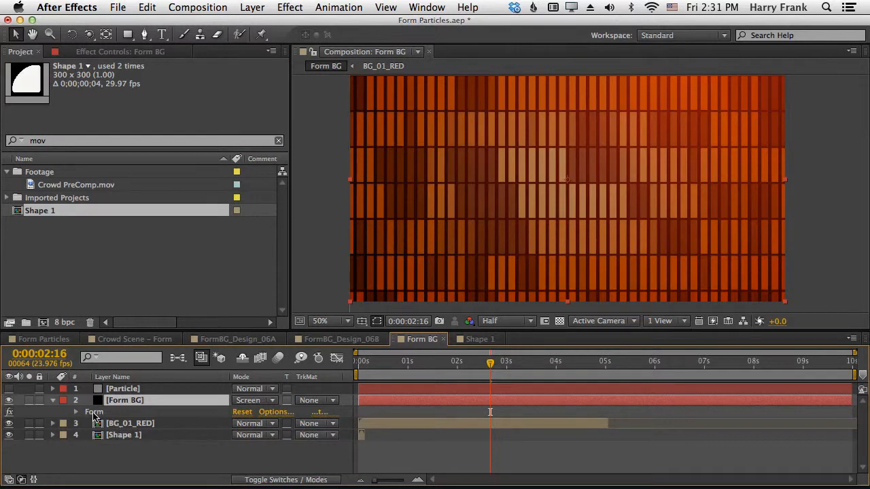
click(93, 413)
drag(286, 152, 283, 179)
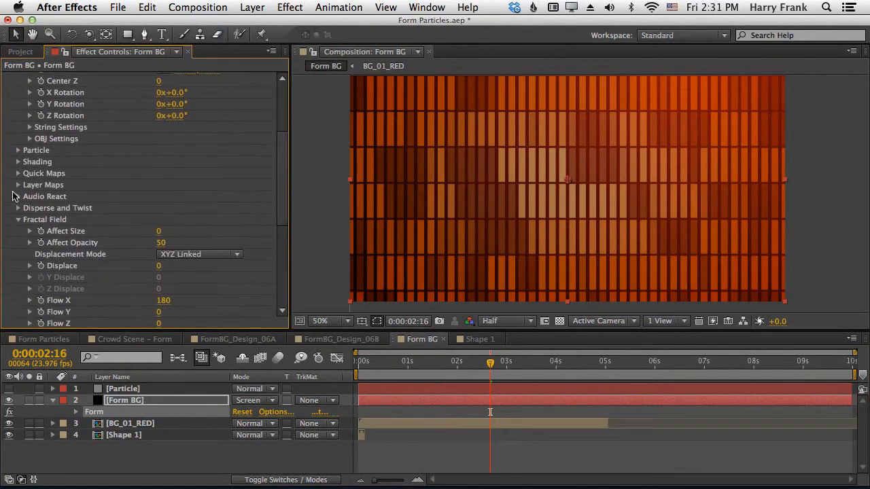
click(18, 150)
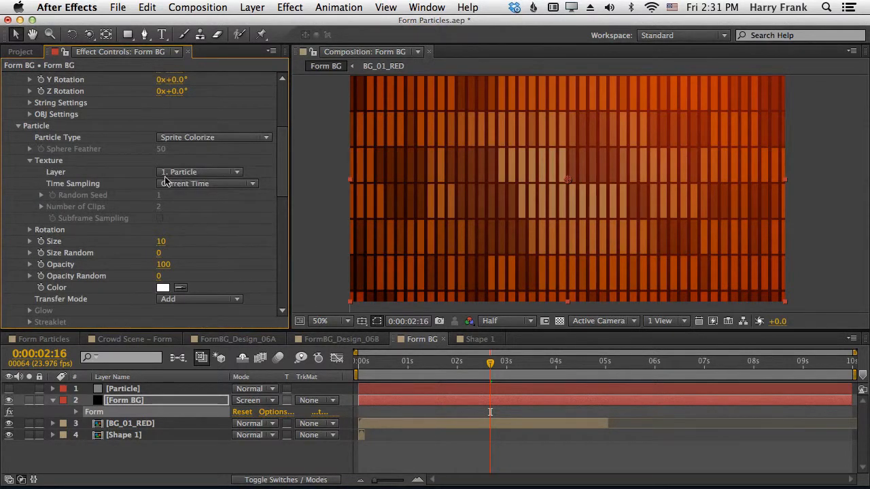
click(185, 172)
click(200, 246)
Scrub the first second of Form BG to compare the particles with the short Shape 1 layer's duration.
drag(437, 371, 410, 381)
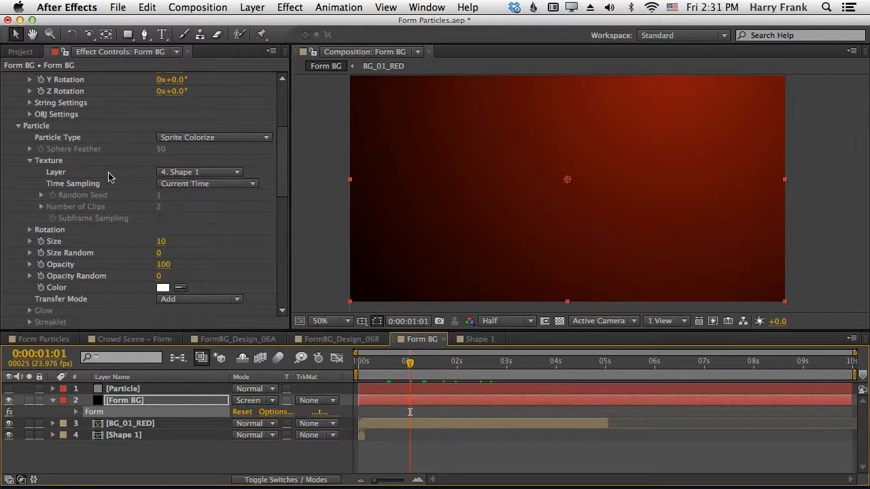
click(193, 138)
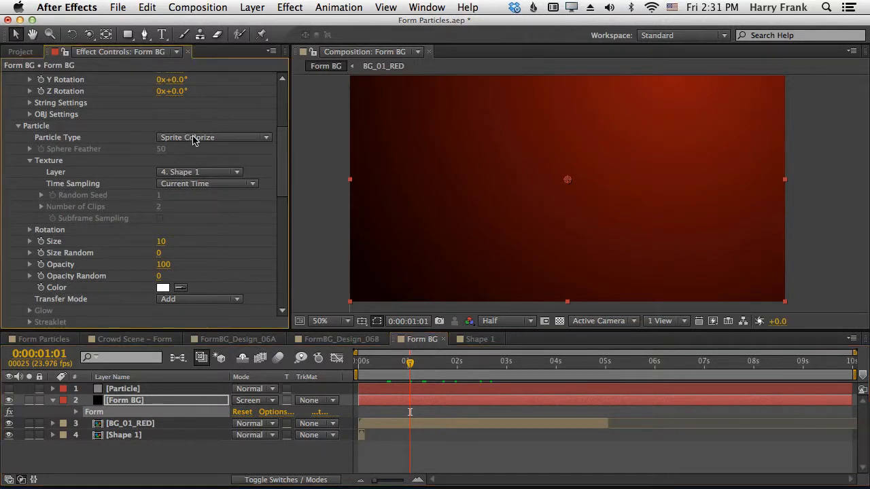
click(403, 366)
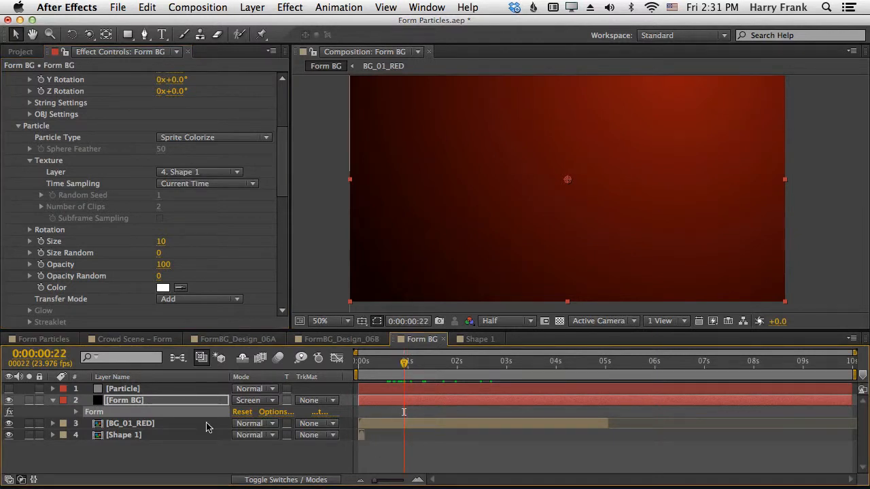
click(126, 436)
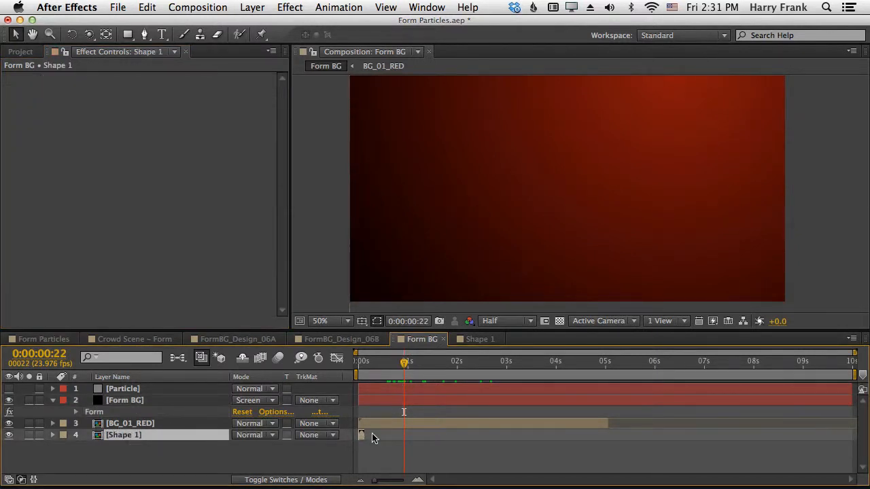
drag(372, 366, 406, 377)
click(367, 377)
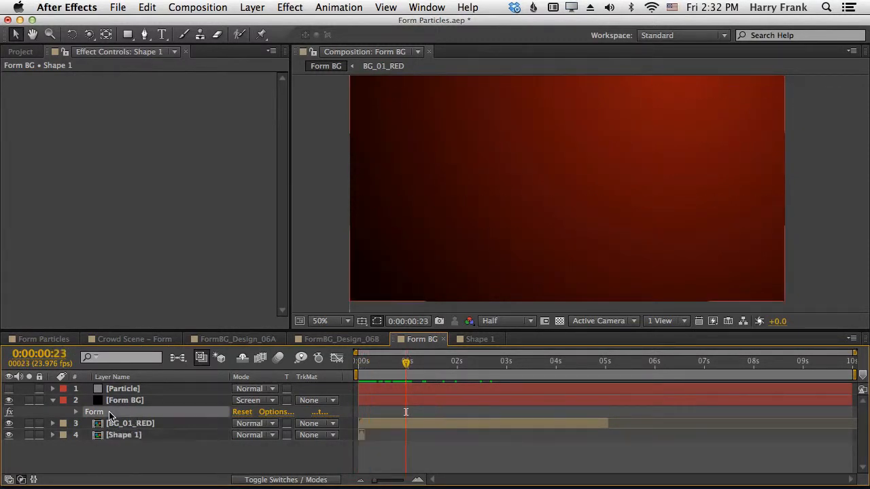
Set the Form particle texture's Time Sampling to Random - Still Frame.
click(125, 400)
scroll(97, 211, down, 6)
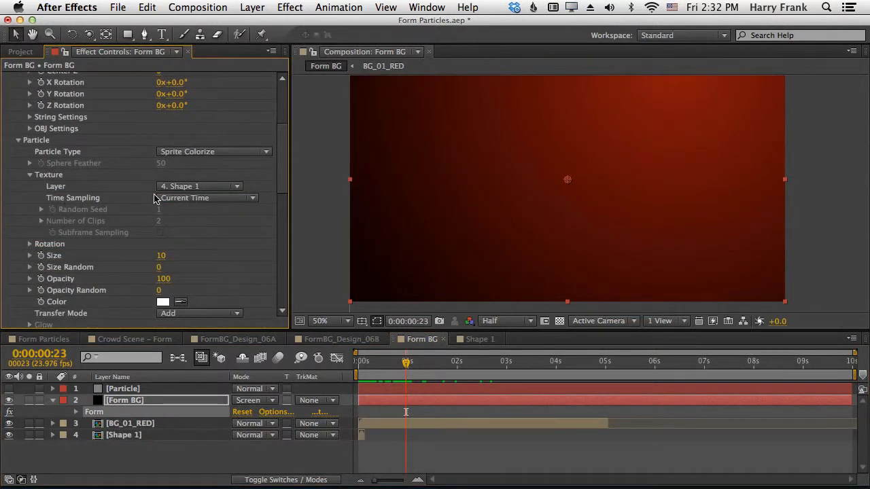
click(176, 200)
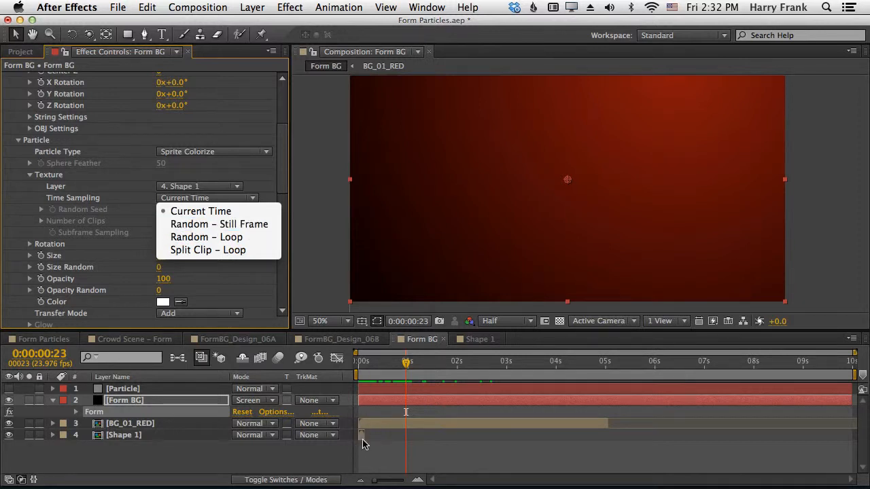
click(275, 225)
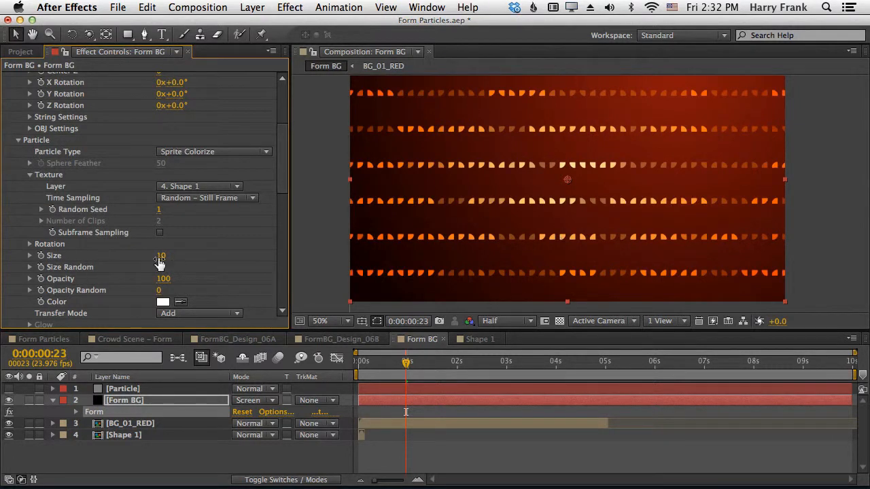
Increase the Form particle Size to 50 and reduce Particles in X to 14.
drag(160, 264, 450, 270)
drag(285, 146, 270, 100)
drag(160, 159, 140, 163)
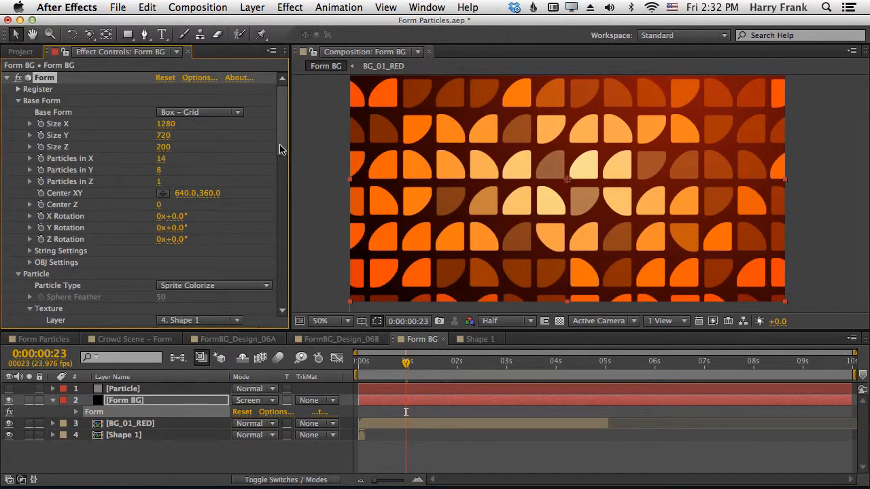
Look over the Fractal Field settings and increase the Form particle Size further.
drag(283, 113, 279, 237)
scroll(210, 263, down, 3)
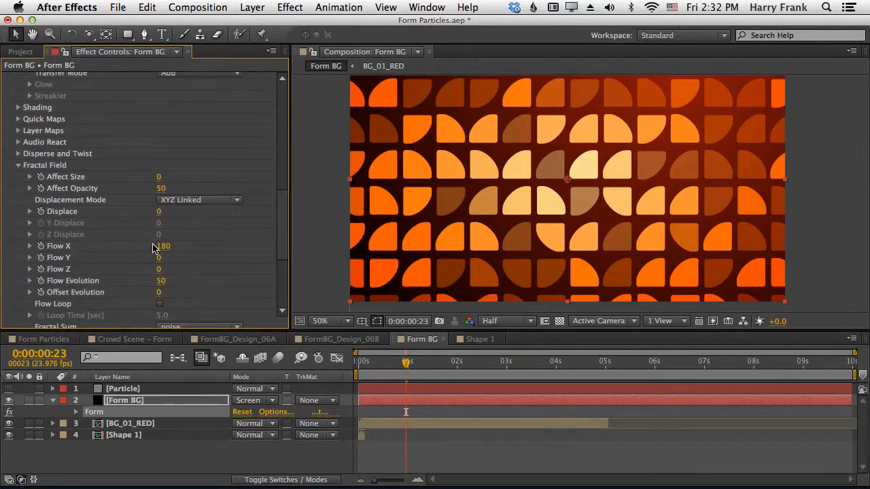
drag(203, 346, 142, 330)
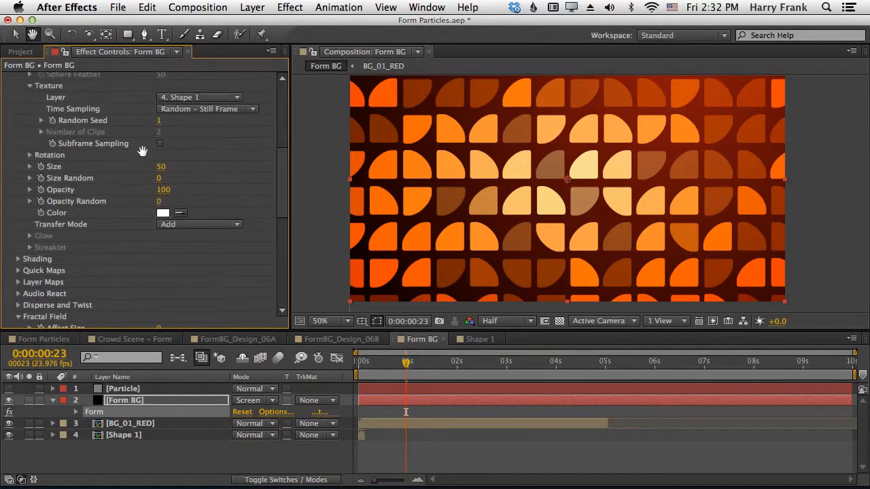
drag(162, 167, 203, 167)
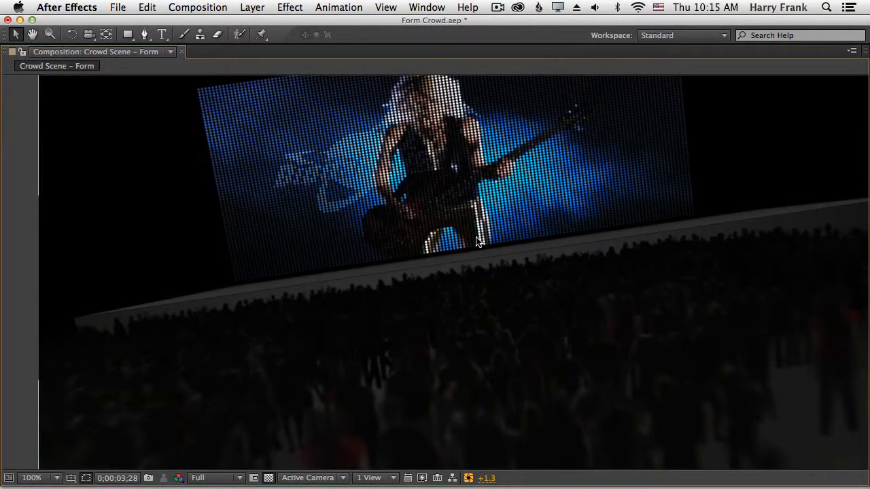
Preview the finished Crowd Scene - Form composition enlarged, inspect the crowd and restore the normal panel layout.
key(space)
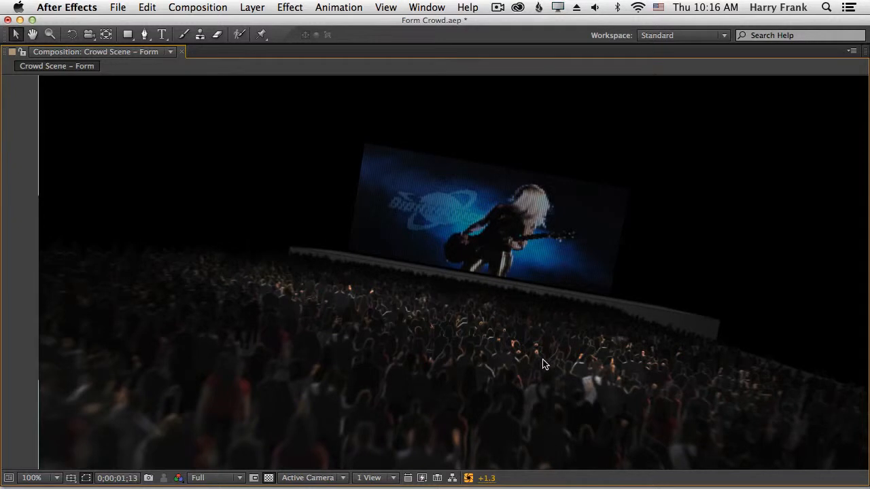
drag(500, 325, 503, 325)
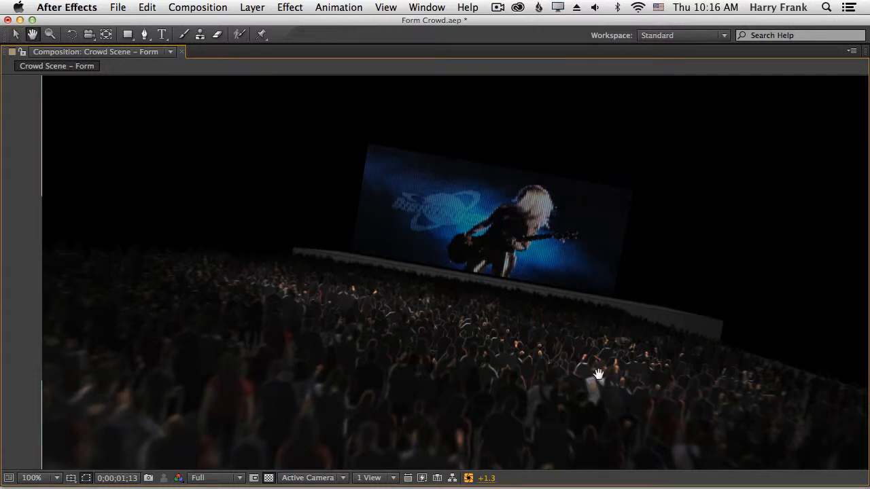
drag(580, 358, 593, 360)
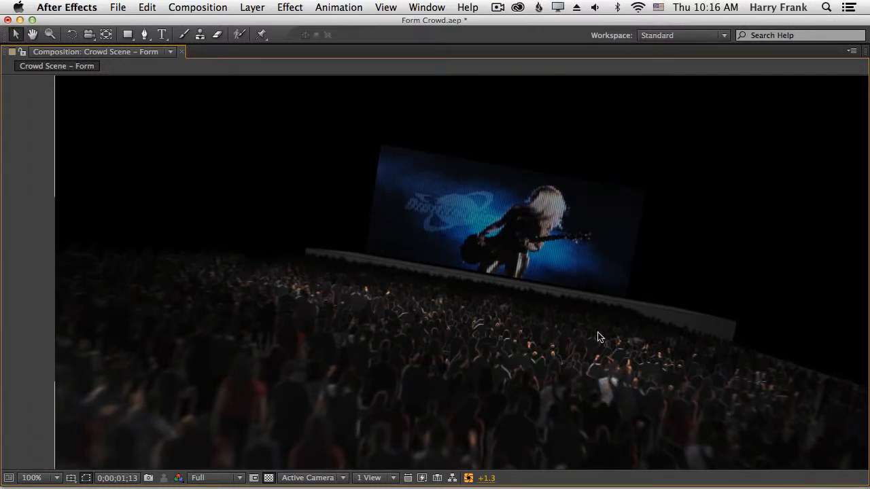
key(grave)
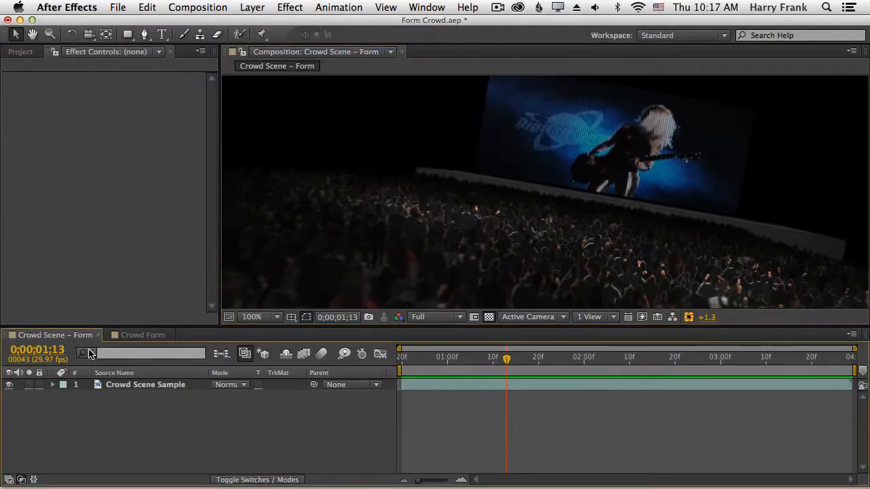
Open the Crowd Form composition and examine its Form grid settings and Particle Type options, leaving Sprite selected.
click(139, 335)
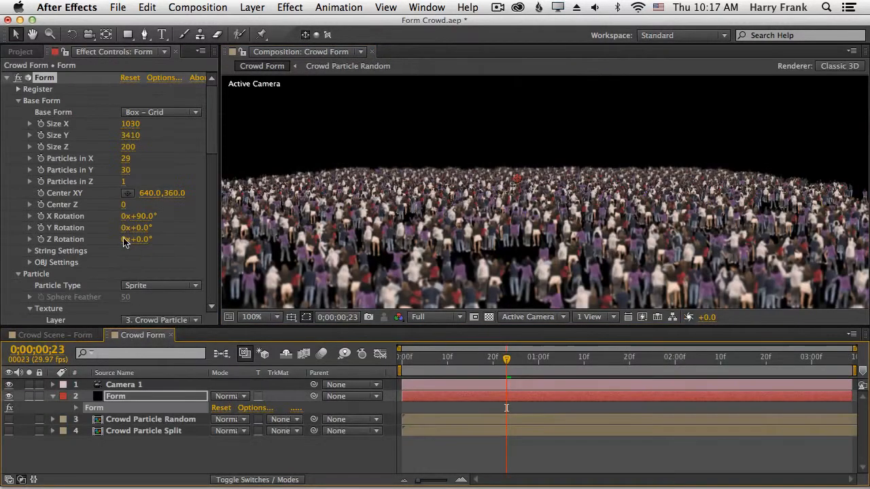
scroll(29, 246, down, 2)
click(156, 252)
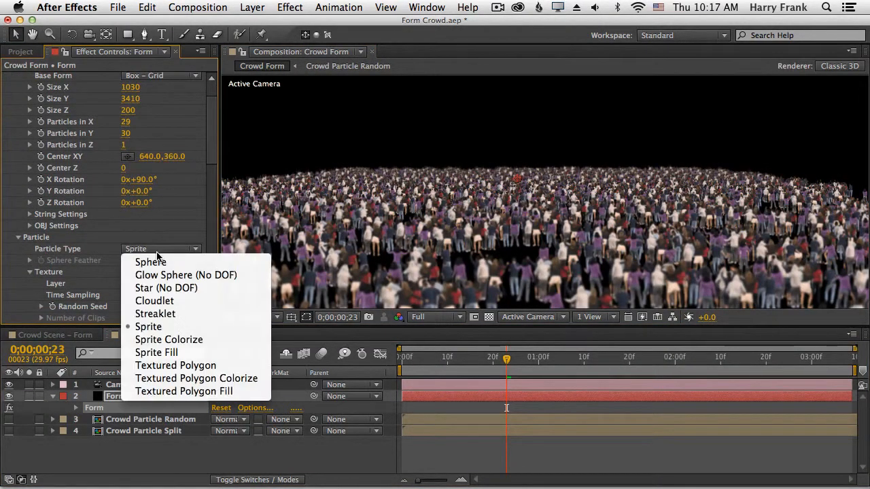
click(55, 379)
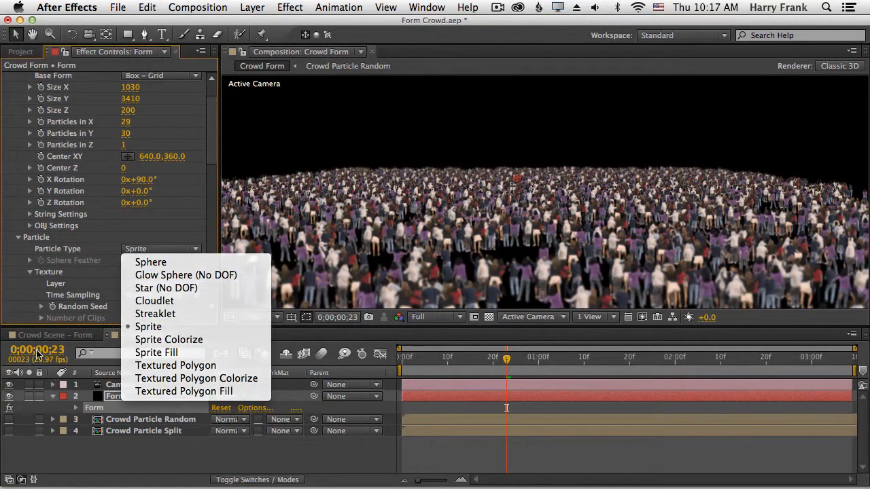
scroll(83, 289, down, 3)
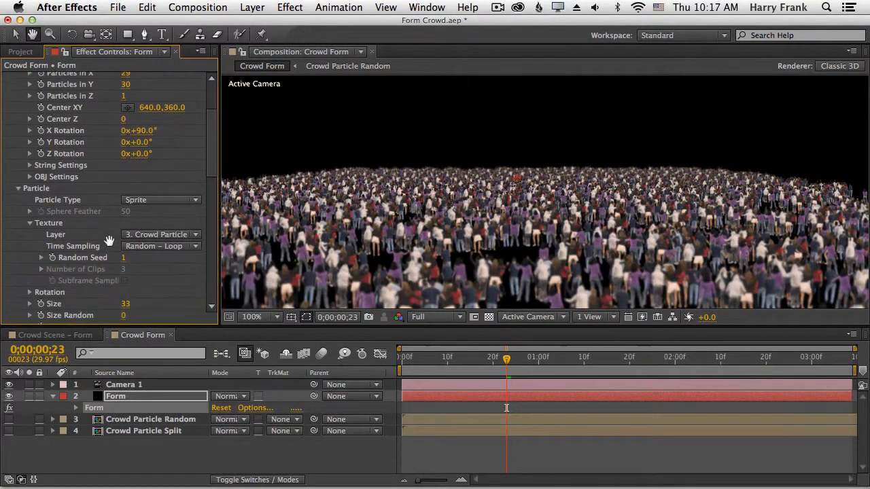
Examine the texture's Time Sampling options, keep Random - Loop, and open the Crowd Particle Random composition.
click(148, 250)
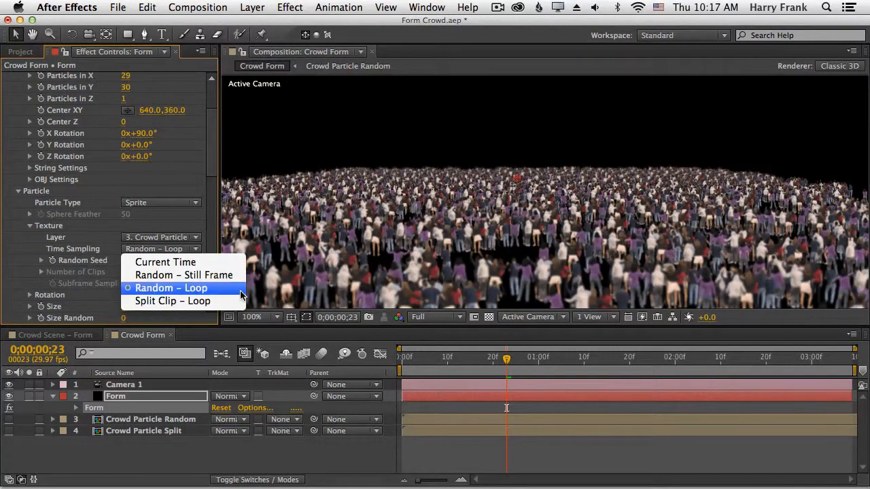
click(185, 289)
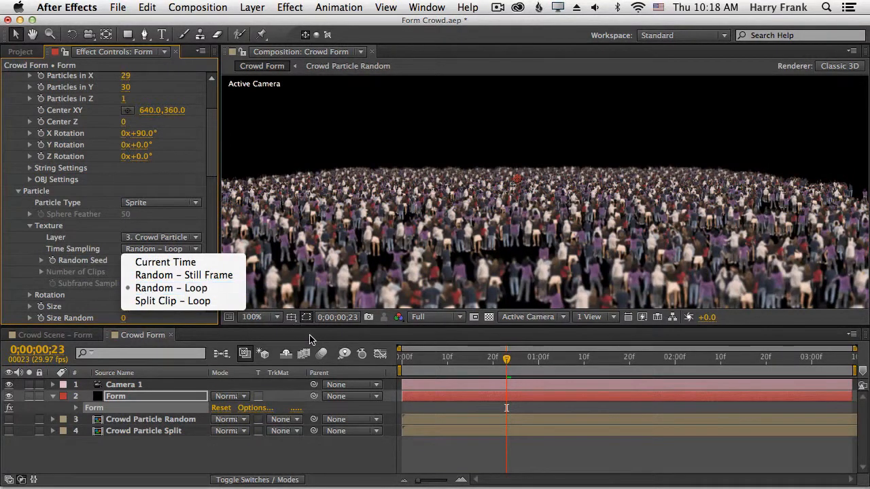
double_click(167, 419)
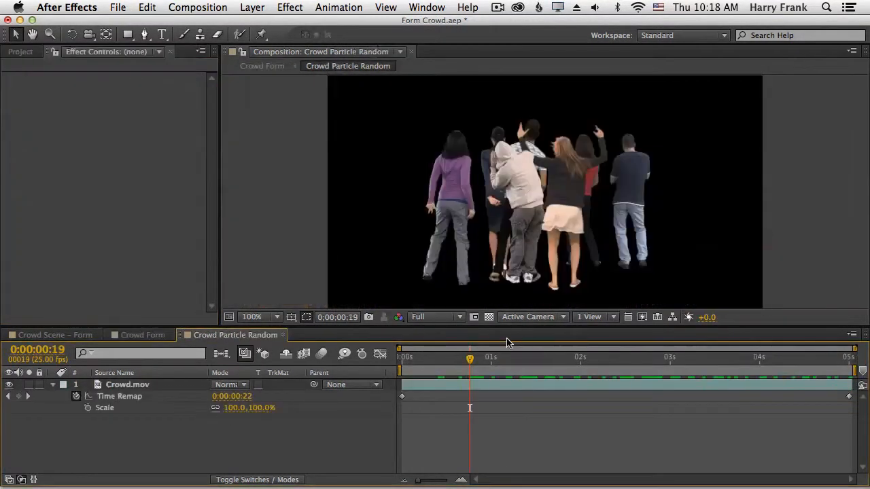
Scrub through the Crowd Particle Random clip to 0:00:05:00 and return to the Crowd Form composition.
drag(401, 360, 853, 361)
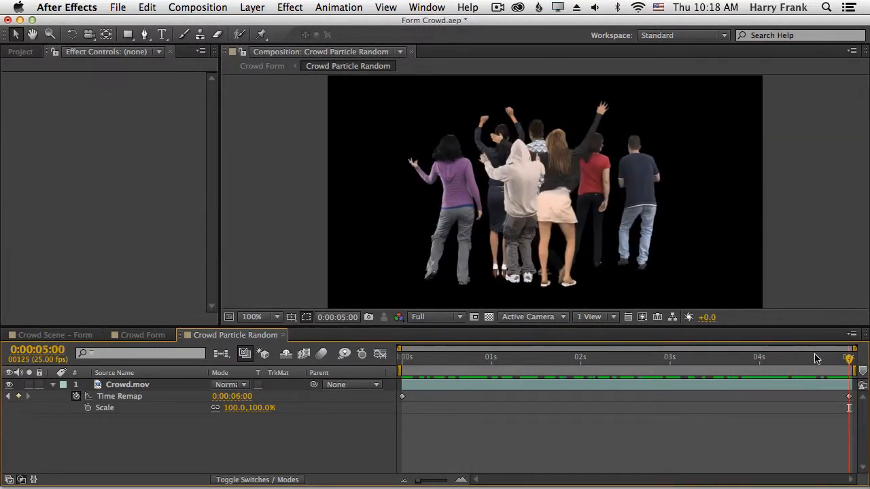
click(144, 334)
mouse_move(496, 360)
mouse_down()
mouse_move(510, 360)
mouse_move(501, 361)
mouse_up()
Review the Form texture's Layer and Time Sampling options and set Time Sampling to Split Clip - Loop.
click(102, 406)
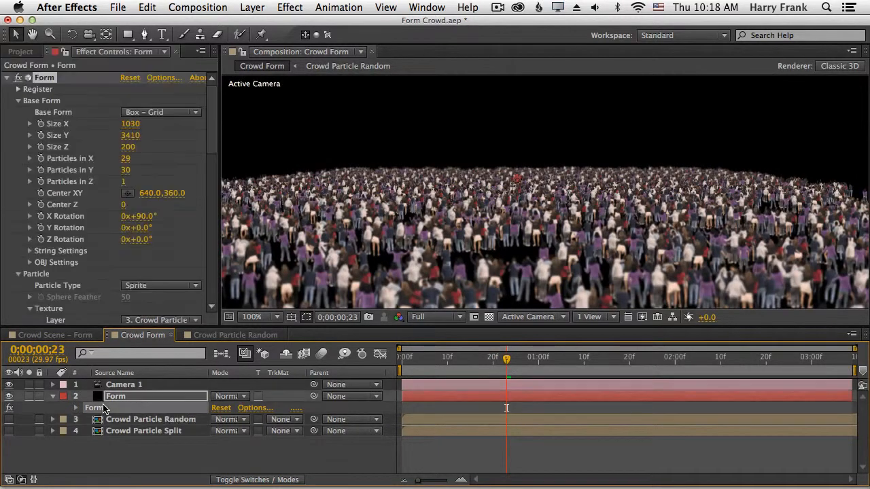
scroll(170, 197, down, 5)
click(157, 224)
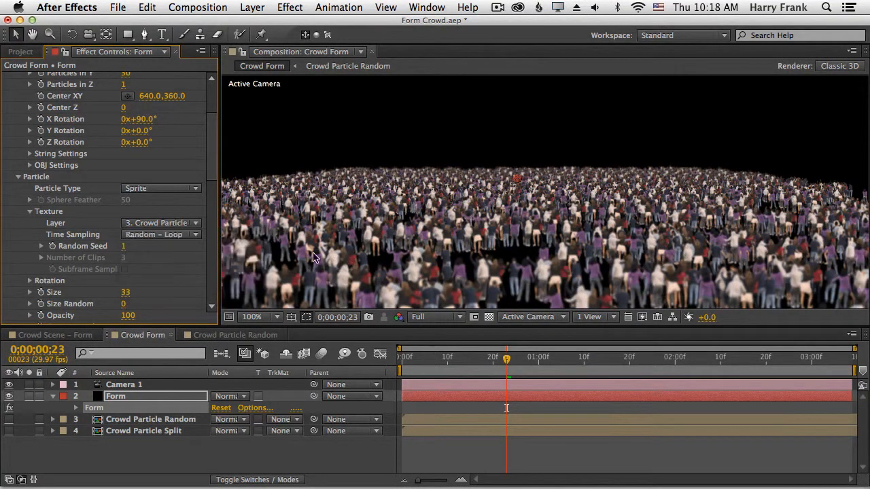
click(354, 267)
click(154, 236)
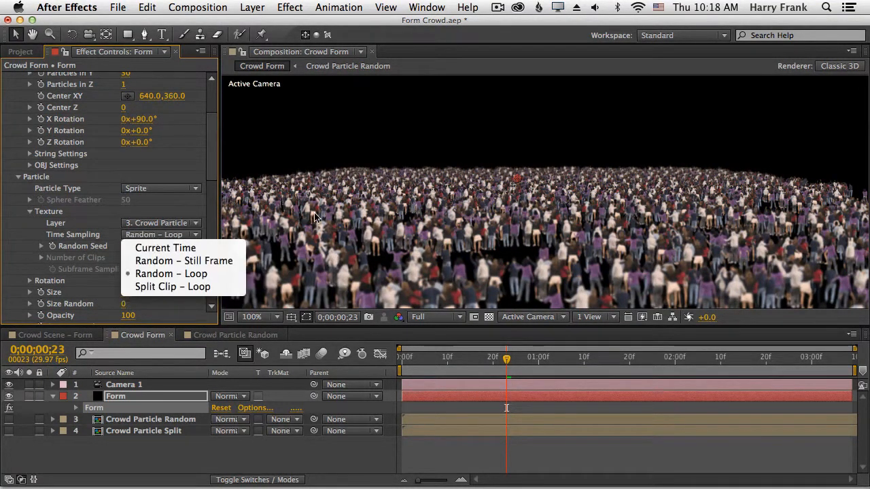
click(355, 215)
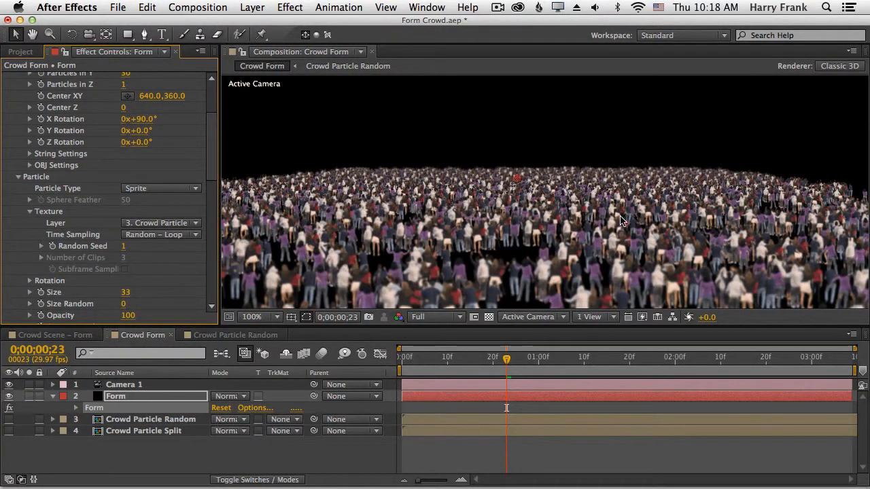
click(161, 237)
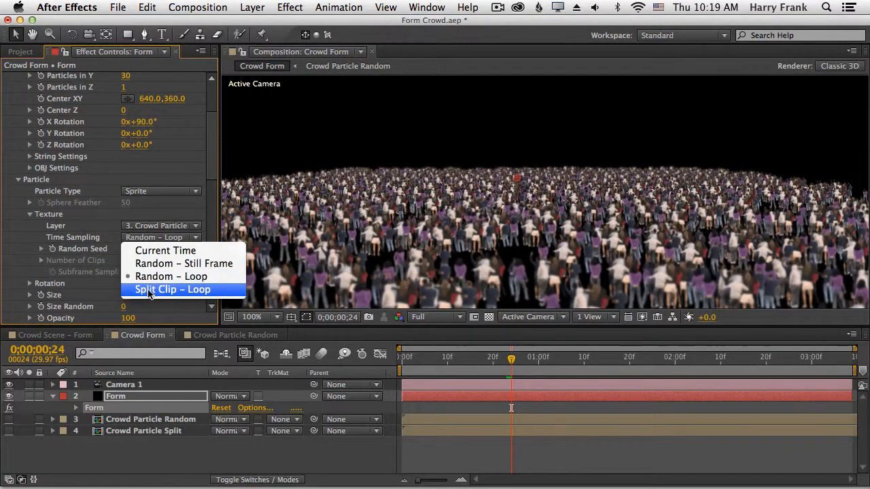
click(212, 293)
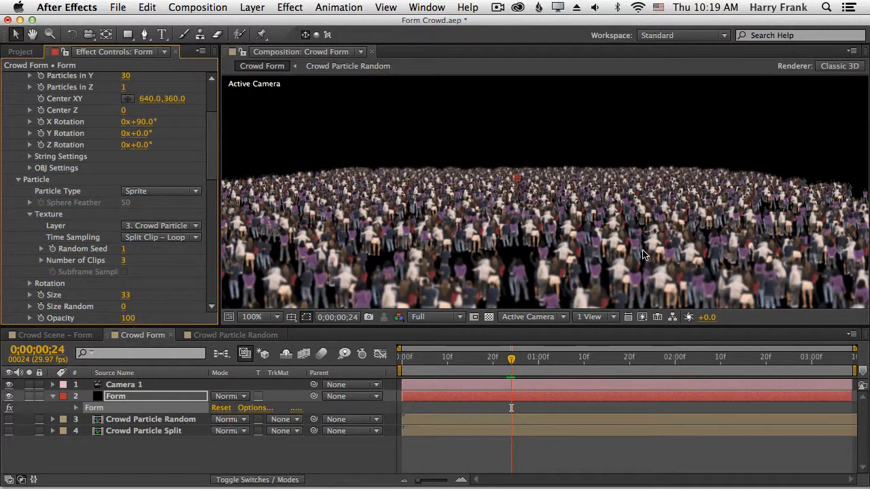
Open the Crowd Particle Split composition and trim the end of the Crowd.mov layer to 0:00:05:00.
click(164, 435)
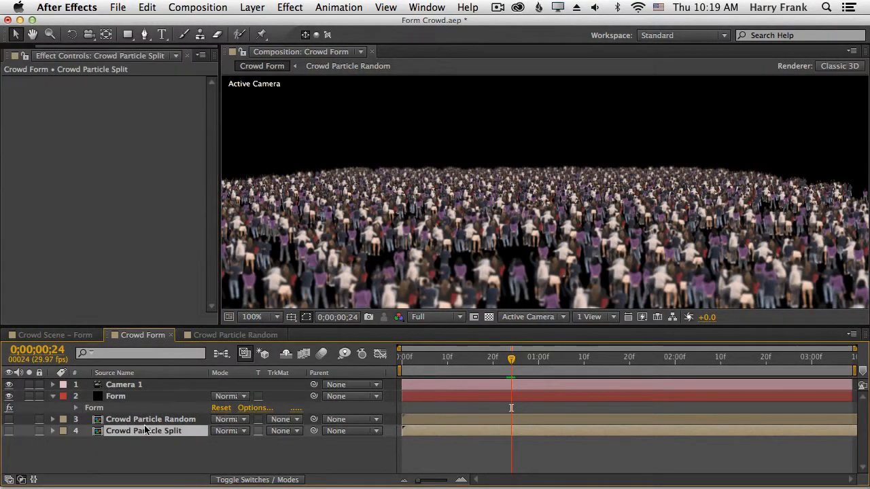
double_click(150, 433)
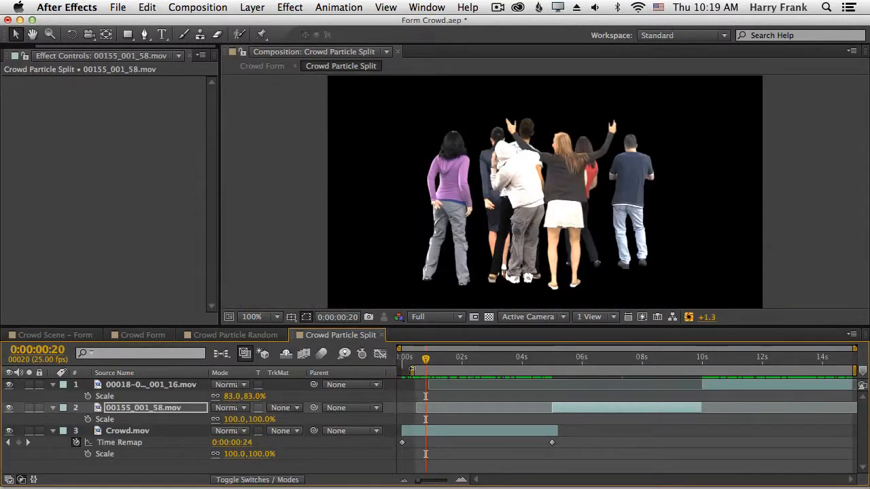
drag(424, 370, 554, 392)
drag(556, 430, 552, 429)
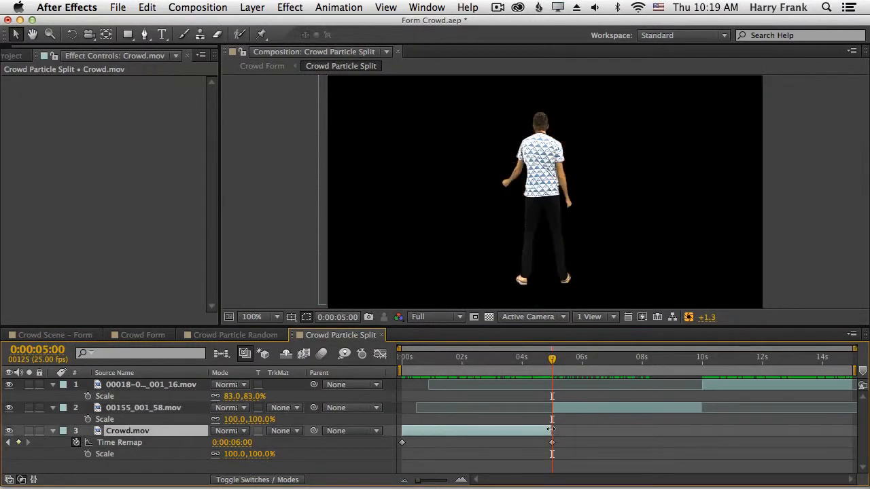
Scrub across the three consecutive clips in Crowd Particle Split to examine how the footage is divided.
drag(531, 370, 513, 374)
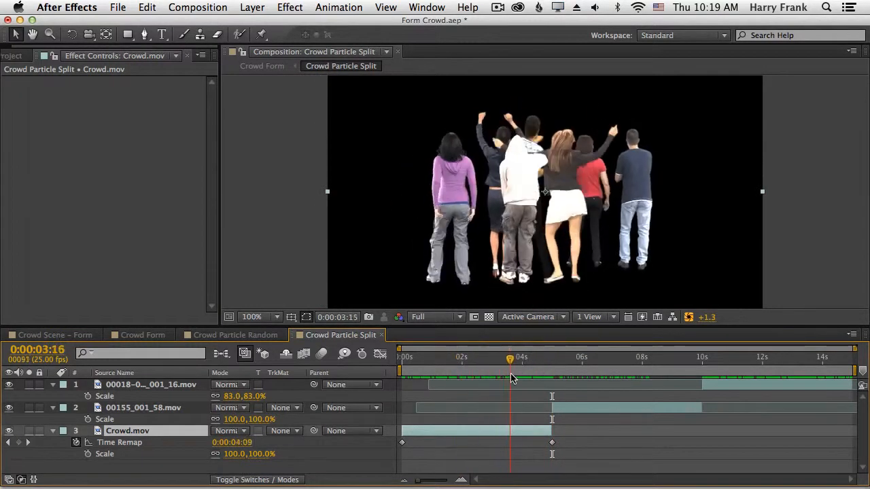
drag(586, 372, 756, 372)
click(756, 384)
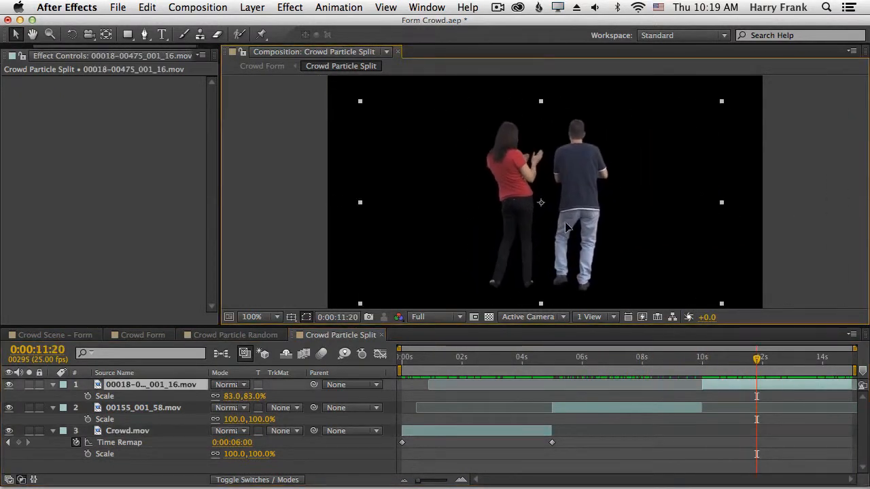
drag(548, 368, 745, 372)
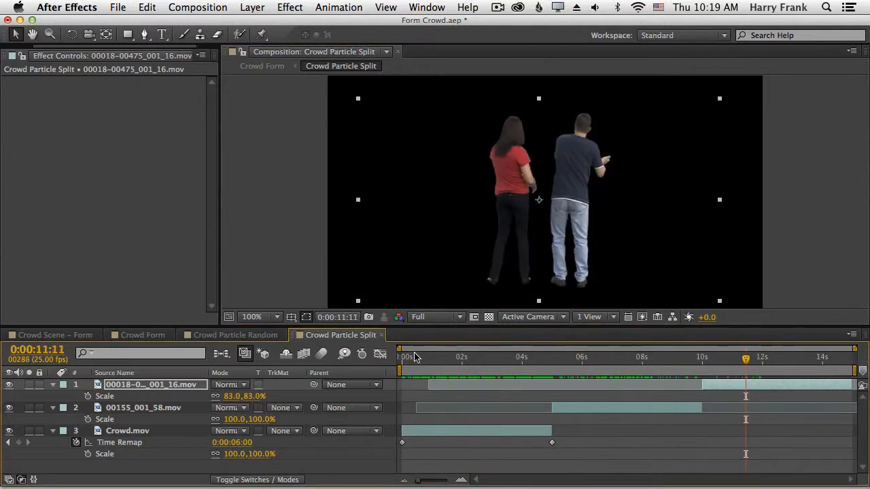
drag(413, 358, 506, 369)
In the Crowd Form composition, set the Form texture layer to Crowd Particle Split, accept the size warning and preview the crowd.
click(143, 335)
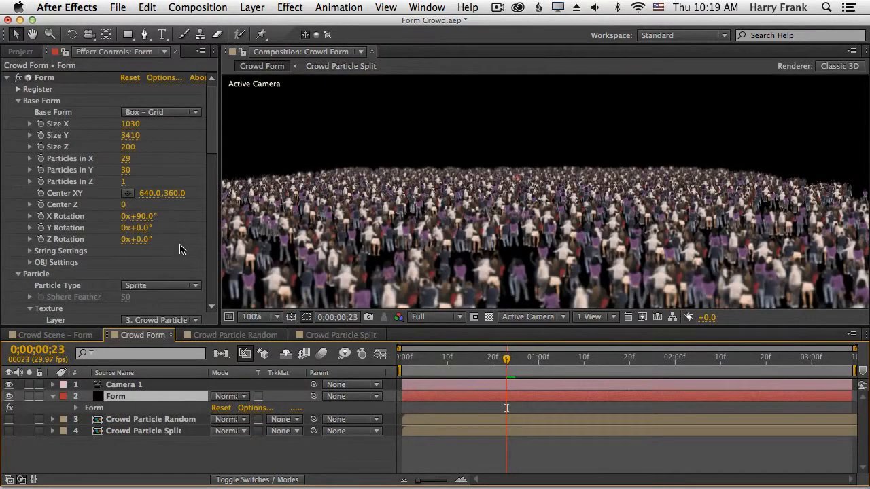
scroll(135, 224, down, 5)
click(160, 211)
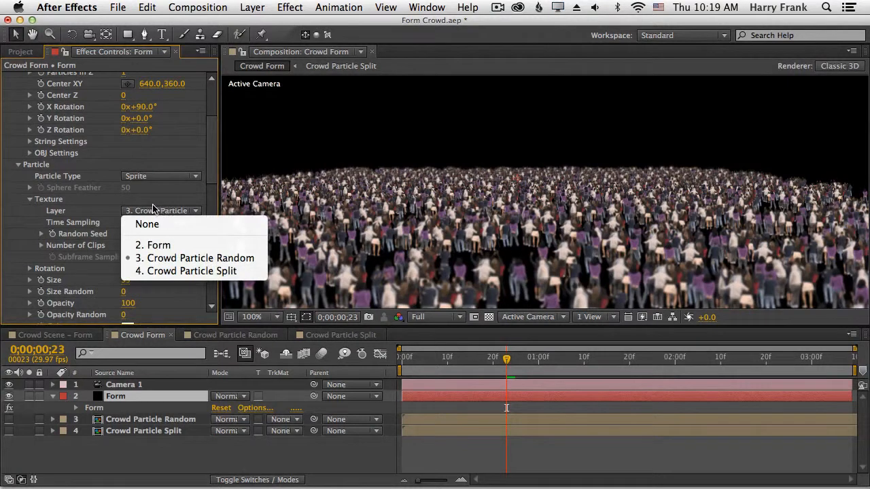
click(171, 272)
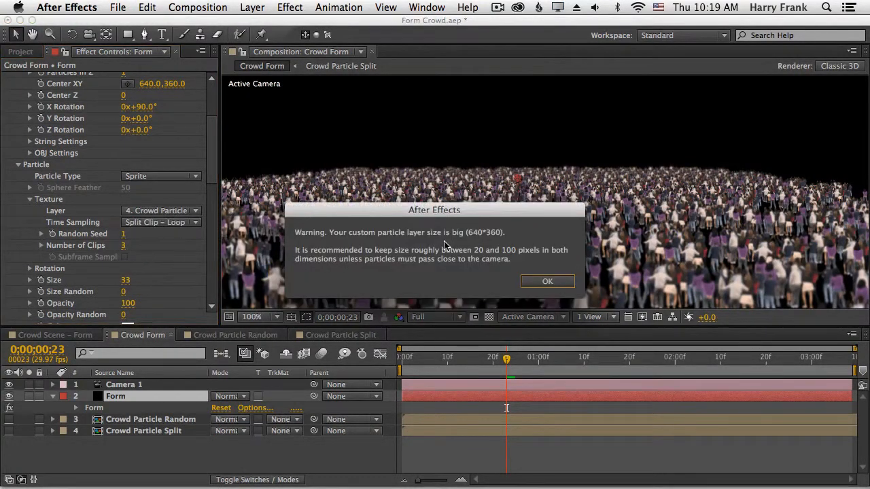
click(554, 284)
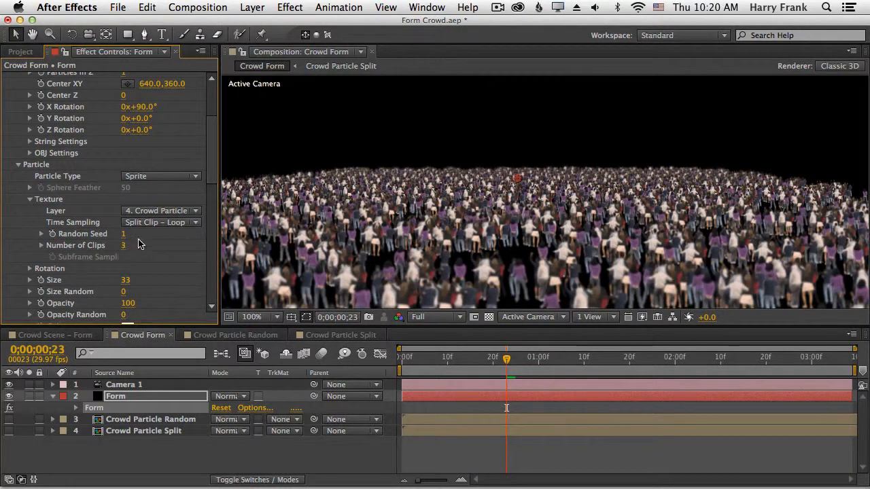
key(space)
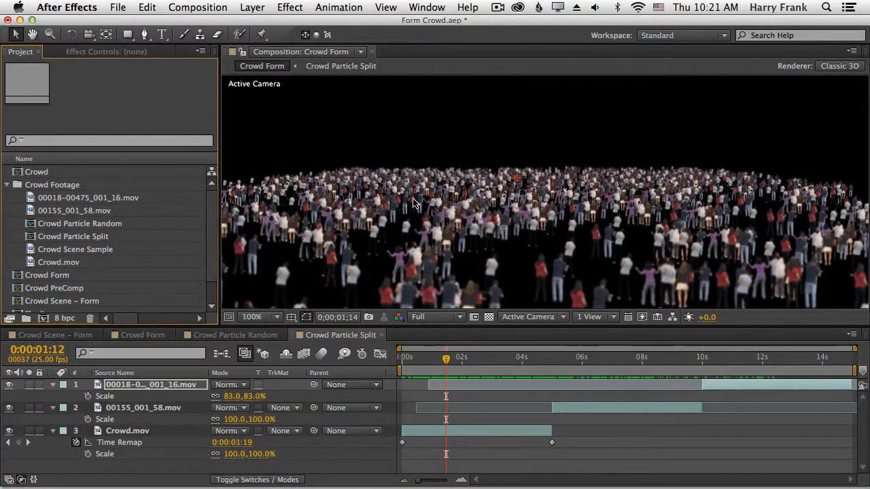
Create a new 1280 x 720, 25 fps, 15-second composition named Crowd Form.
key(super+n)
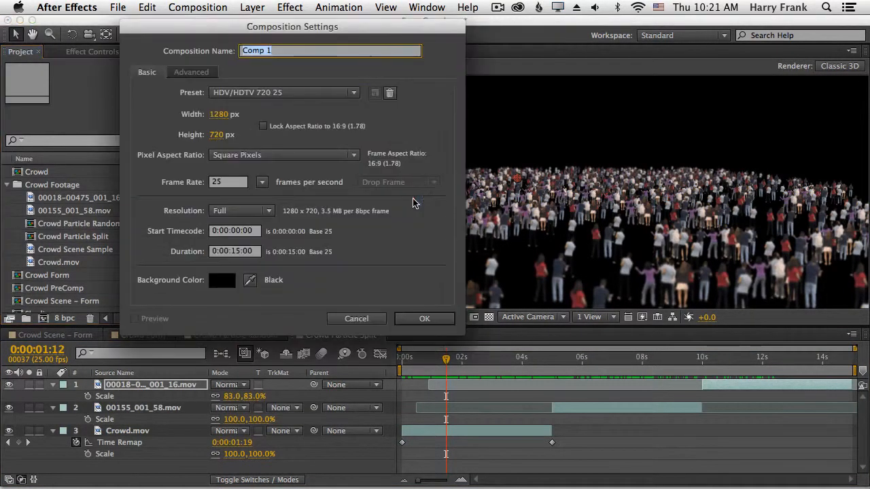
text(Crowd )
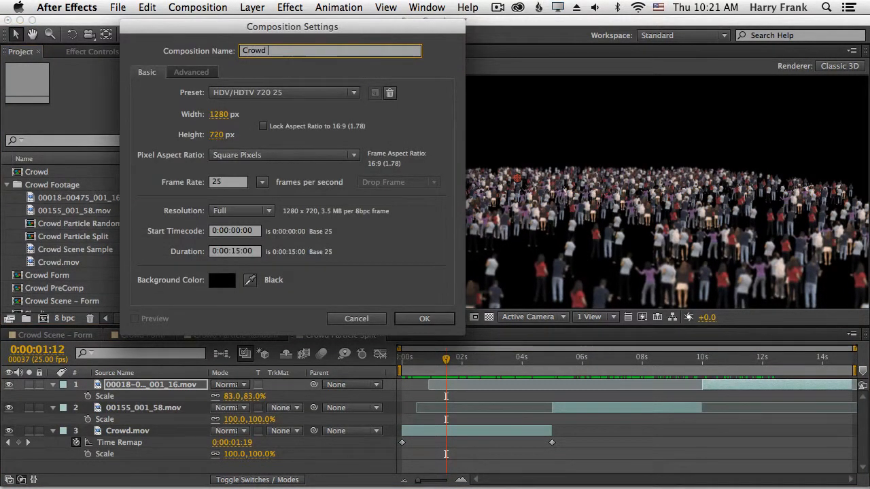
text(Form)
key(Return)
Add a full-size black solid named Form and apply the Form effect to it.
key(super+y)
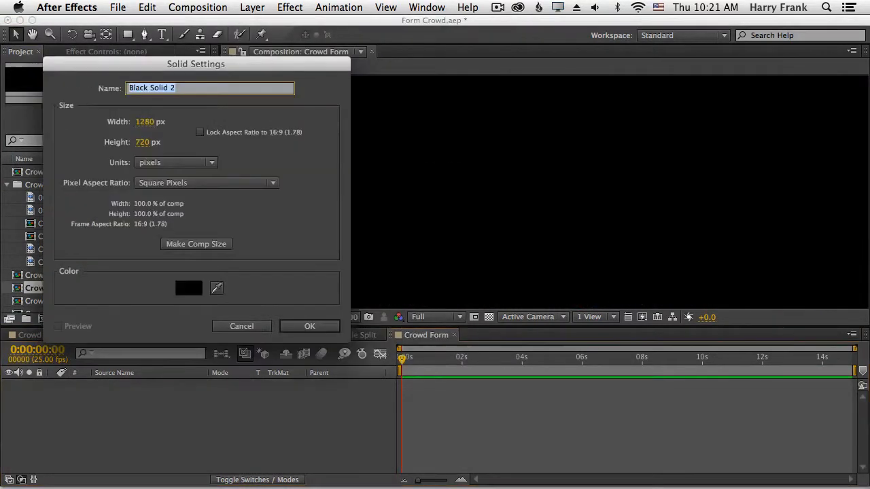
text(Form)
key(Return)
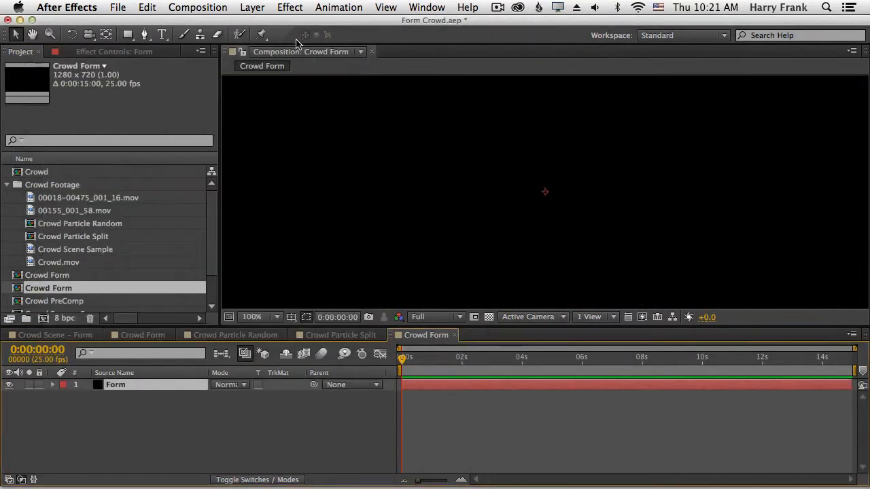
click(290, 7)
click(298, 37)
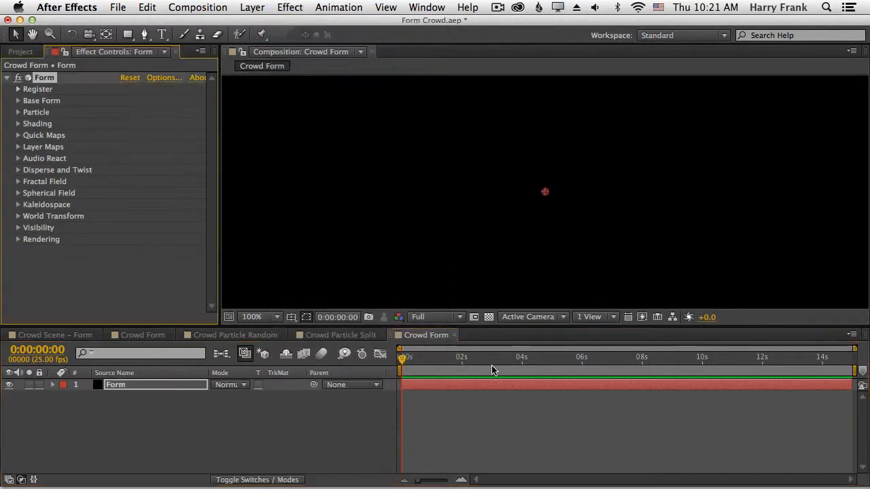
In the Form effect's Base Form settings, set Particles in Z to 1 and X Rotation to 90°.
click(566, 360)
click(18, 101)
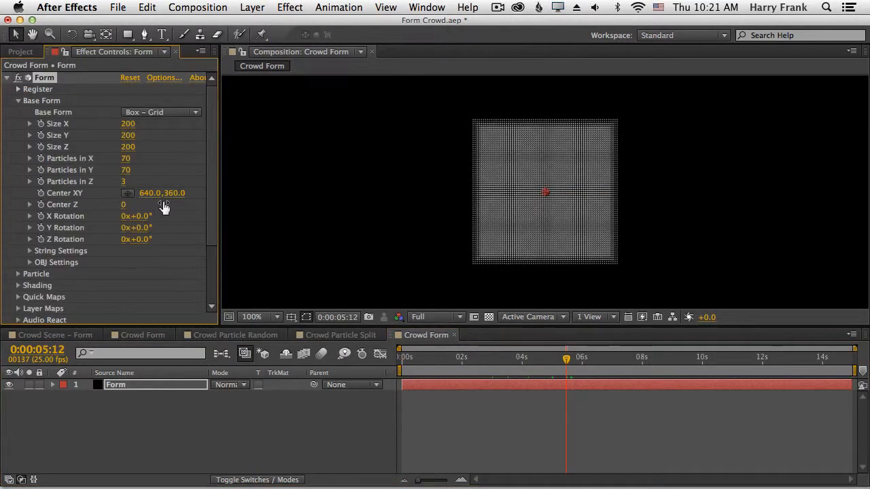
click(123, 181)
text(1)
key(Return)
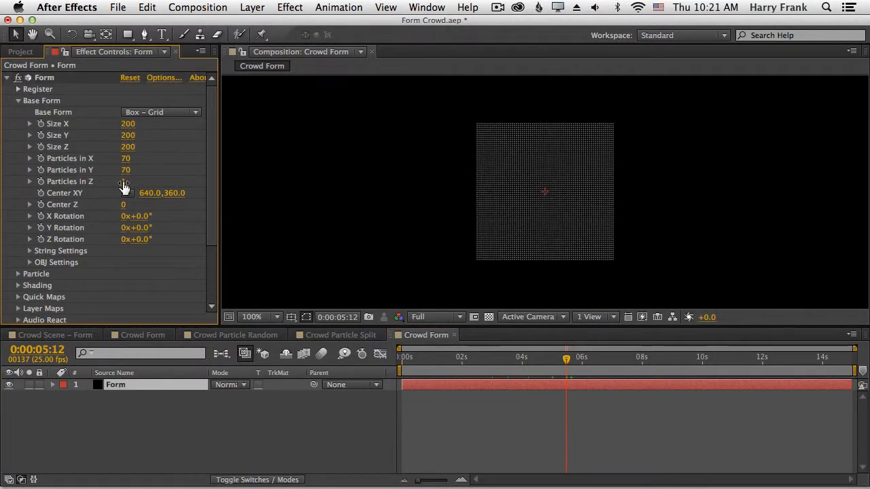
click(144, 216)
text(90)
key(Return)
Add a camera to the composition and track it vertically so the particle grid sits lower in the frame.
click(252, 7)
mouse_move(258, 24)
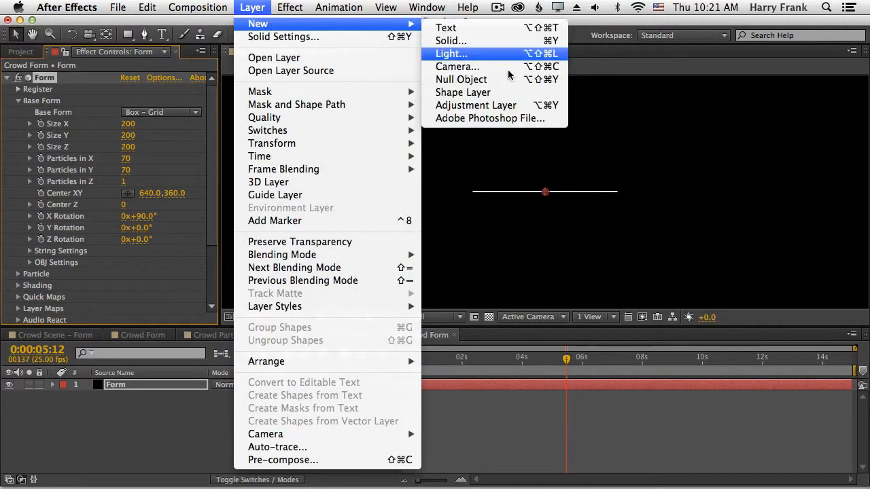
click(507, 67)
key(c)
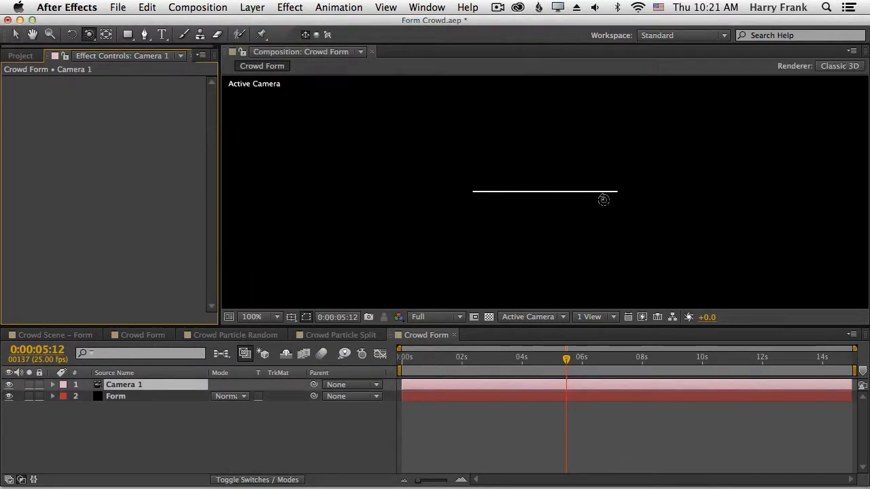
key(c)
drag(602, 193, 603, 252)
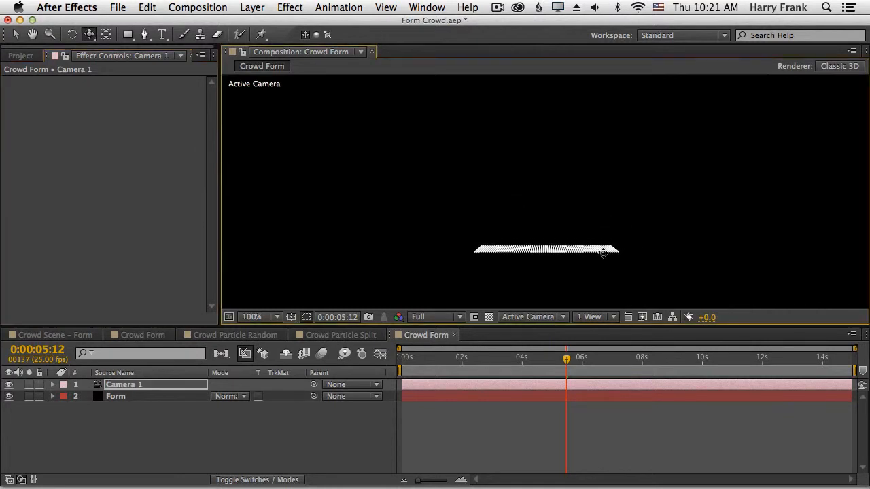
Enlarge the Form grid to Size X 800 and Size Y 2220.
click(116, 396)
key(e)
click(93, 408)
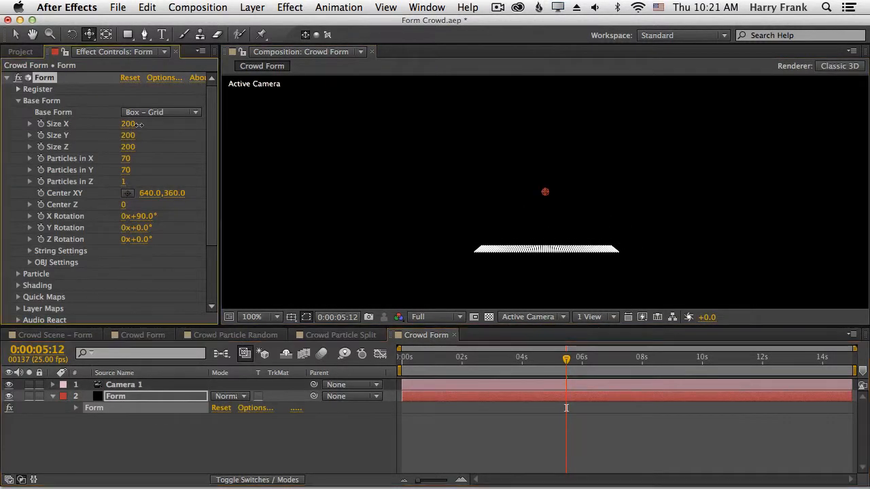
drag(138, 124, 166, 124)
drag(129, 141, 246, 117)
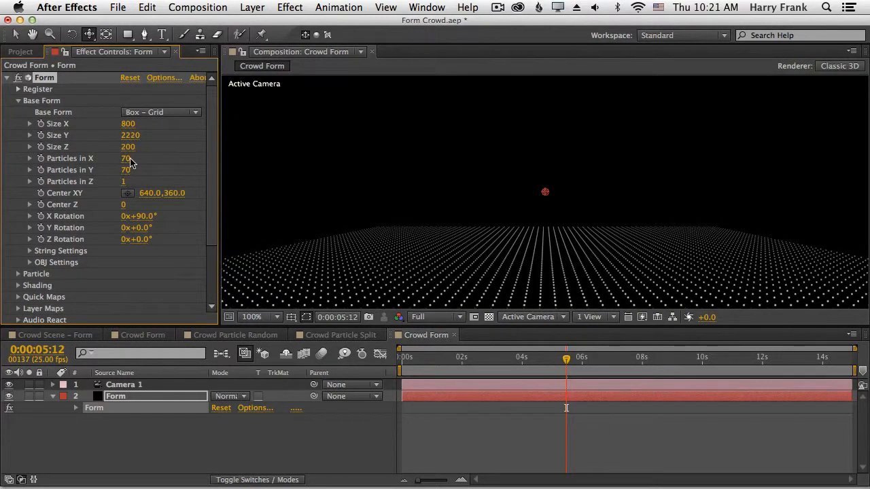
Set the Form grid's Particles in X to 30 and Particles in Y to 20.
click(126, 158)
text(30)
key(Tab)
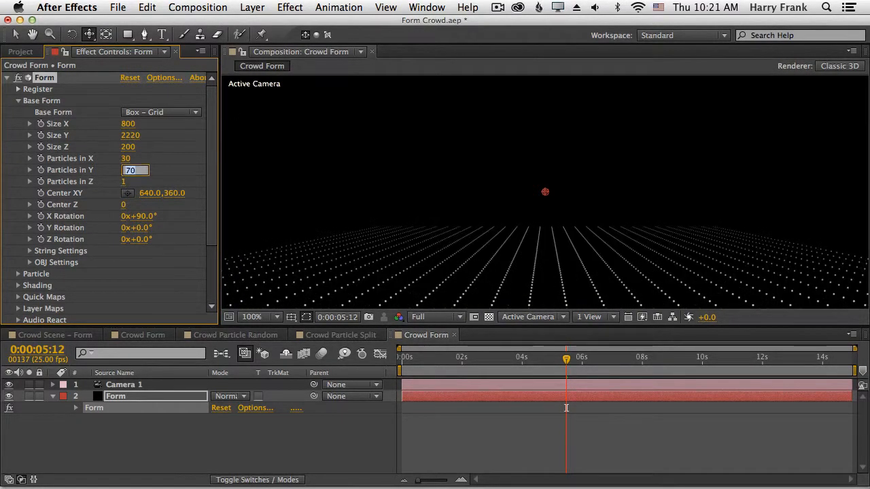
text(20)
key(Return)
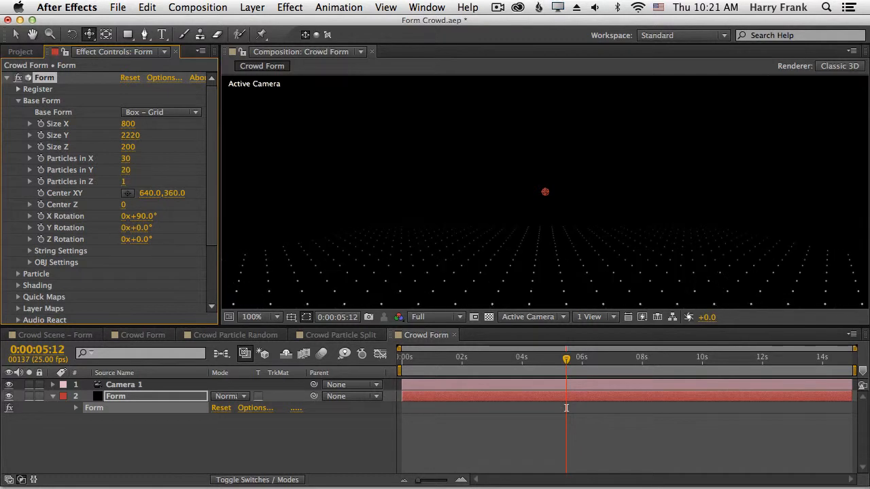
Try a Disperse value of 155 on the Form particles and undo it.
click(17, 102)
click(13, 174)
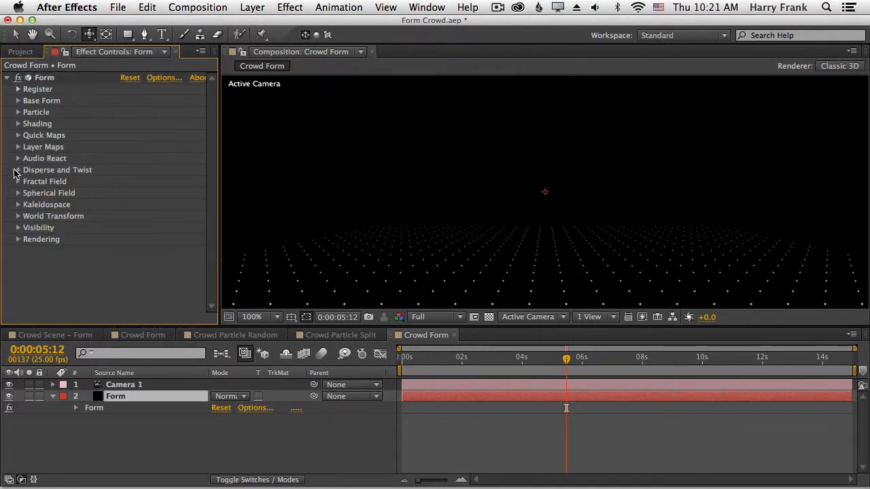
click(16, 171)
drag(125, 181, 221, 180)
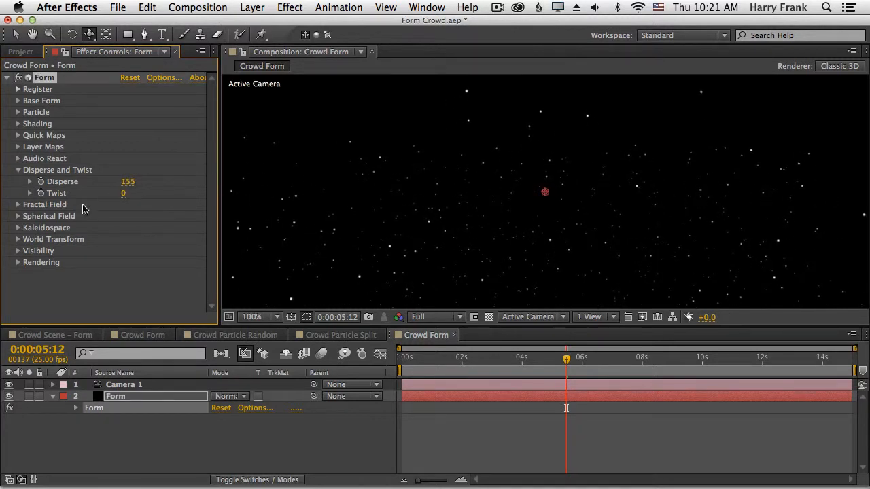
key(super+z)
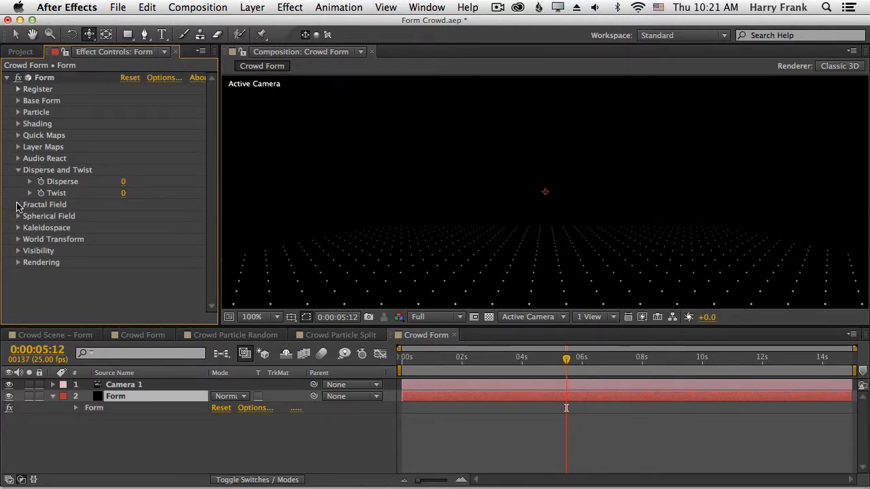
Switch the Fractal Field's Displacement Mode to XYZ Individual, then set X Displace to 138 and Z Displace to 804.
click(18, 204)
scroll(109, 224, down, 2)
click(151, 83)
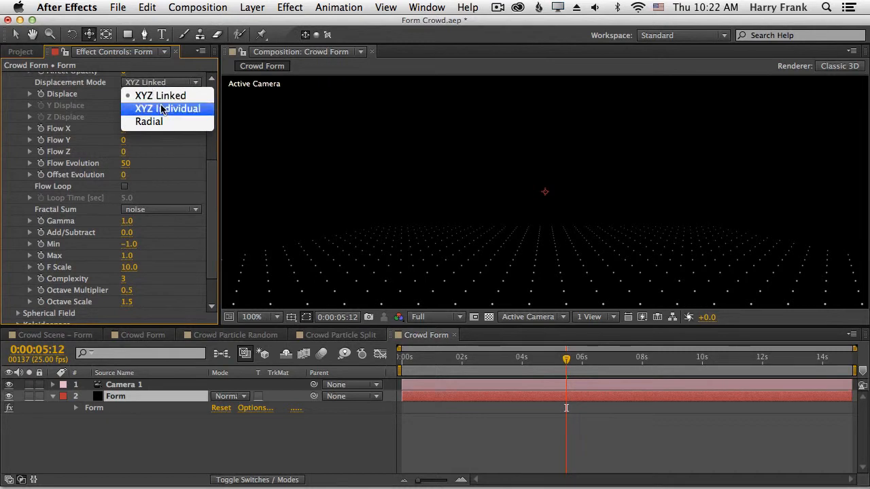
click(162, 109)
scroll(208, 171, up, 3)
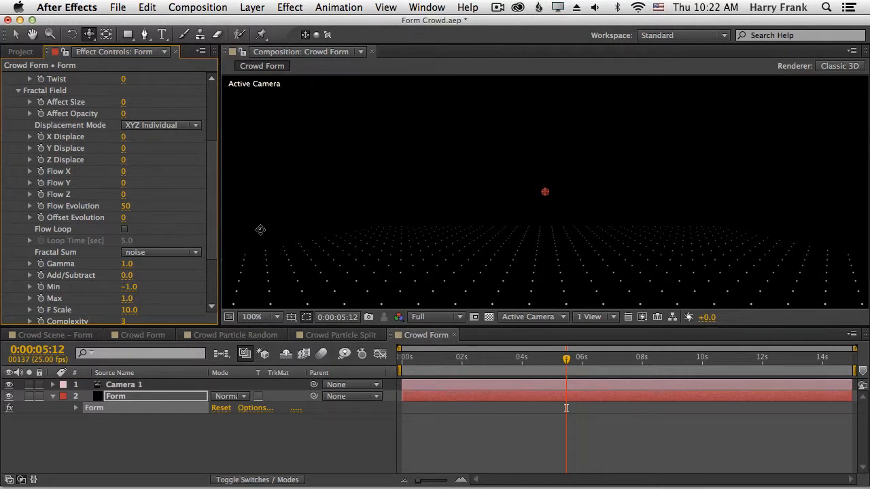
drag(195, 134, 175, 134)
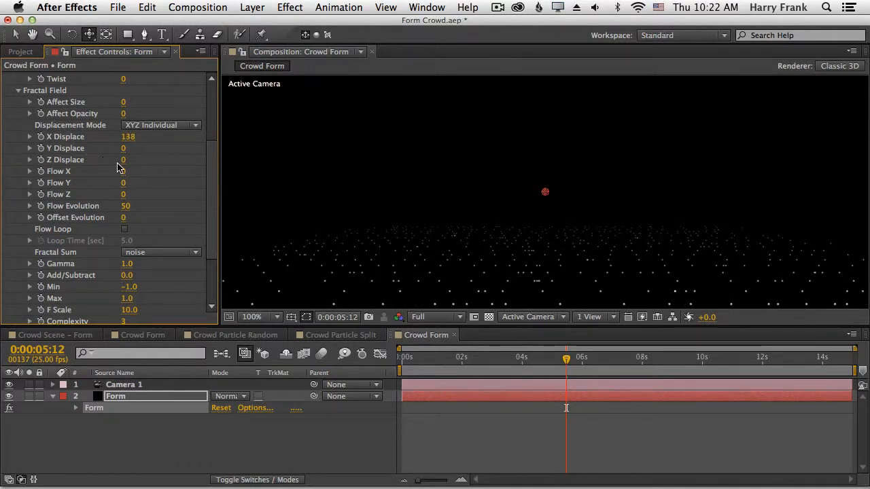
drag(124, 161, 601, 99)
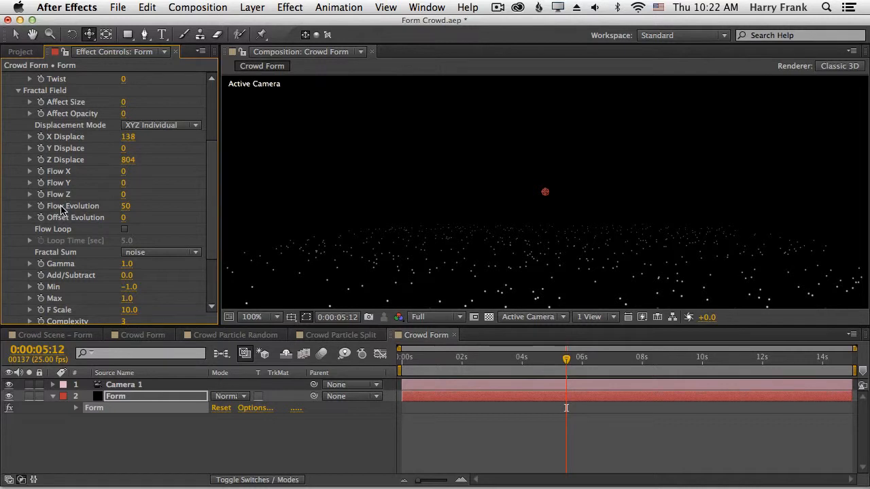
Preview the particles' fractal motion and set the Fractal Field's Flow Evolution to 0.
click(126, 206)
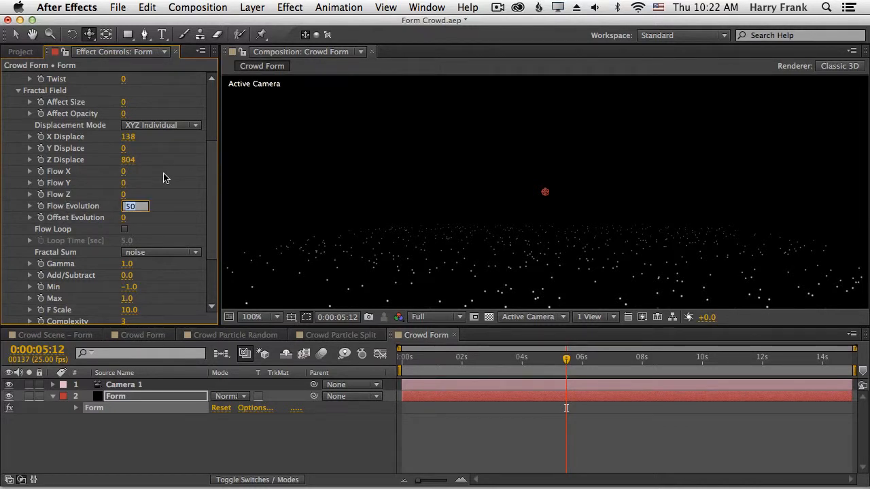
key(Return)
key(space)
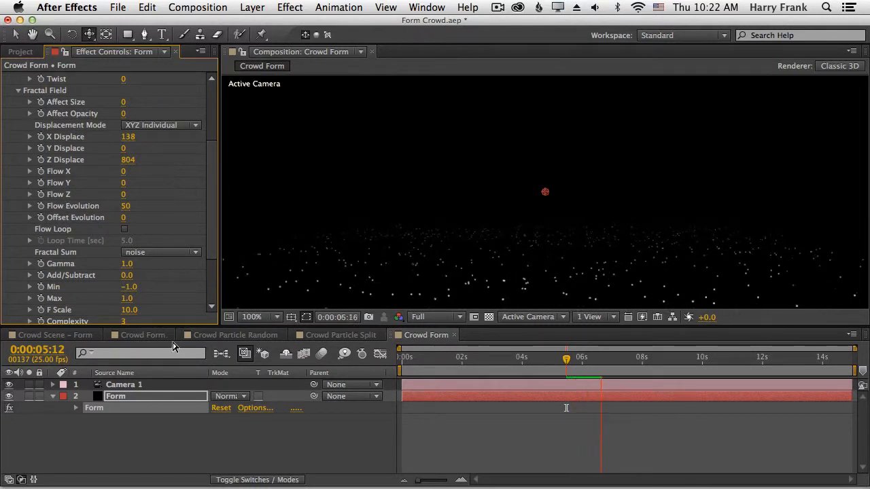
key(super+z)
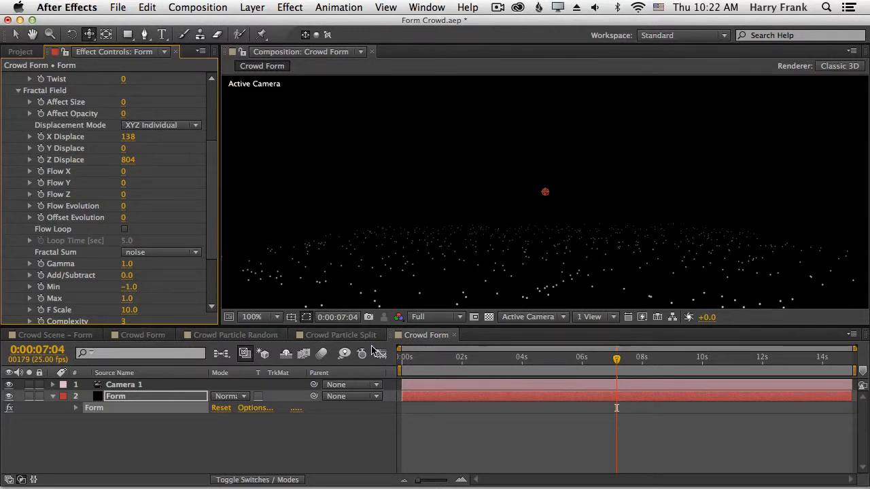
Add the Crowd Particle Random and Crowd Particle Split compositions below the Form layer and hide both layers.
click(36, 53)
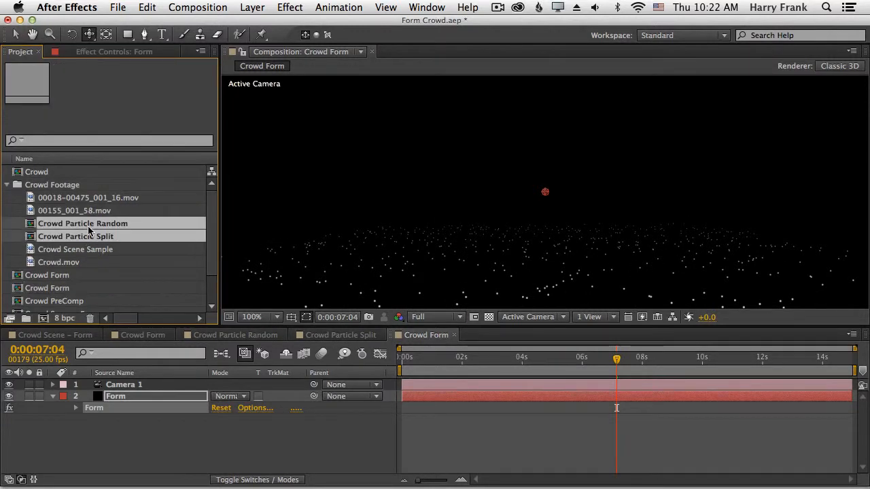
drag(92, 230, 242, 394)
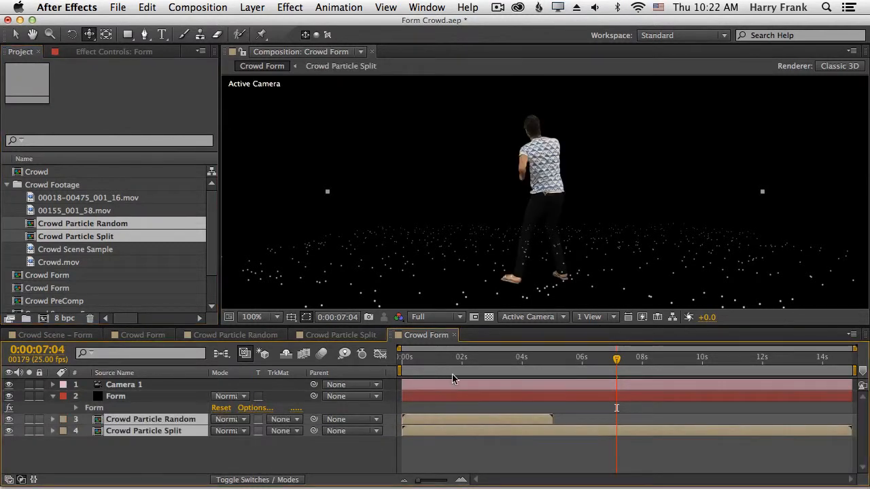
click(521, 374)
drag(521, 378, 523, 378)
drag(14, 420, 14, 431)
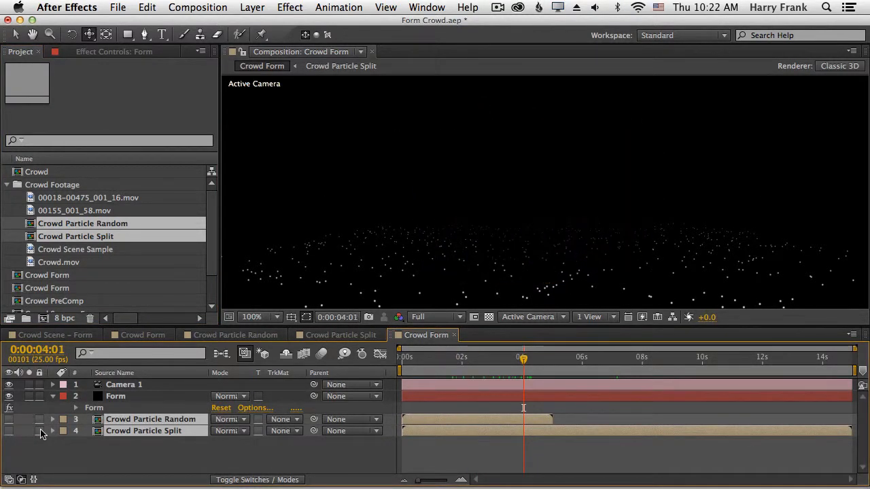
Set the Form Particle Type to Sprite and use the Crowd Particle Random layer as its texture.
double_click(116, 397)
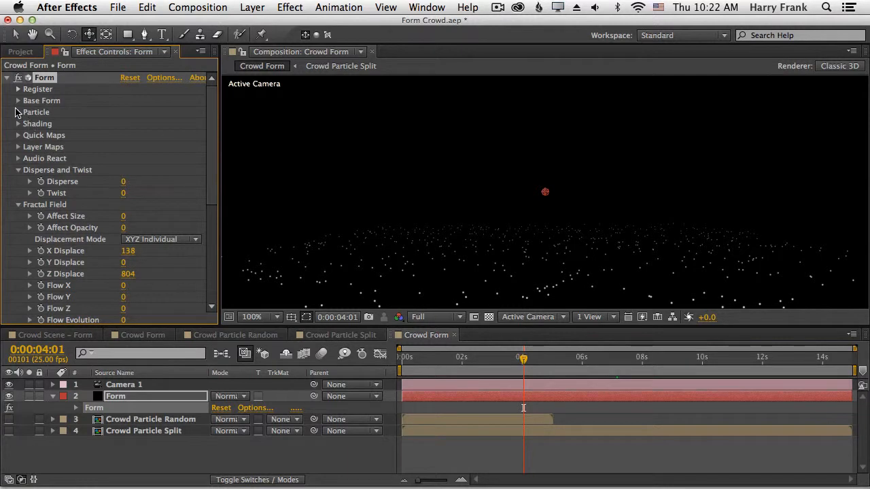
click(18, 112)
click(147, 123)
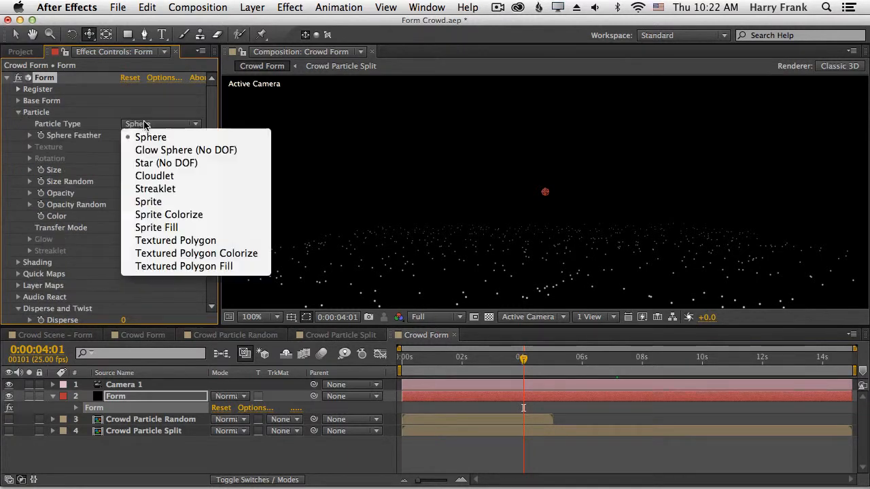
click(174, 202)
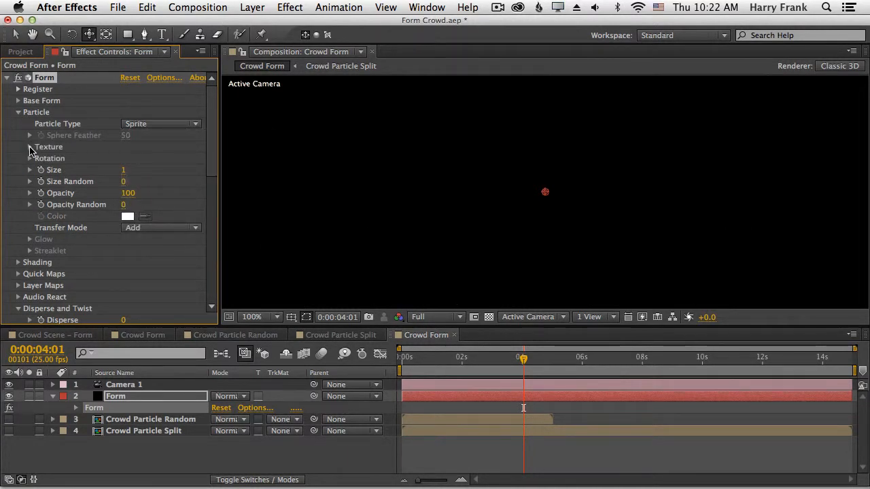
click(30, 148)
click(145, 160)
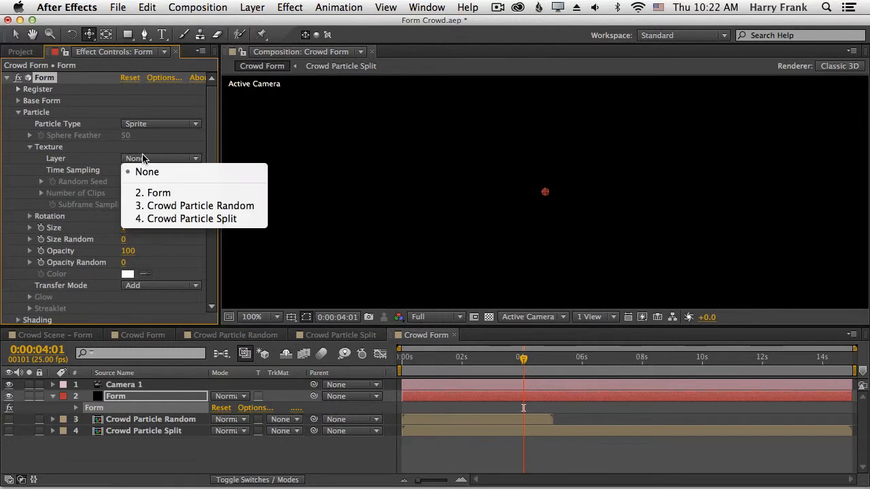
click(205, 211)
click(548, 281)
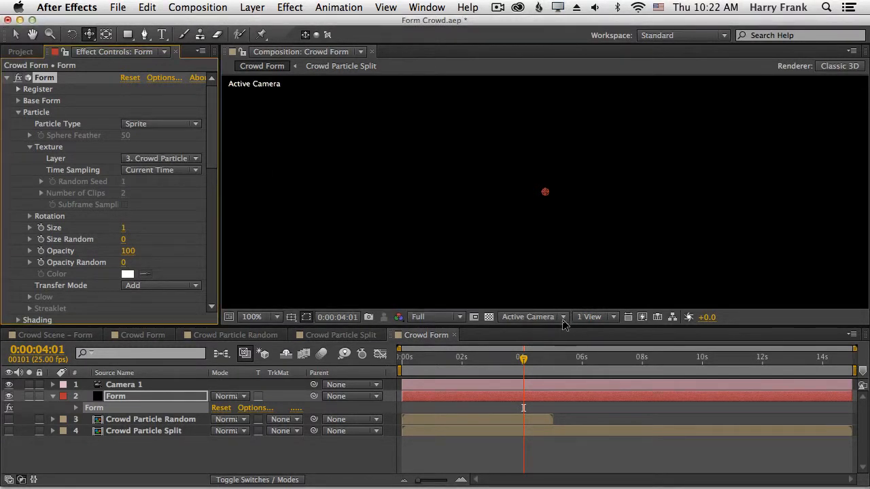
Increase the Form particle Size to 37 and set the particle Transfer Mode to Normal.
drag(123, 229, 180, 225)
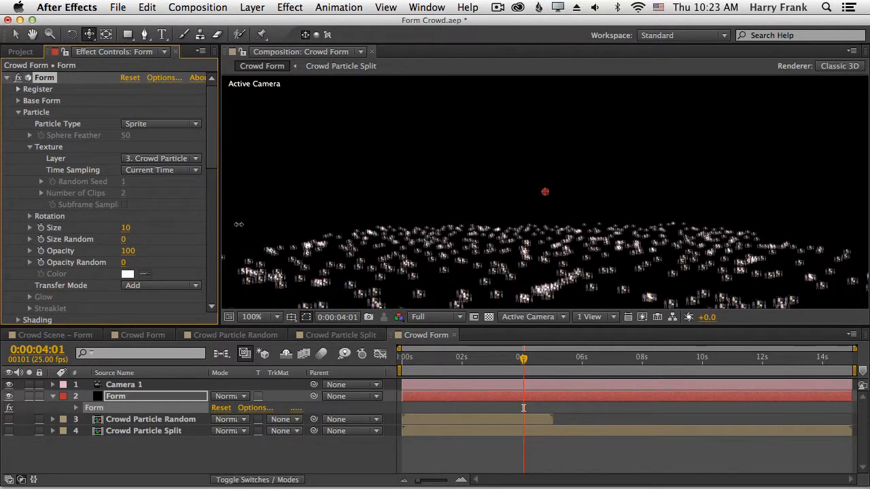
drag(238, 224, 401, 222)
key(space)
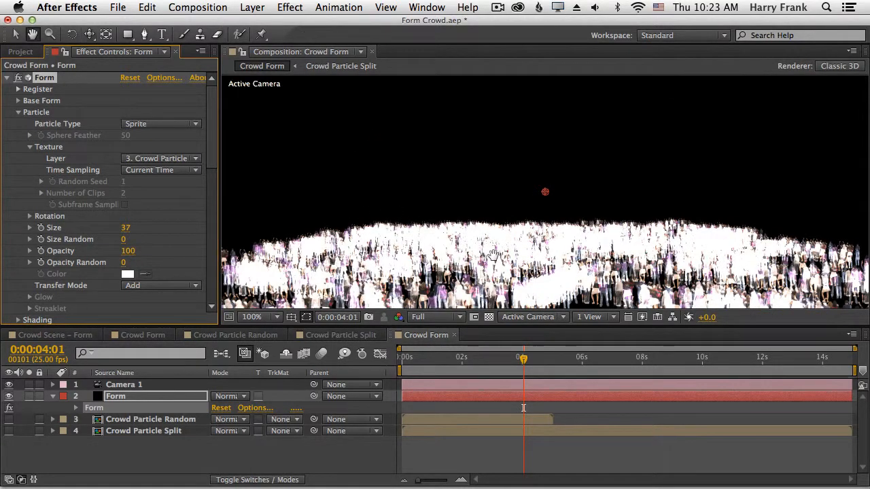
drag(493, 256, 488, 197)
key(c)
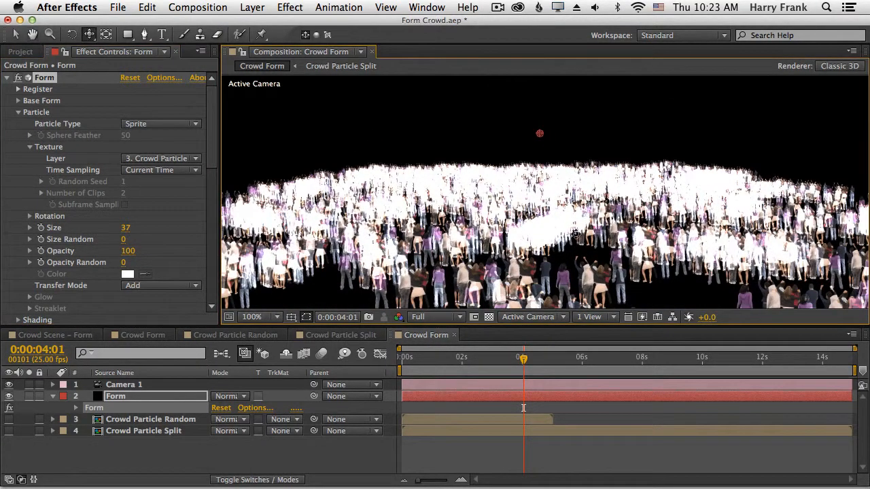
click(164, 286)
click(170, 297)
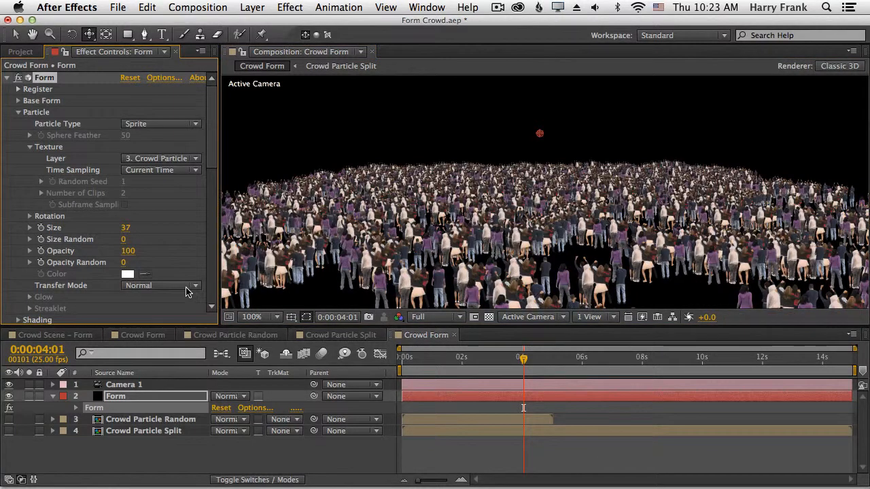
Move to 0:00:05:24, past the end of the texture clip, and set the texture's Time Sampling to Random - Loop.
key(space)
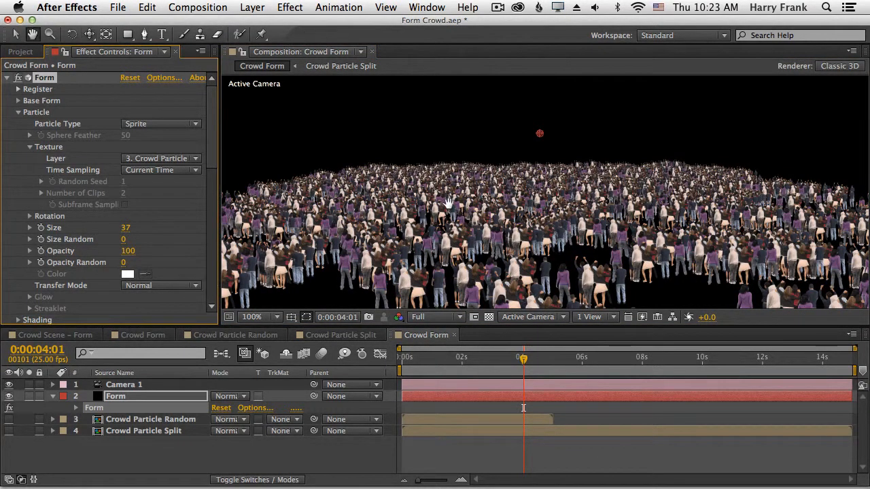
drag(421, 196, 428, 210)
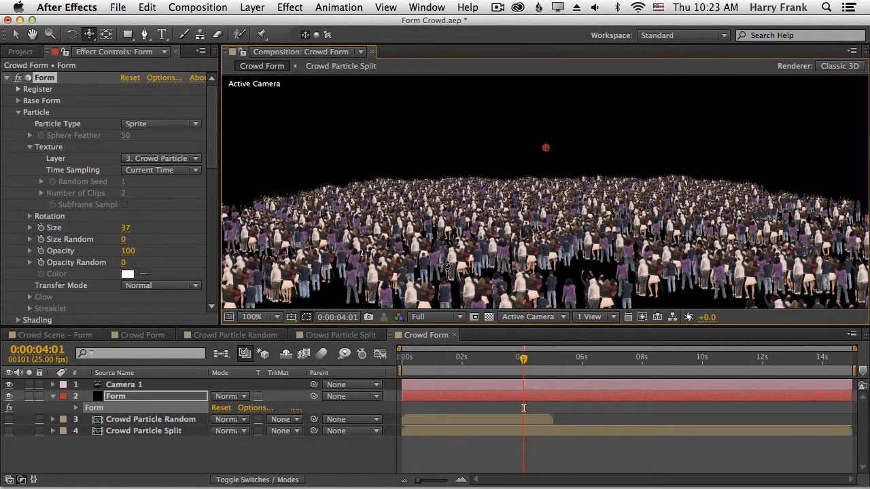
click(581, 360)
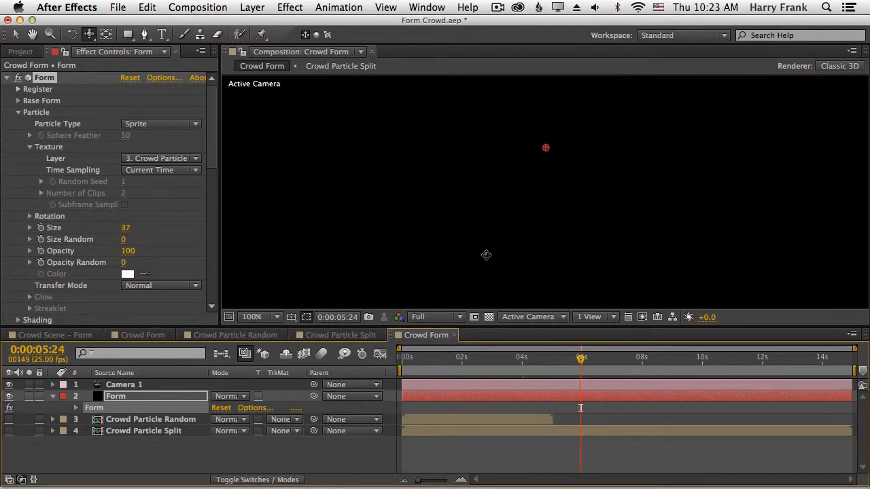
click(161, 171)
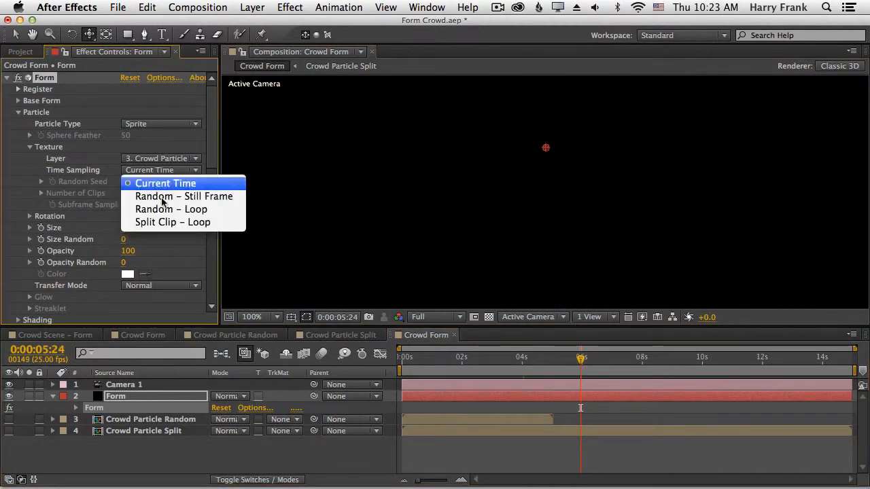
click(204, 214)
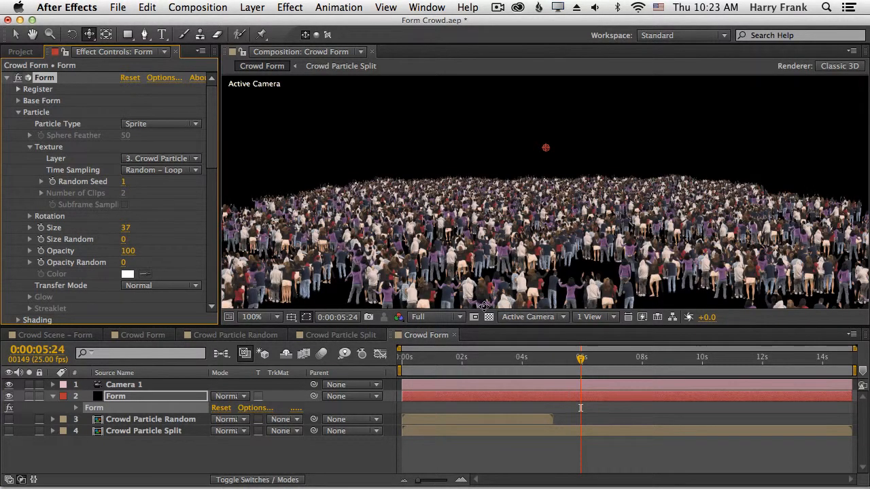
Turn on Depth of Field in Camera 1's camera options and collapse its properties.
click(119, 384)
key(a)
key(a)
click(217, 419)
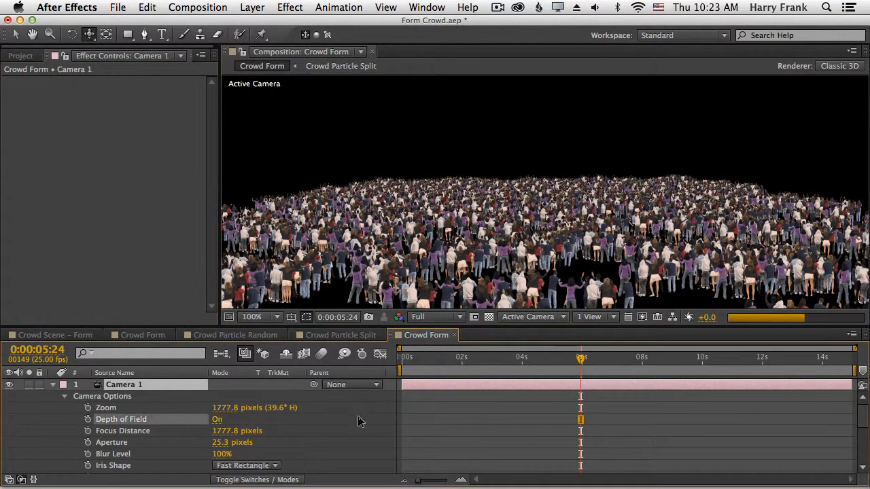
click(140, 385)
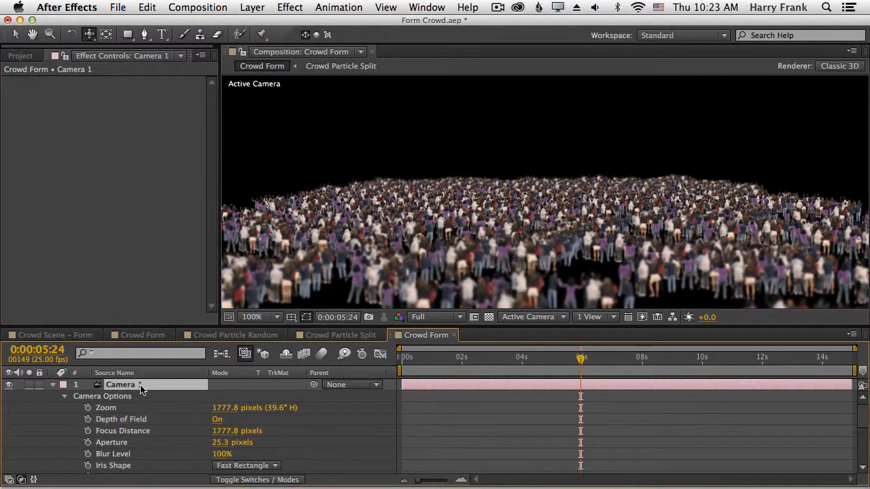
key(u)
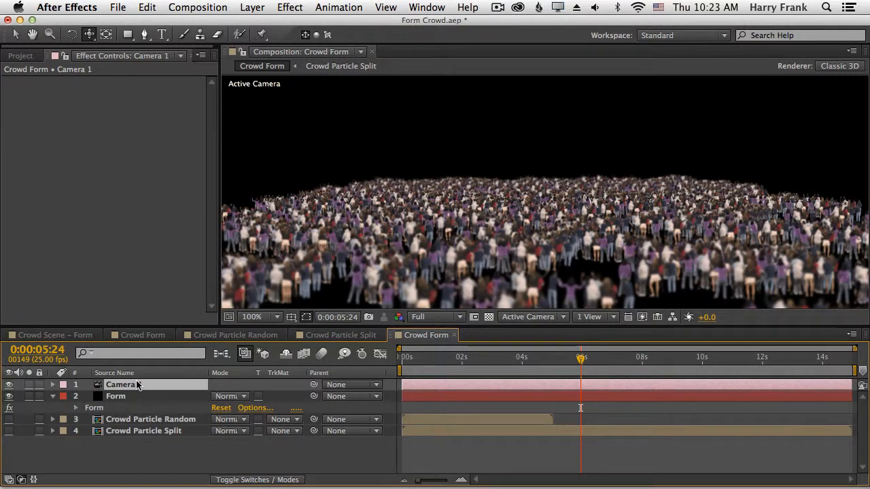
Set the Form particles' Size Random to 7.
click(95, 409)
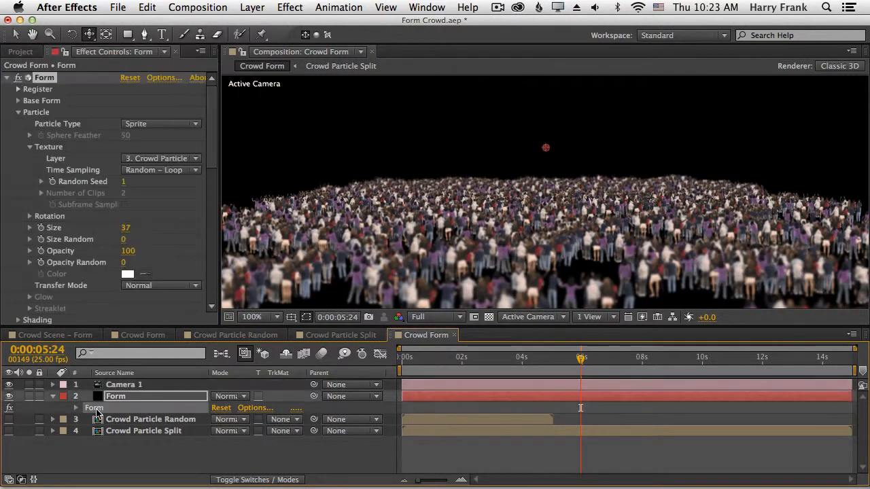
click(124, 239)
text(3)
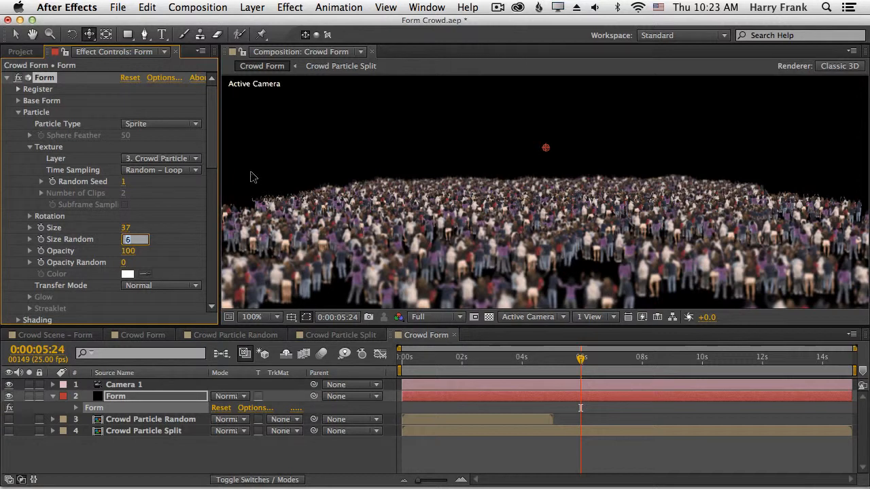
key(Up)
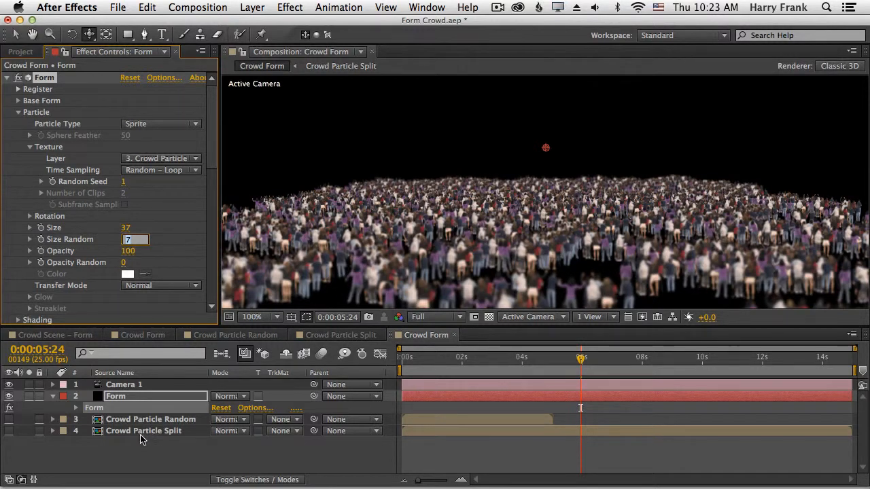
click(131, 458)
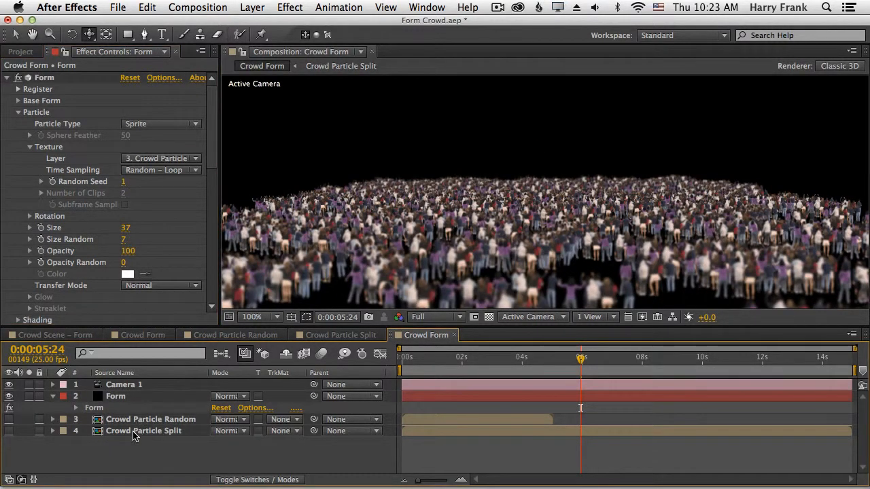
Examine the sequence of clips in the Crowd Particle Split composition, scrubbing to 0:00:11:08, and return to Crowd Form.
double_click(136, 431)
drag(430, 367, 741, 377)
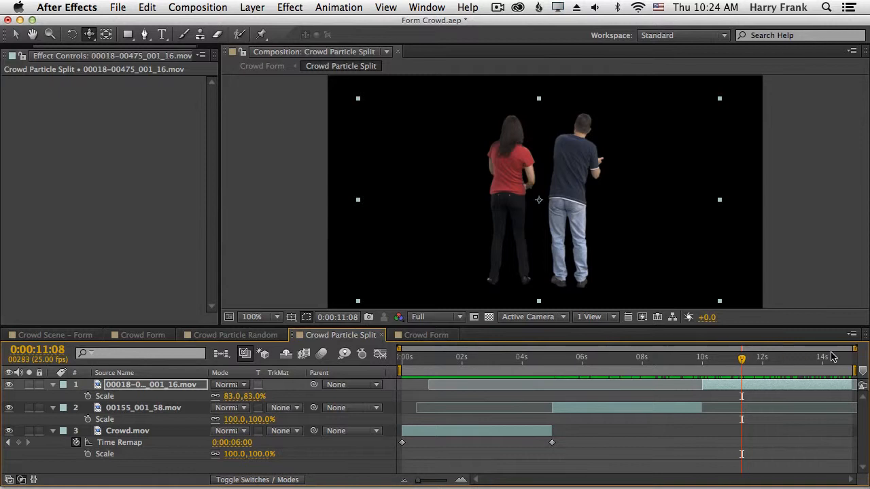
click(421, 335)
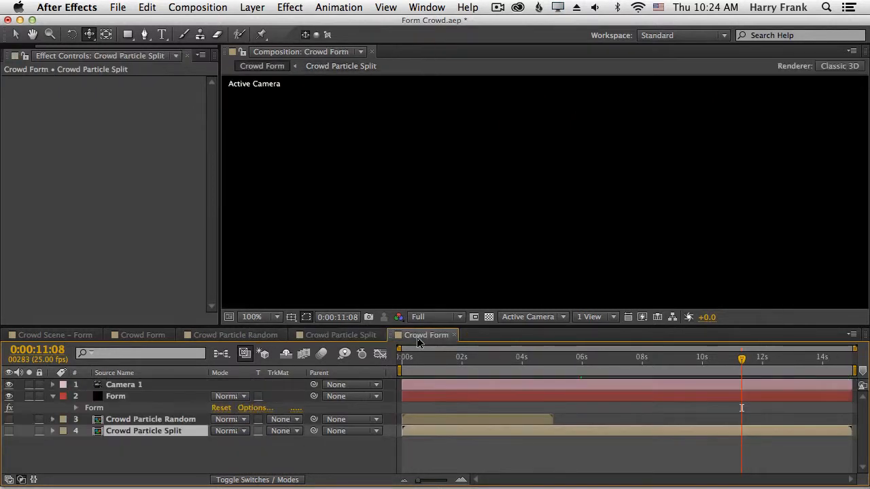
Set the Form layer's particle texture to the Crowd Particle Split layer and dismiss the layer size warning.
click(116, 397)
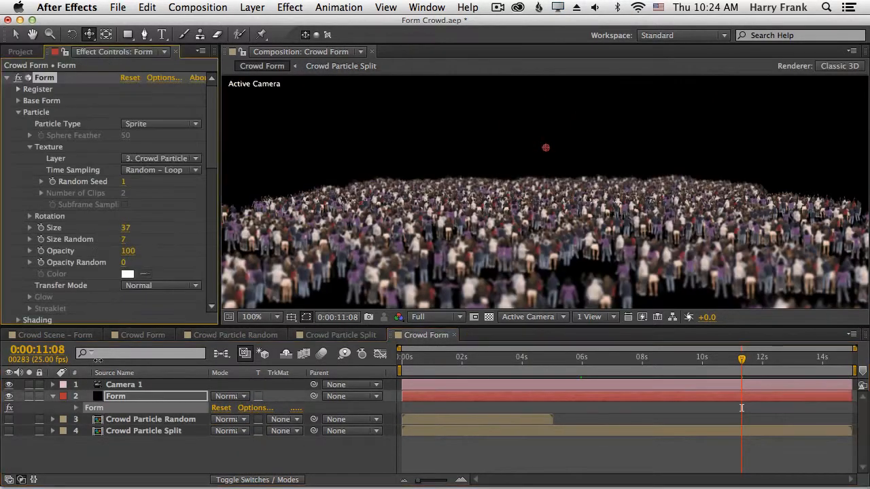
click(139, 160)
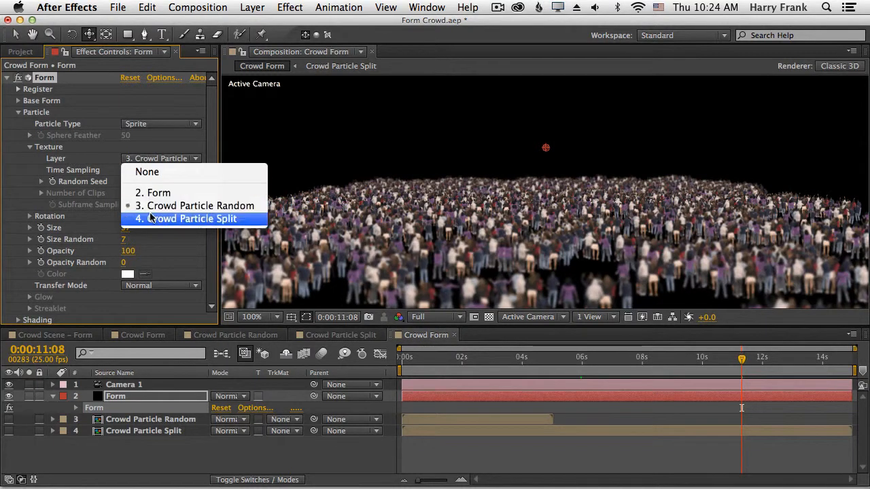
click(224, 219)
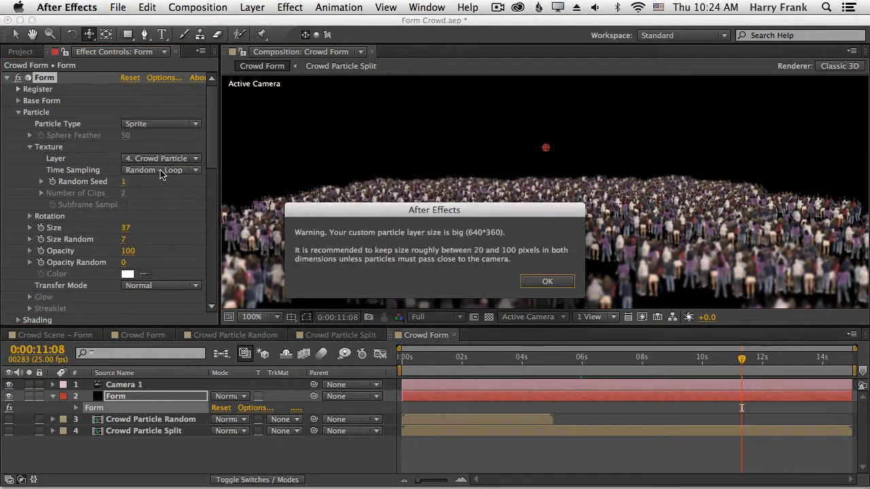
click(547, 281)
Set the texture's Time Sampling to Split Clip - Loop with 3 clips and check the crowd at another time.
click(170, 170)
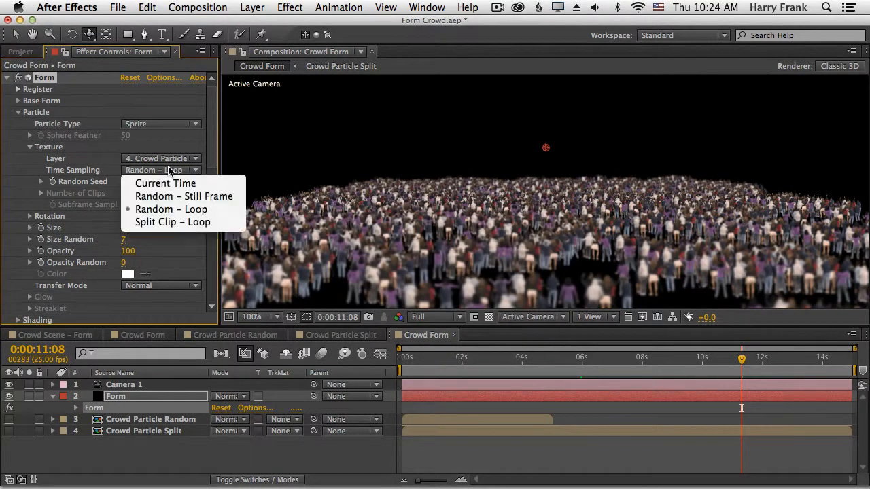
click(201, 222)
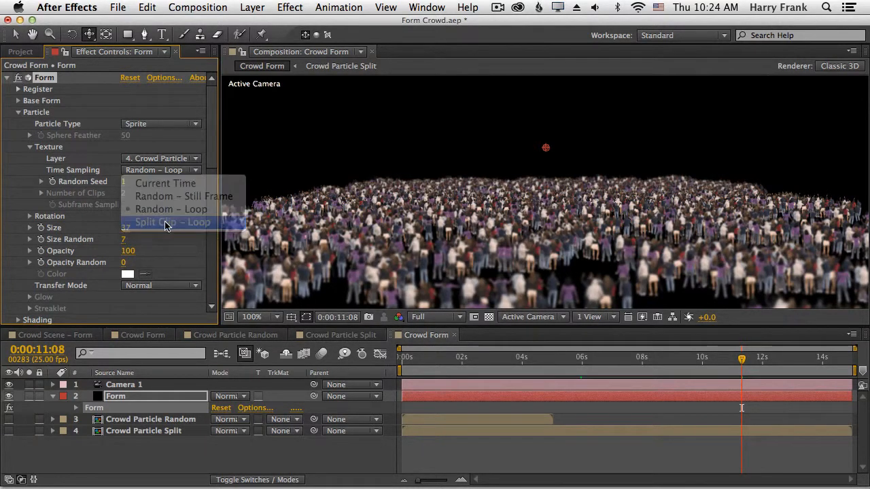
click(125, 194)
text(3)
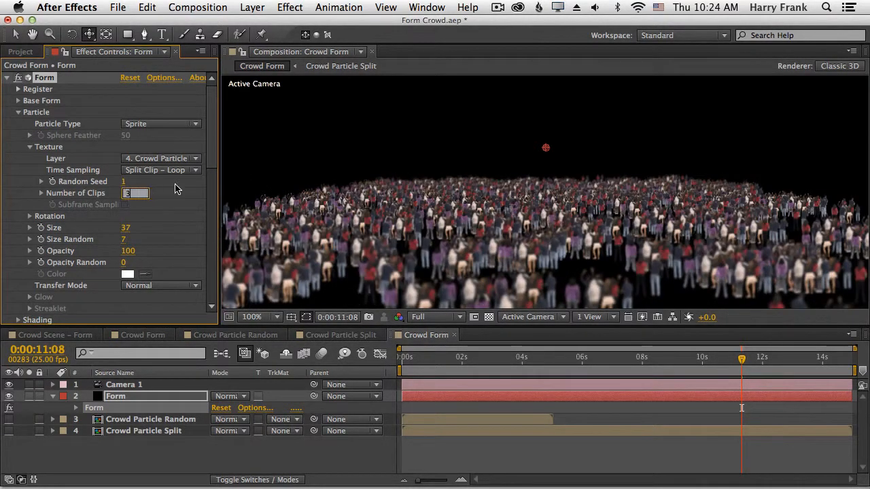
key(Return)
click(581, 359)
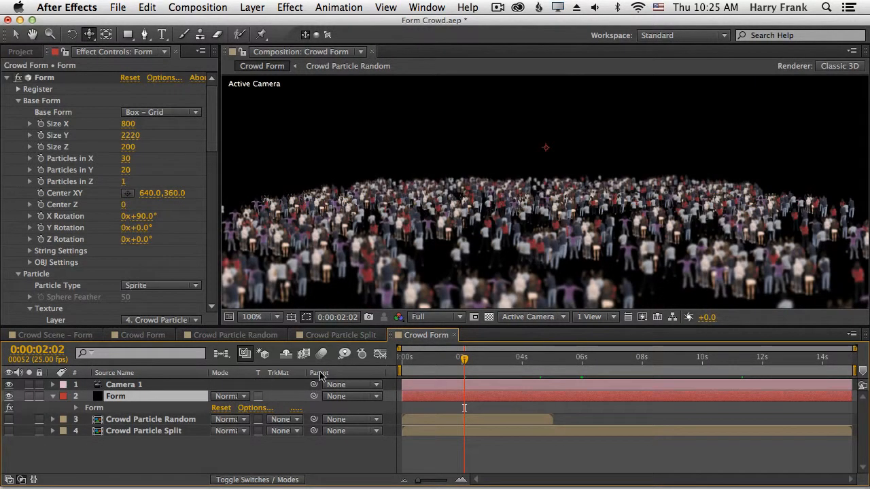
Open the Crowd Particle Random composition, move to 0:00:00:17 and apply the Key Correct Light Wrap effect to Crowd.mov.
double_click(178, 420)
click(463, 373)
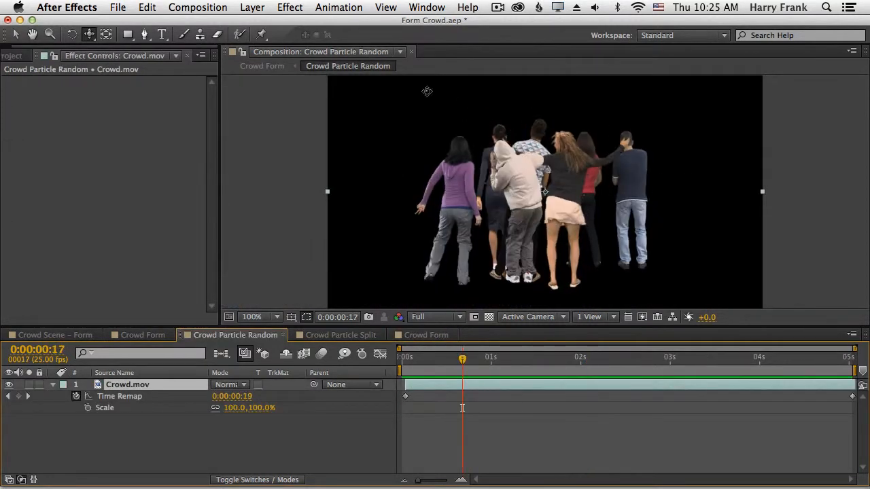
click(290, 7)
mouse_move(369, 212)
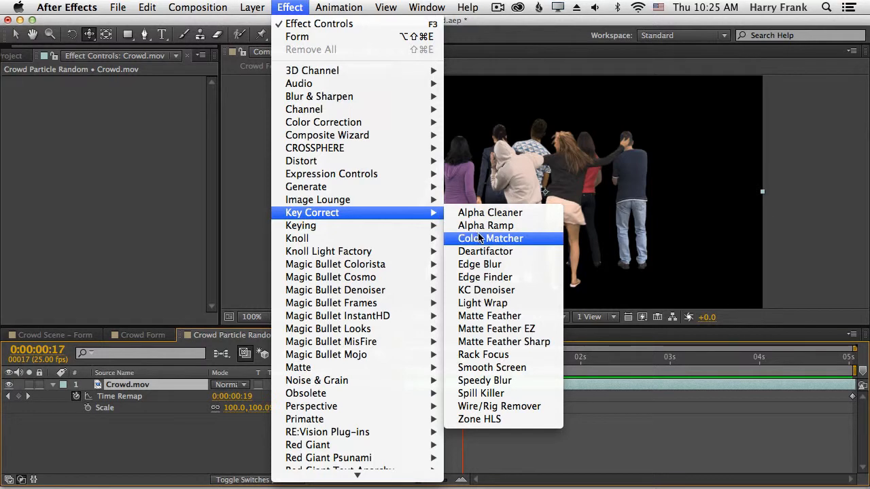
click(505, 304)
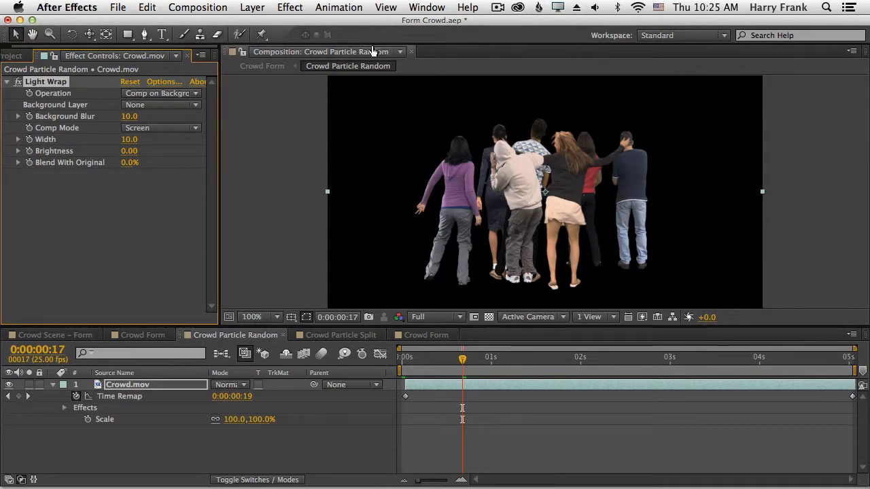
Add an Exposure effect to Crowd.mov, place it above Light Wrap and set its Exposure to -4.80.
click(300, 10)
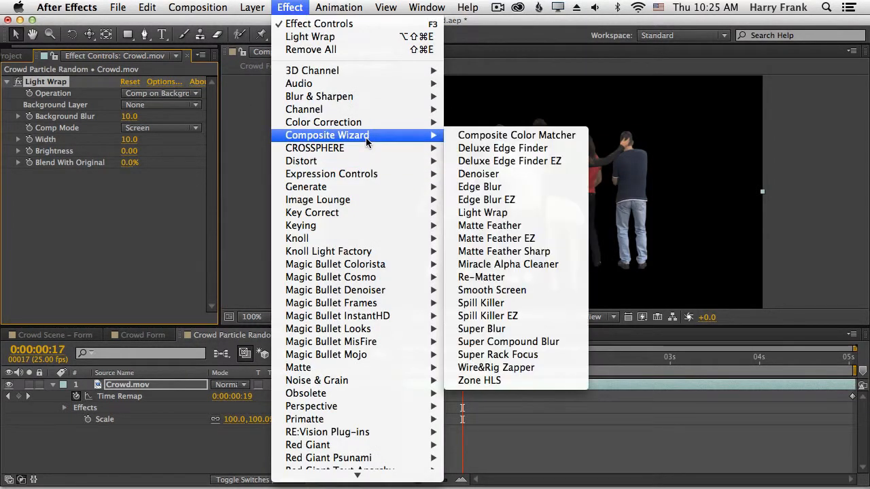
mouse_move(365, 126)
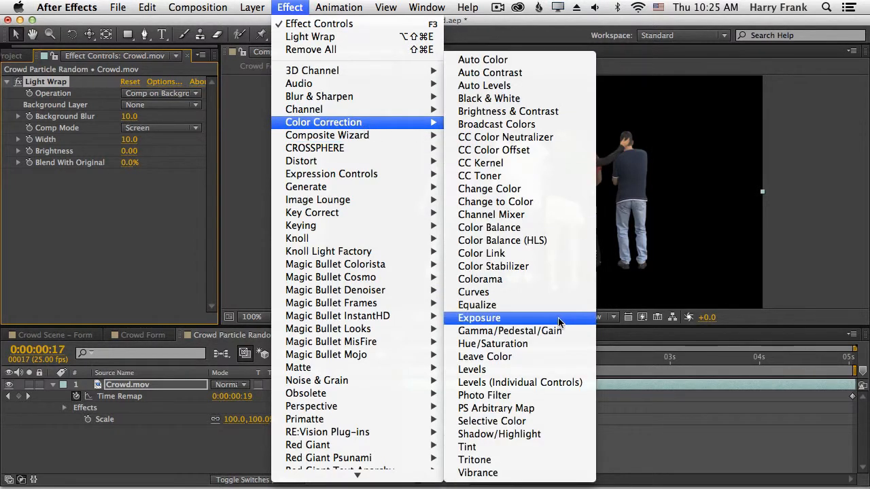
click(507, 320)
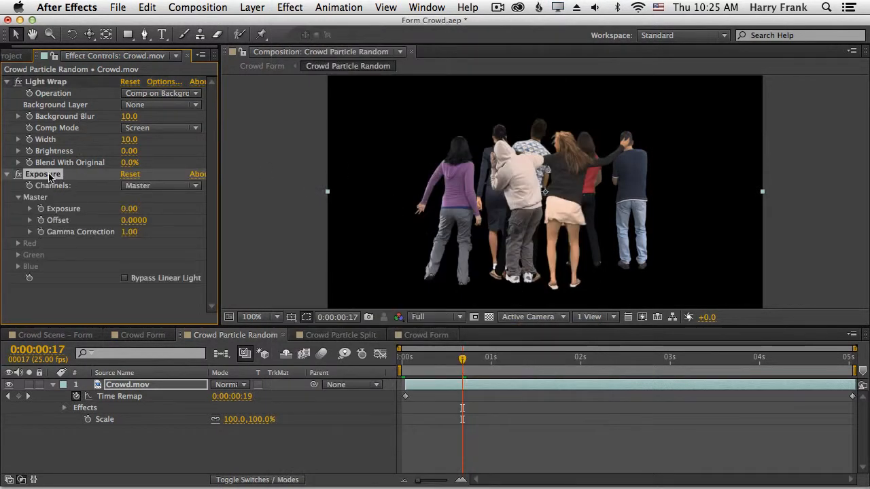
drag(49, 179, 60, 82)
drag(124, 123, 85, 123)
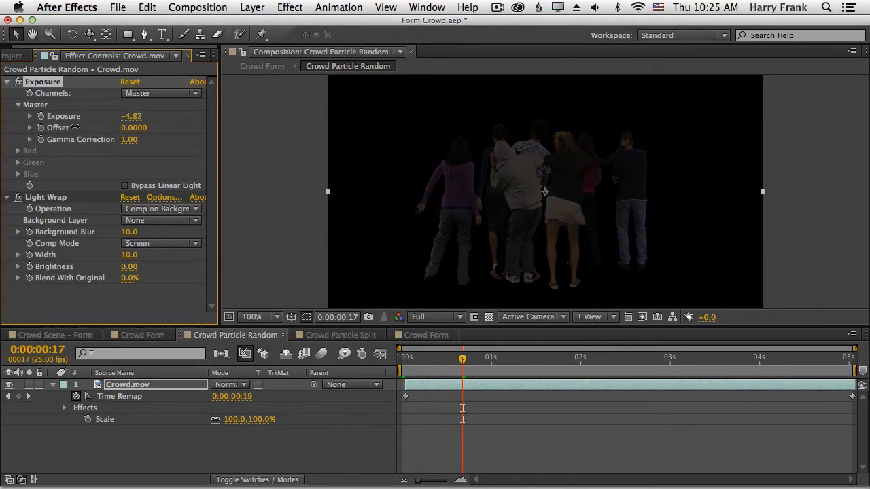
Set Light Wrap's Background Layer to Crowd.mov, its Width to 7 and its Comp Mode to Add.
click(136, 221)
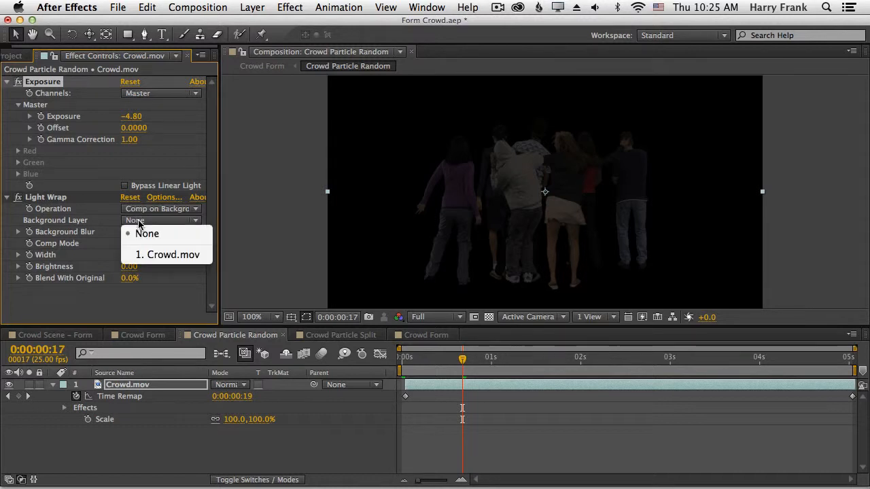
click(156, 255)
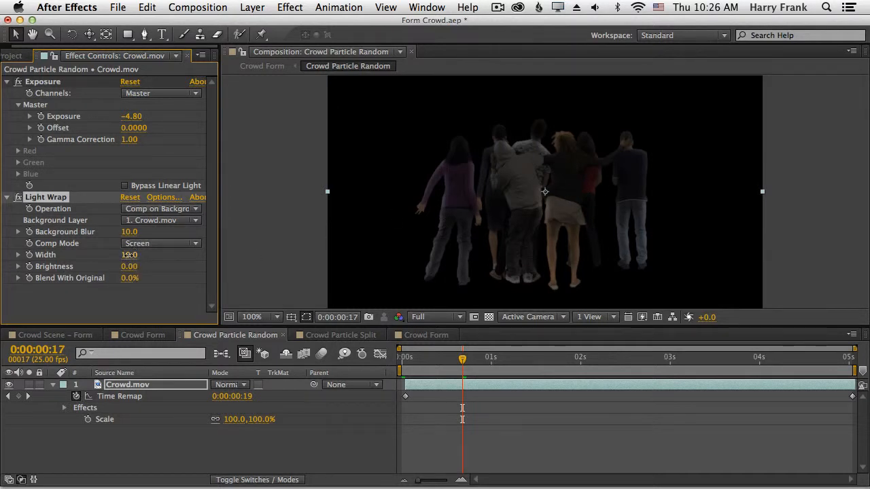
drag(127, 254, 116, 261)
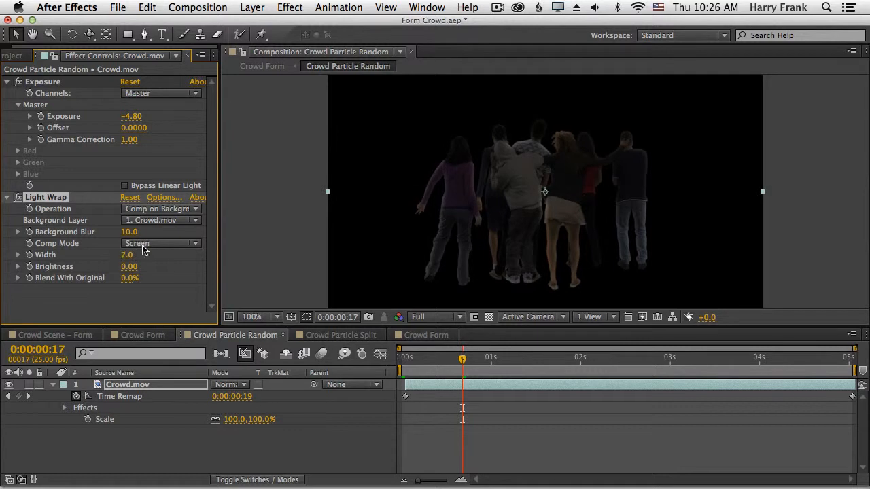
click(143, 249)
click(171, 307)
Set the Exposure effect's Gamma Correction to 0.77 and Light Wrap's Brightness to 0.11.
drag(155, 269, 175, 262)
mouse_move(132, 140)
mouse_down()
mouse_move(156, 141)
mouse_move(117, 144)
mouse_move(127, 150)
mouse_up()
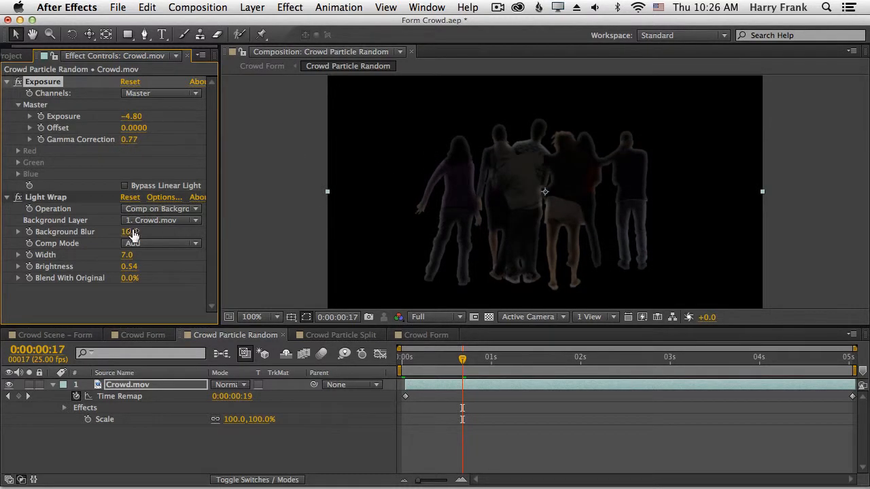
drag(129, 266, 123, 265)
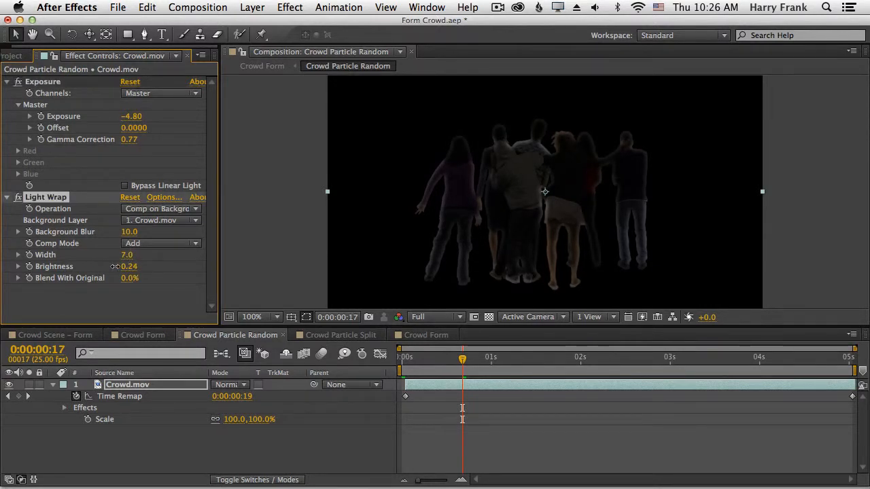
drag(105, 267, 108, 267)
Add a black solid above Crowd.mov and make it preserve underlying transparency, checking it against the transparency grid.
click(489, 317)
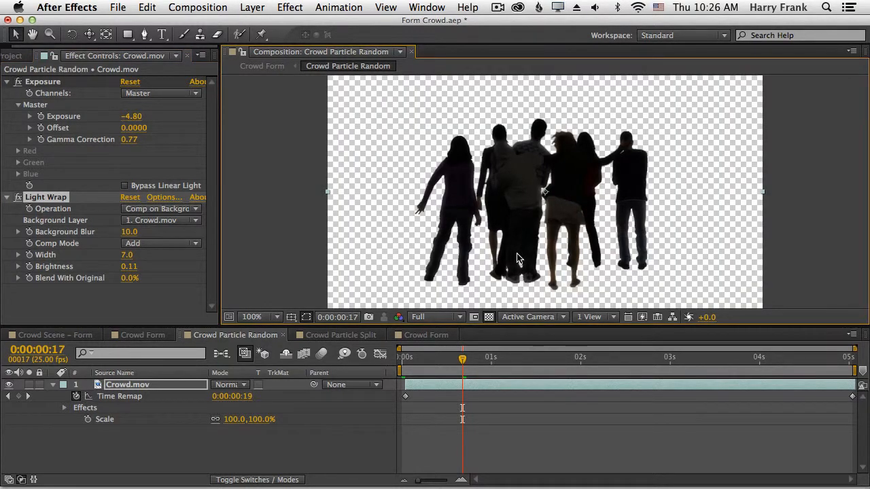
key(super+y)
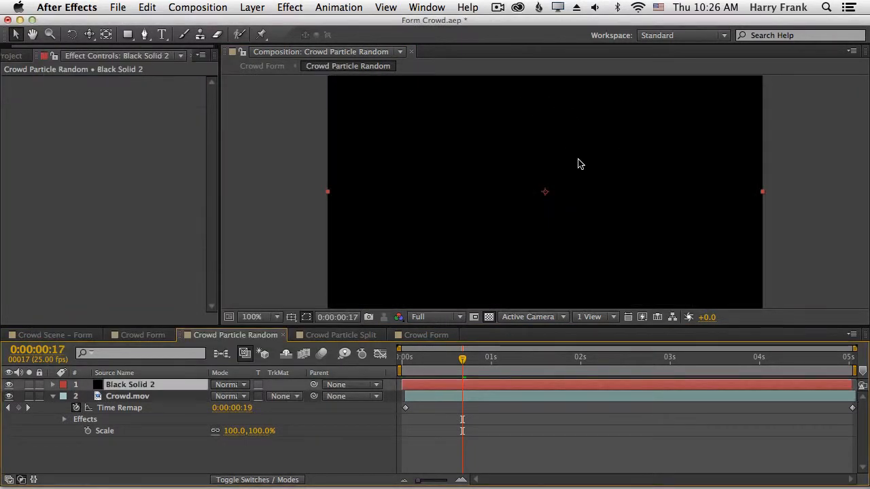
click(259, 384)
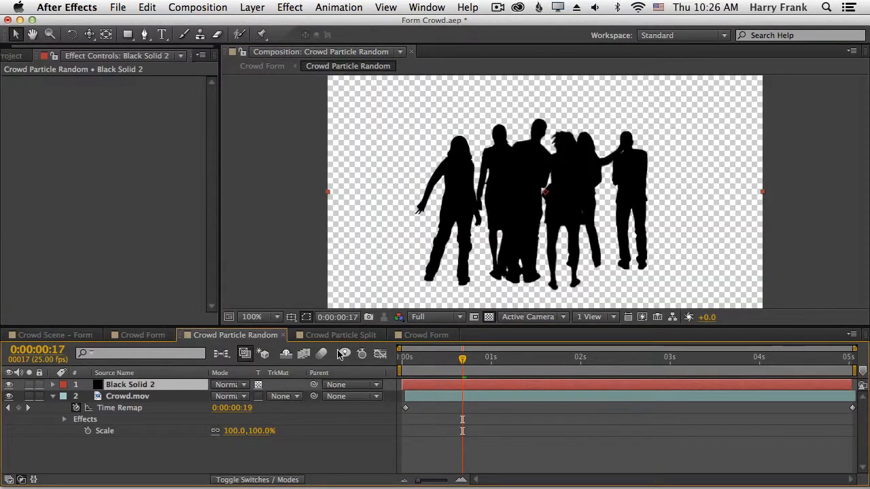
click(489, 317)
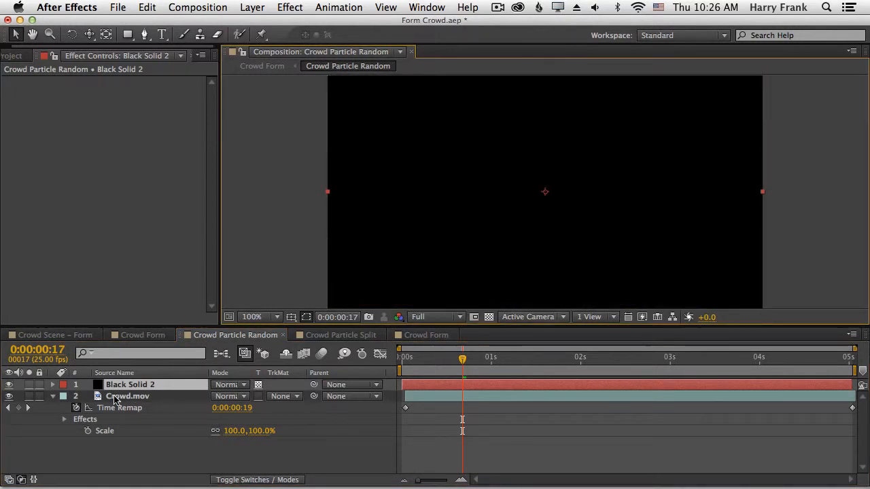
Mask the black solid with a rectangle spanning the frame's full width and covering the people from the waist down.
click(127, 34)
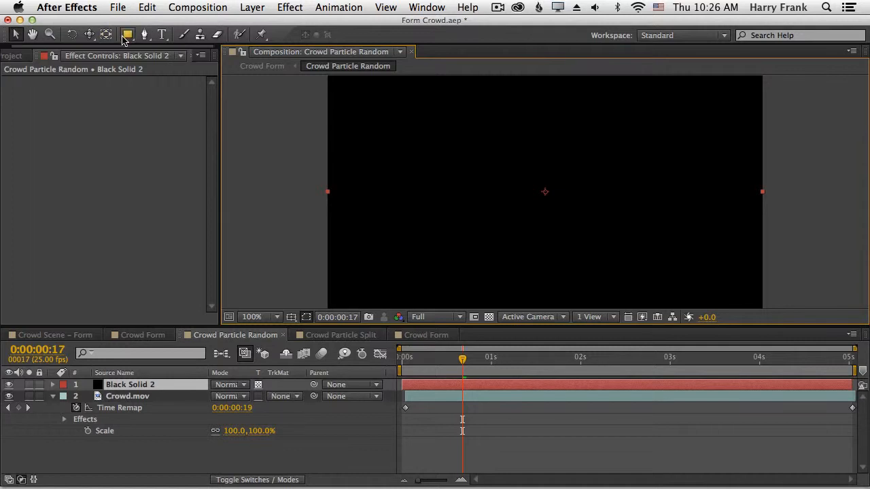
drag(302, 210, 868, 320)
drag(863, 357, 861, 357)
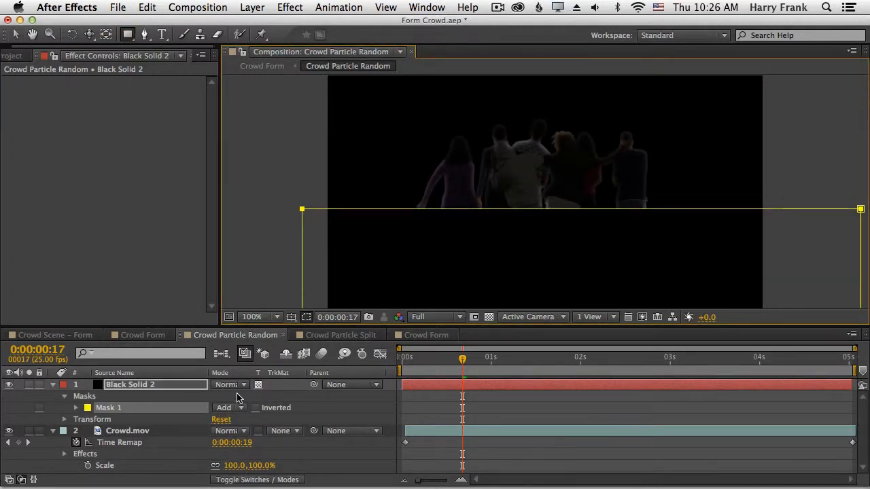
Feather the solid's mask vertically by 94 pixels, with no horizontal feather, and check the result against the transparency grid.
key(f)
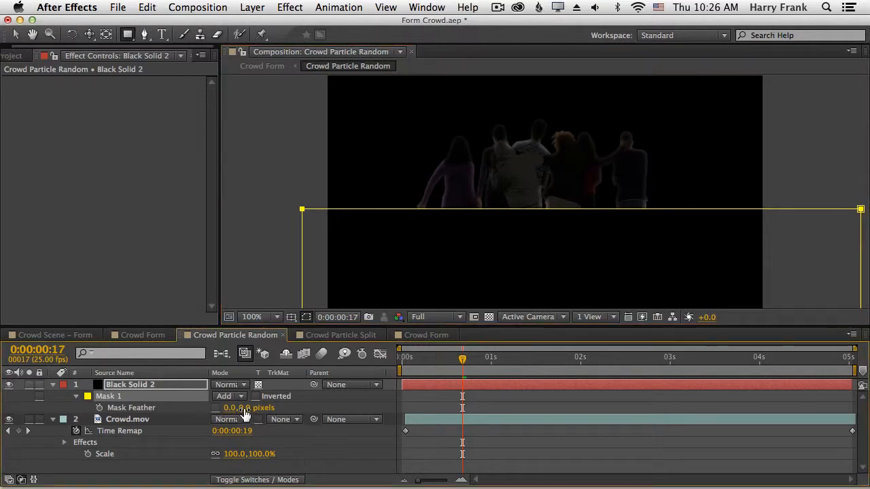
drag(243, 409, 278, 408)
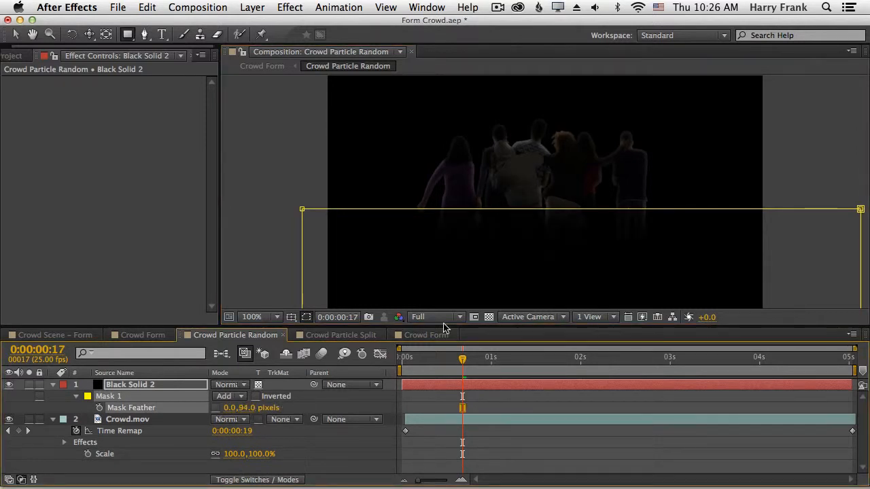
click(489, 317)
key(v)
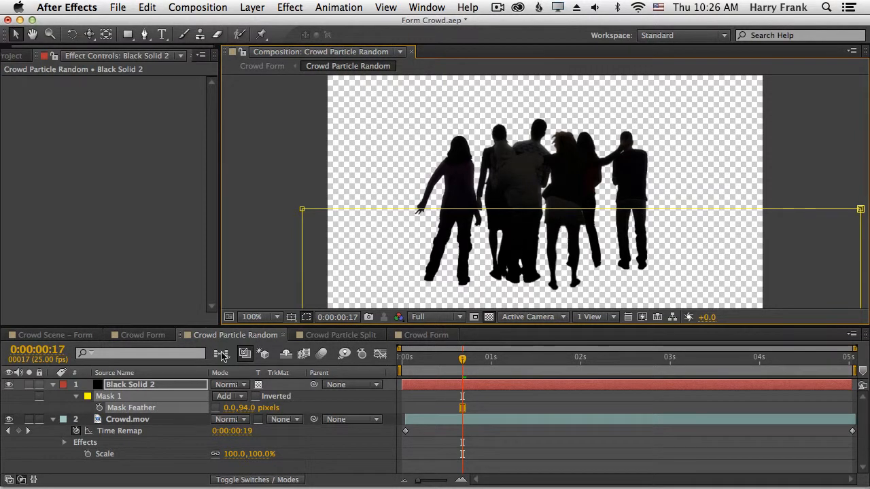
click(489, 316)
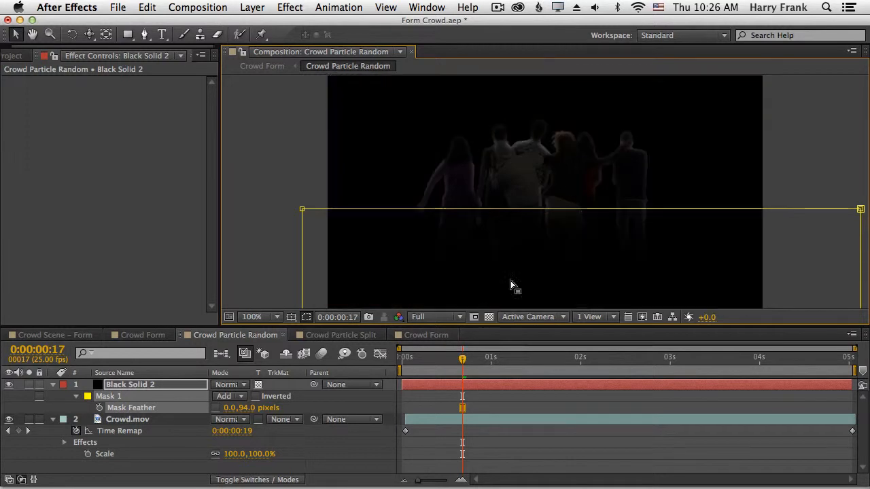
List the effects on Crowd.mov and set Light Wrap's Width to 3.
click(130, 426)
key(e)
click(102, 430)
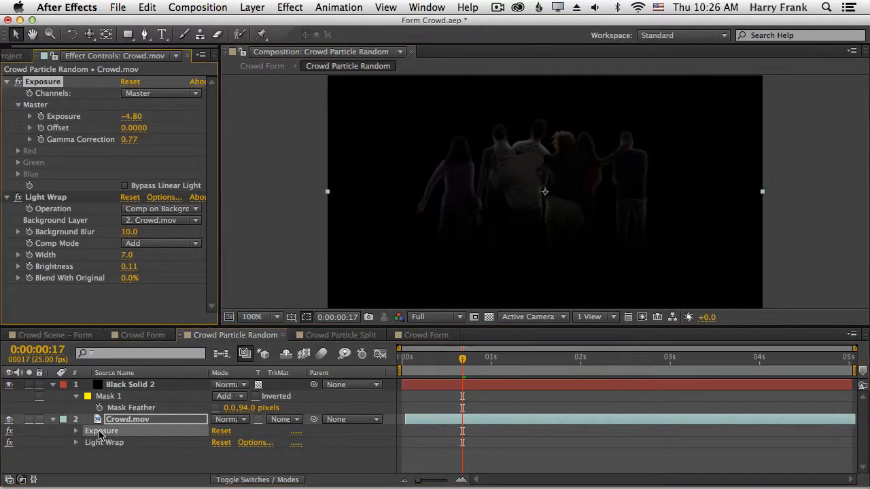
click(127, 255)
text(3)
key(Return)
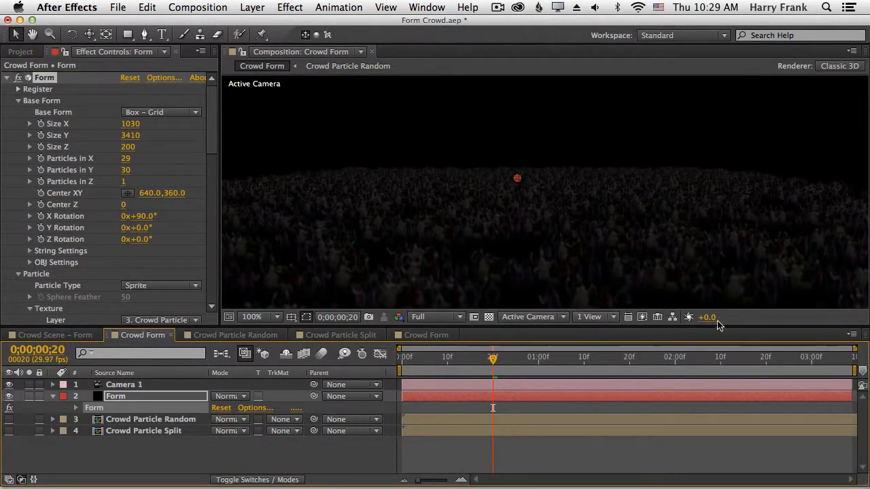
Raise the viewer's preview exposure to +1.7 to inspect the darkened crowd in the Crowd Form composition.
drag(712, 318, 722, 319)
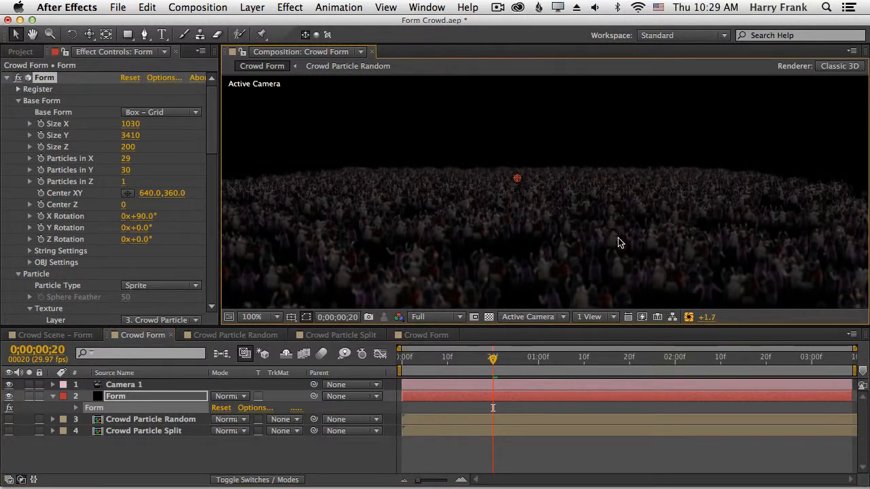